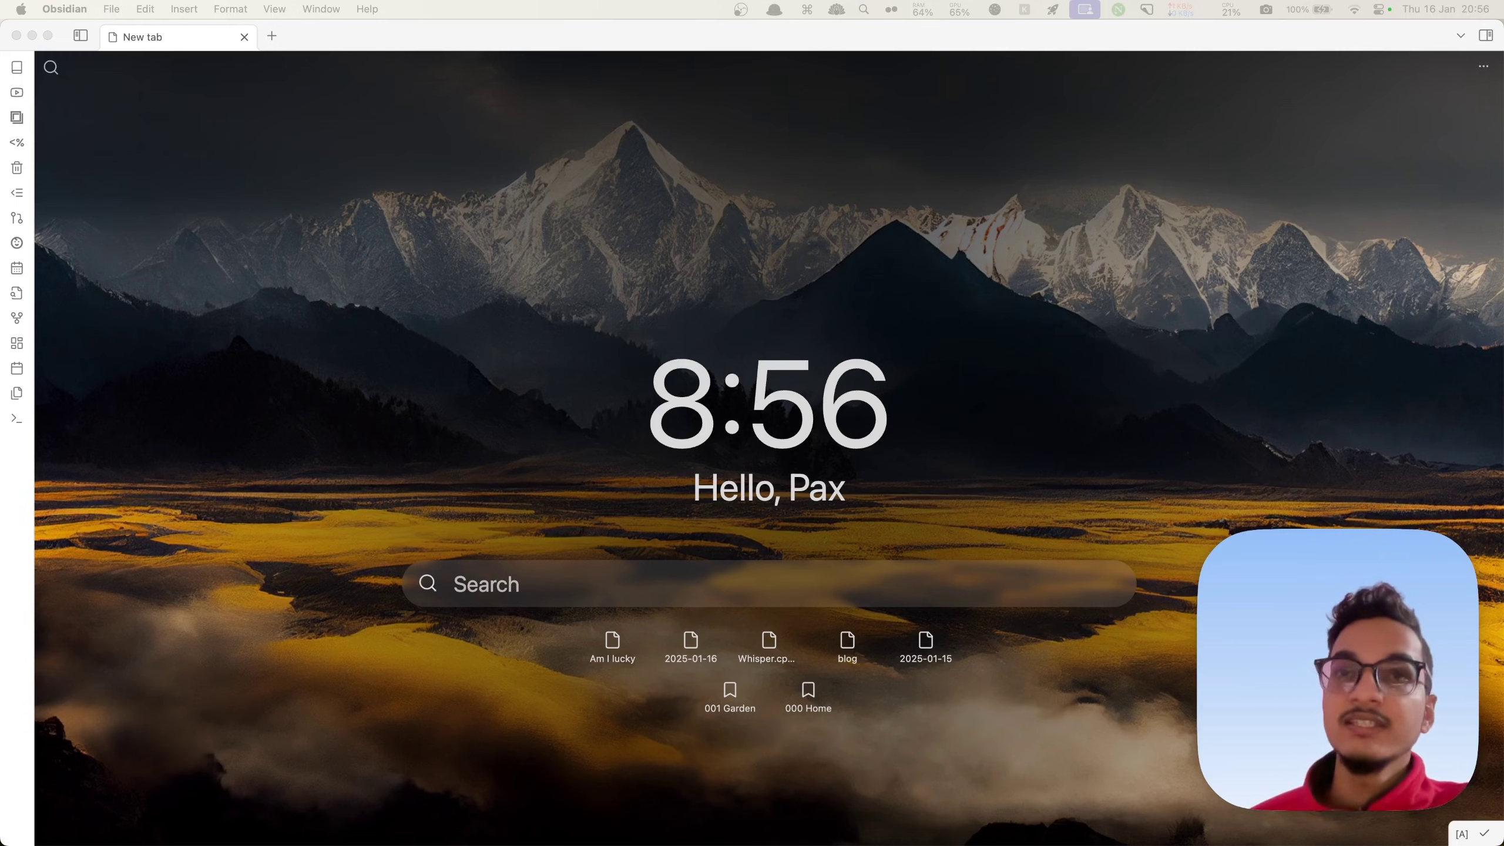
Open the note "Whisper.cpp CMake Guide for MacOS & iOS Apps" in Obsidian on the Mac
left_click(978, 323)
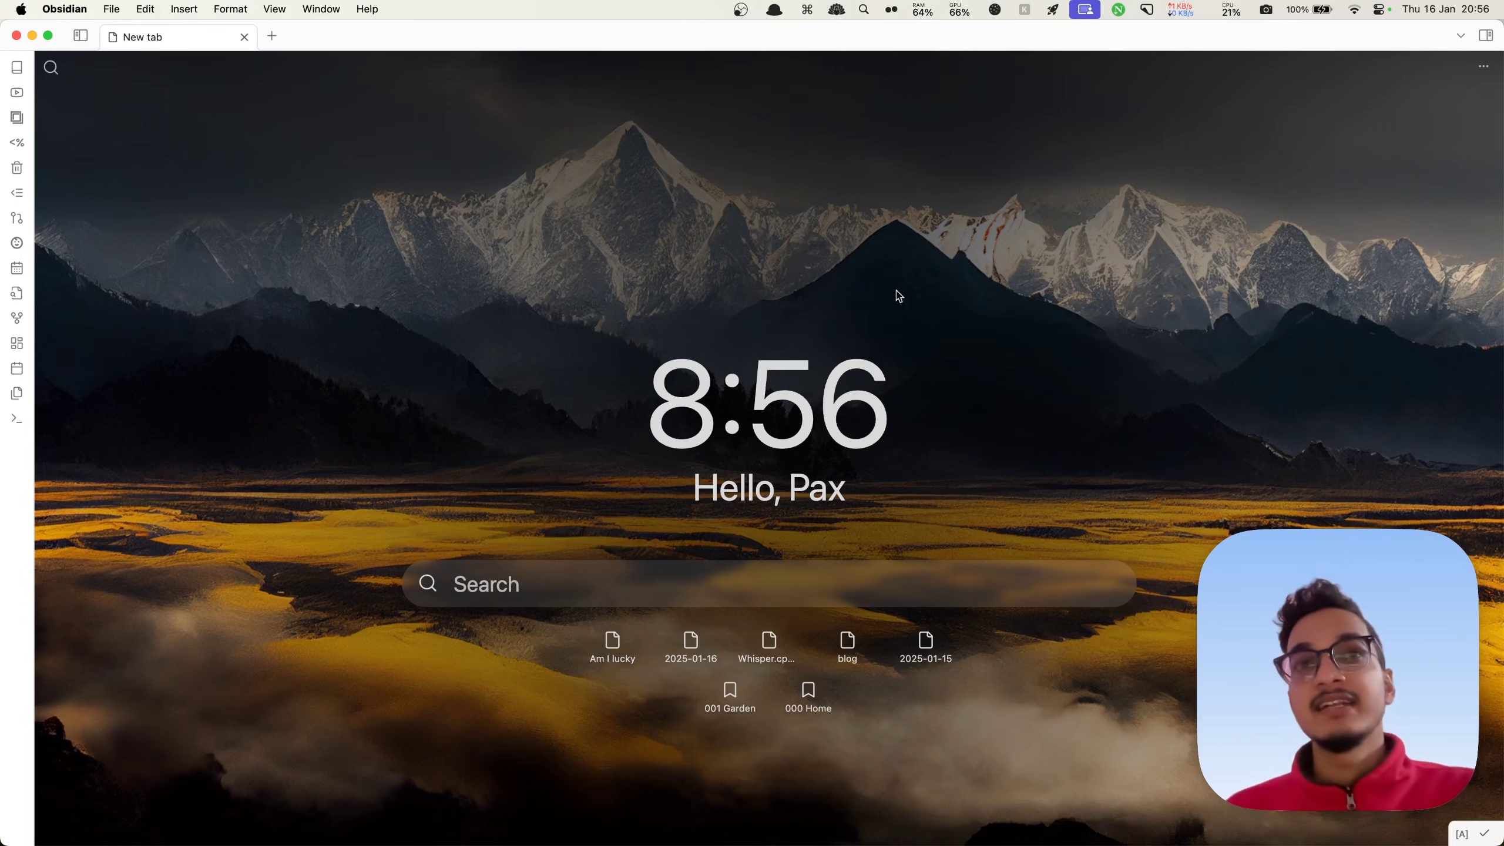
left_click(611, 643)
key("super+w")
left_click(797, 641)
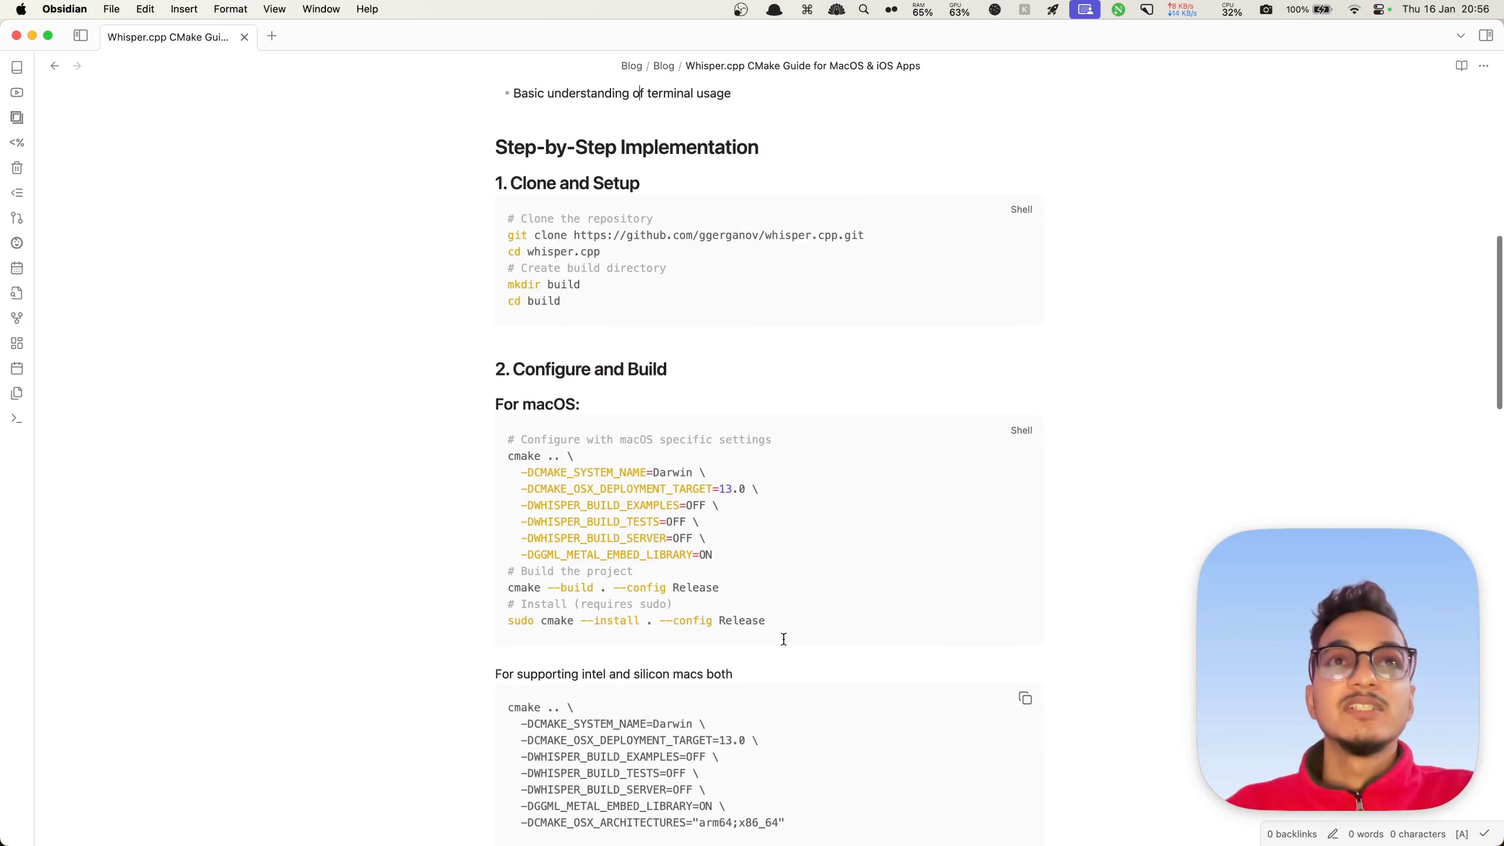
scroll(836, 433, "down", 15)
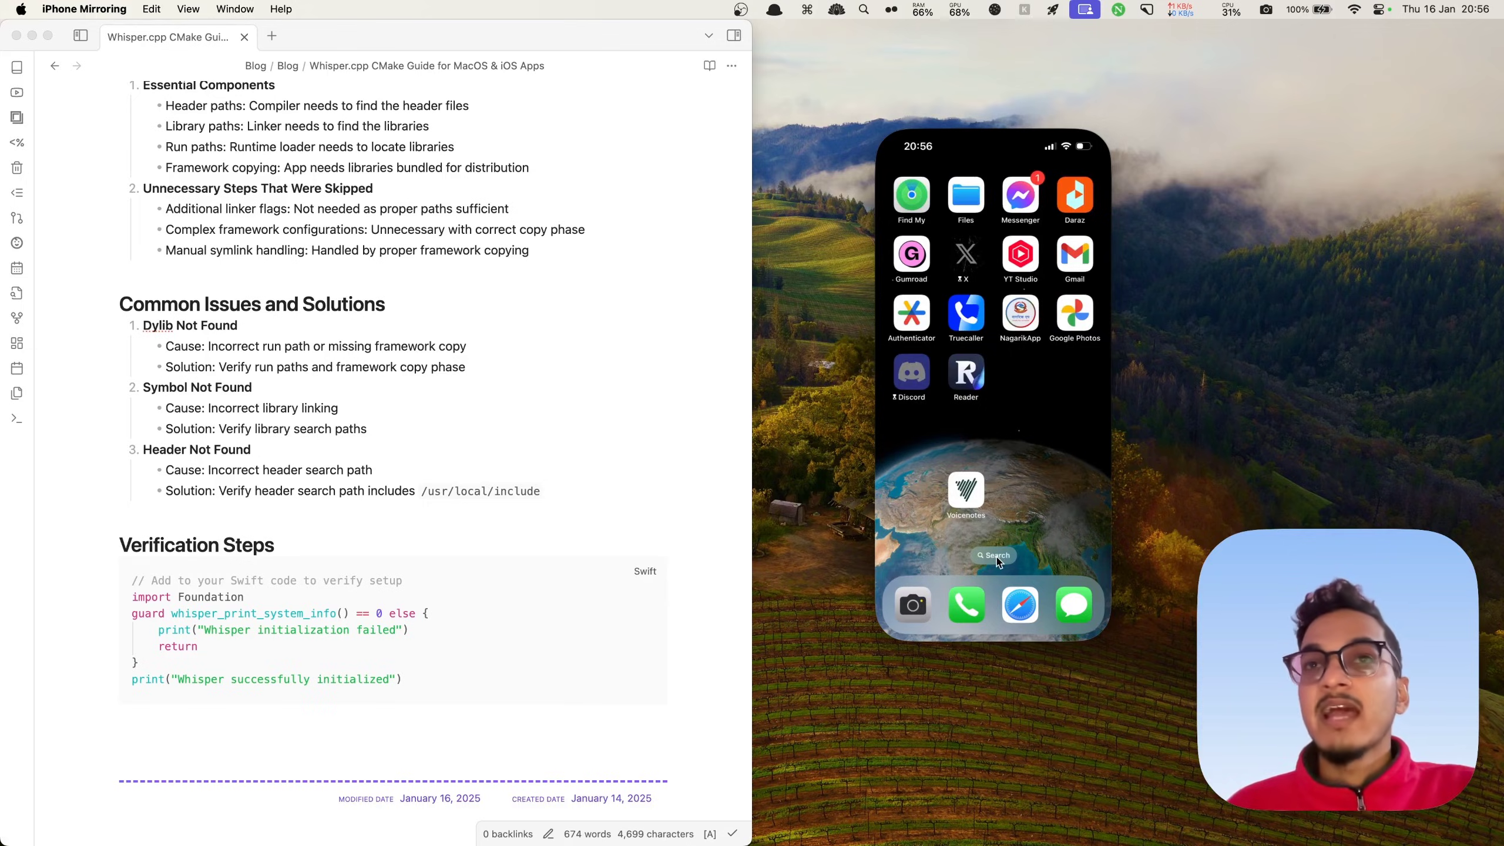
Switch to the mirrored iPhone and launch Obsidian by searching for "ob"
left_click(993, 558)
type("ob")
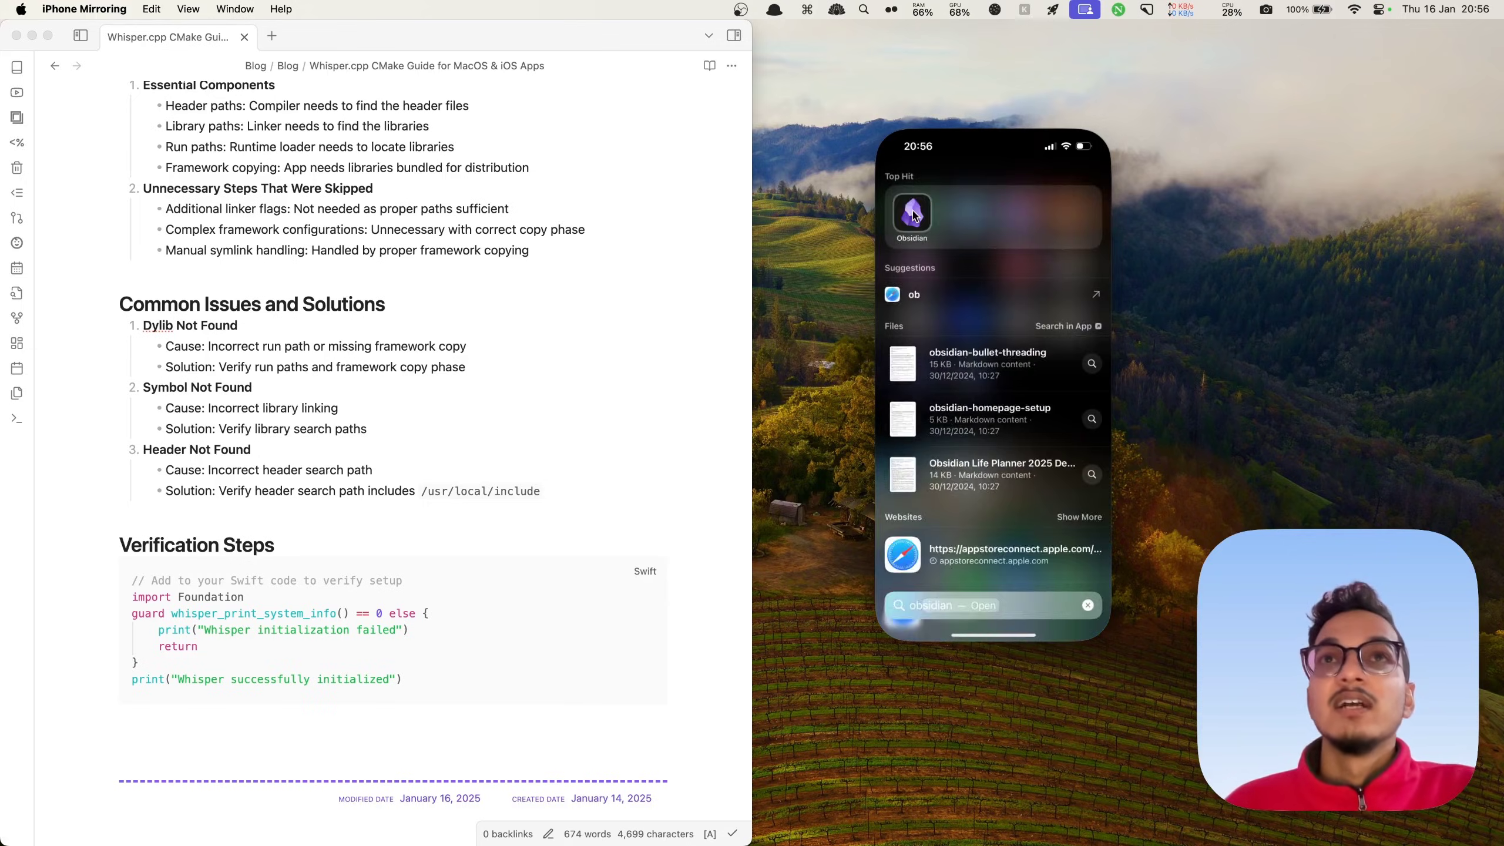
left_click(913, 216)
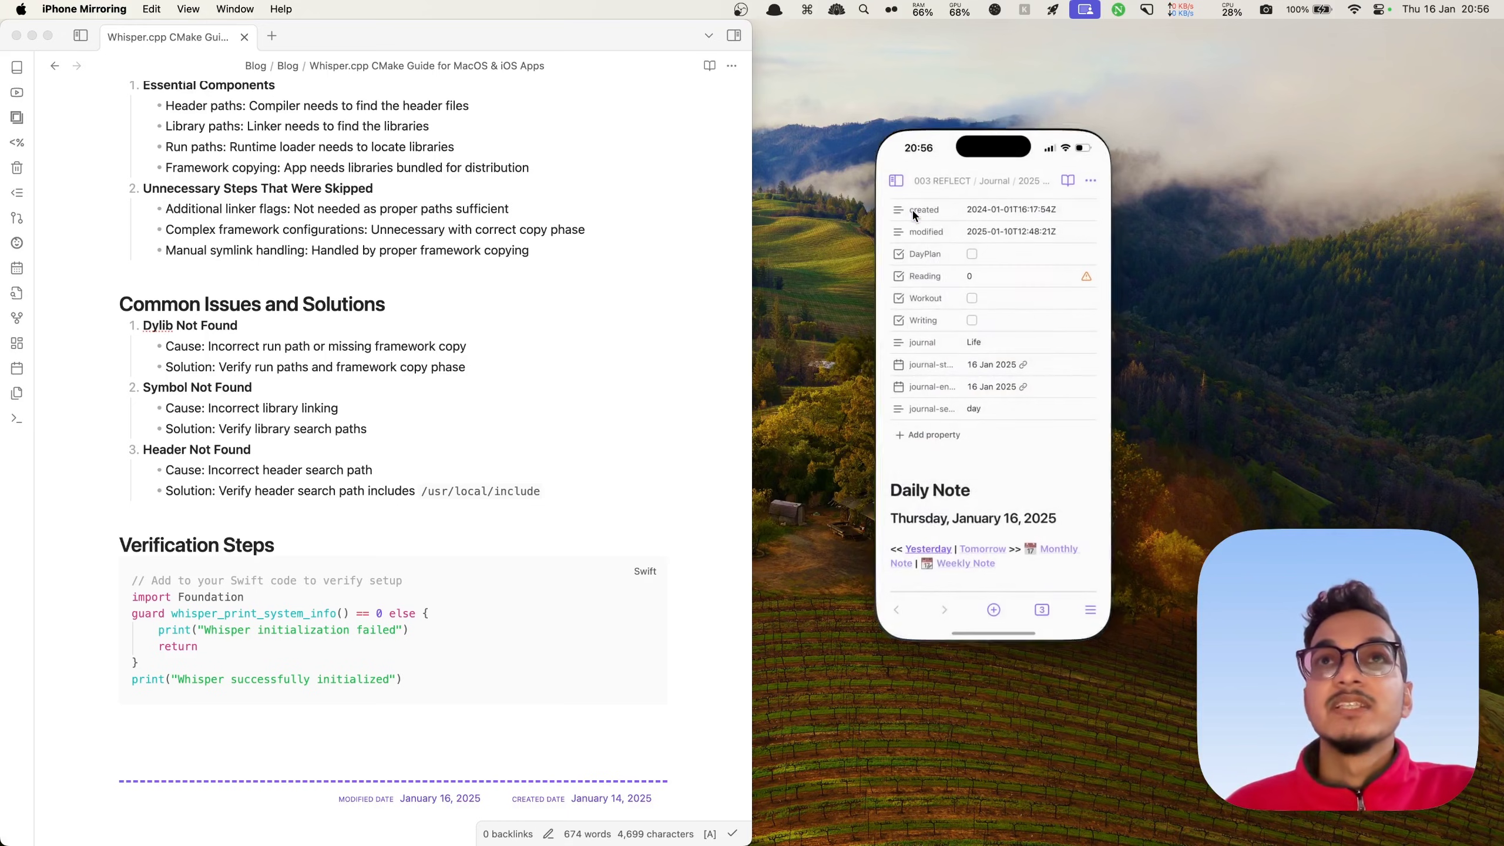
Find the Whisper.cpp CMake Guide note on the iPhone with the search "whisp" and open it
left_click(902, 184)
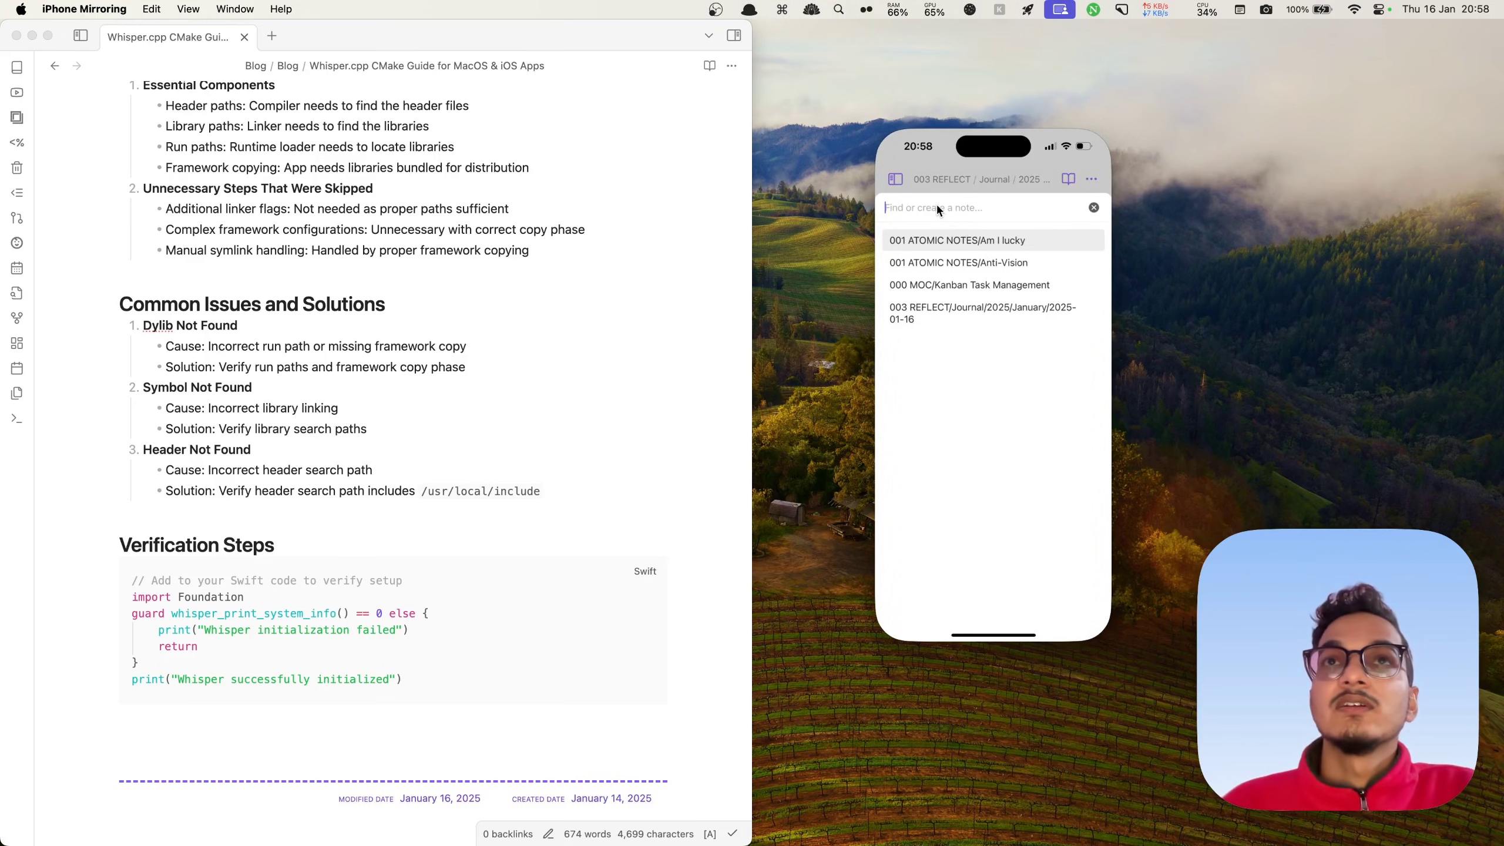
type("whisper")
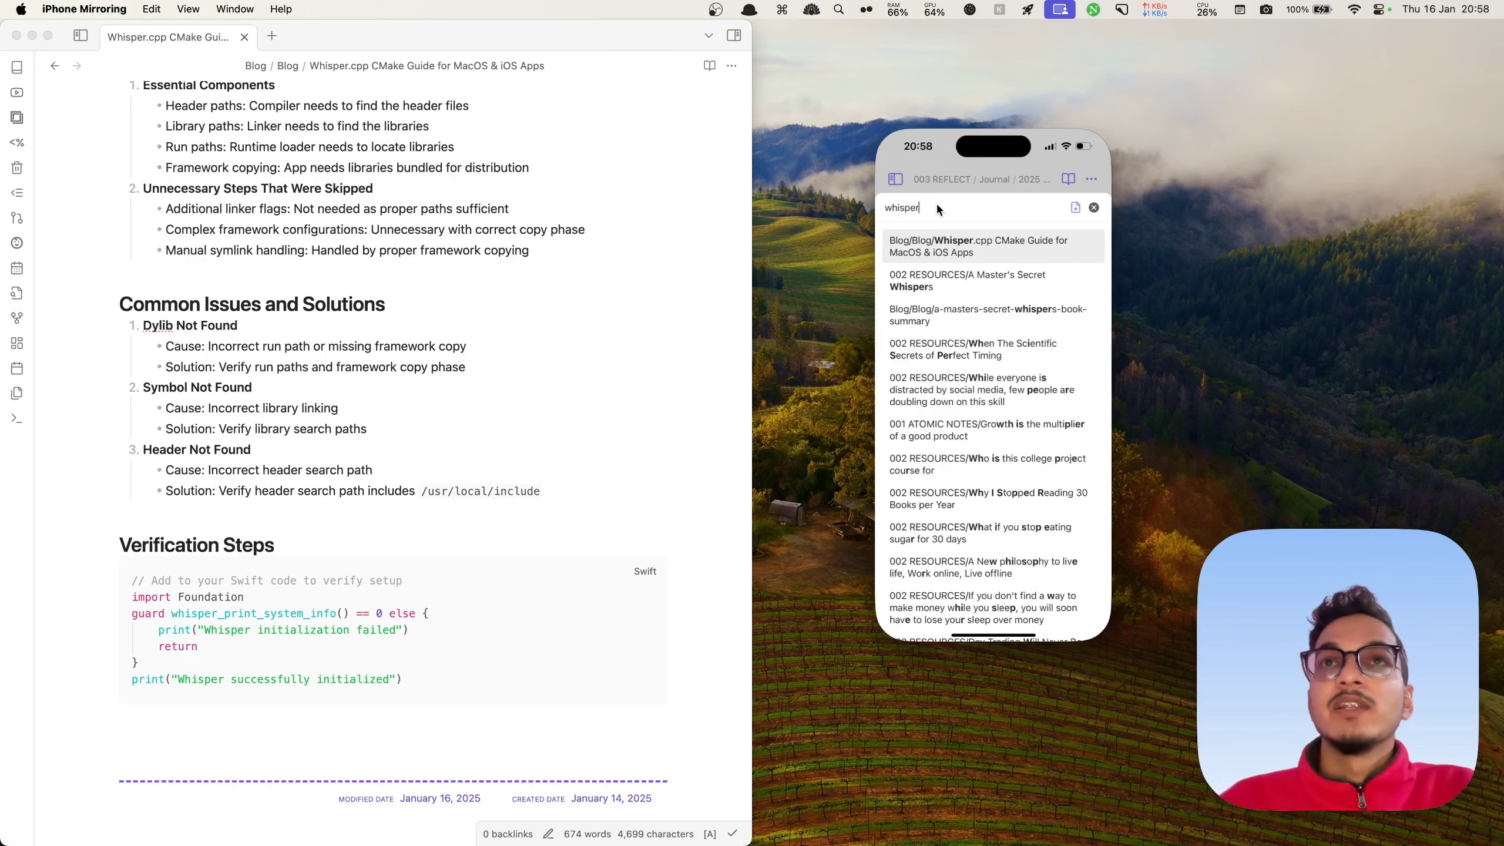
key("Return")
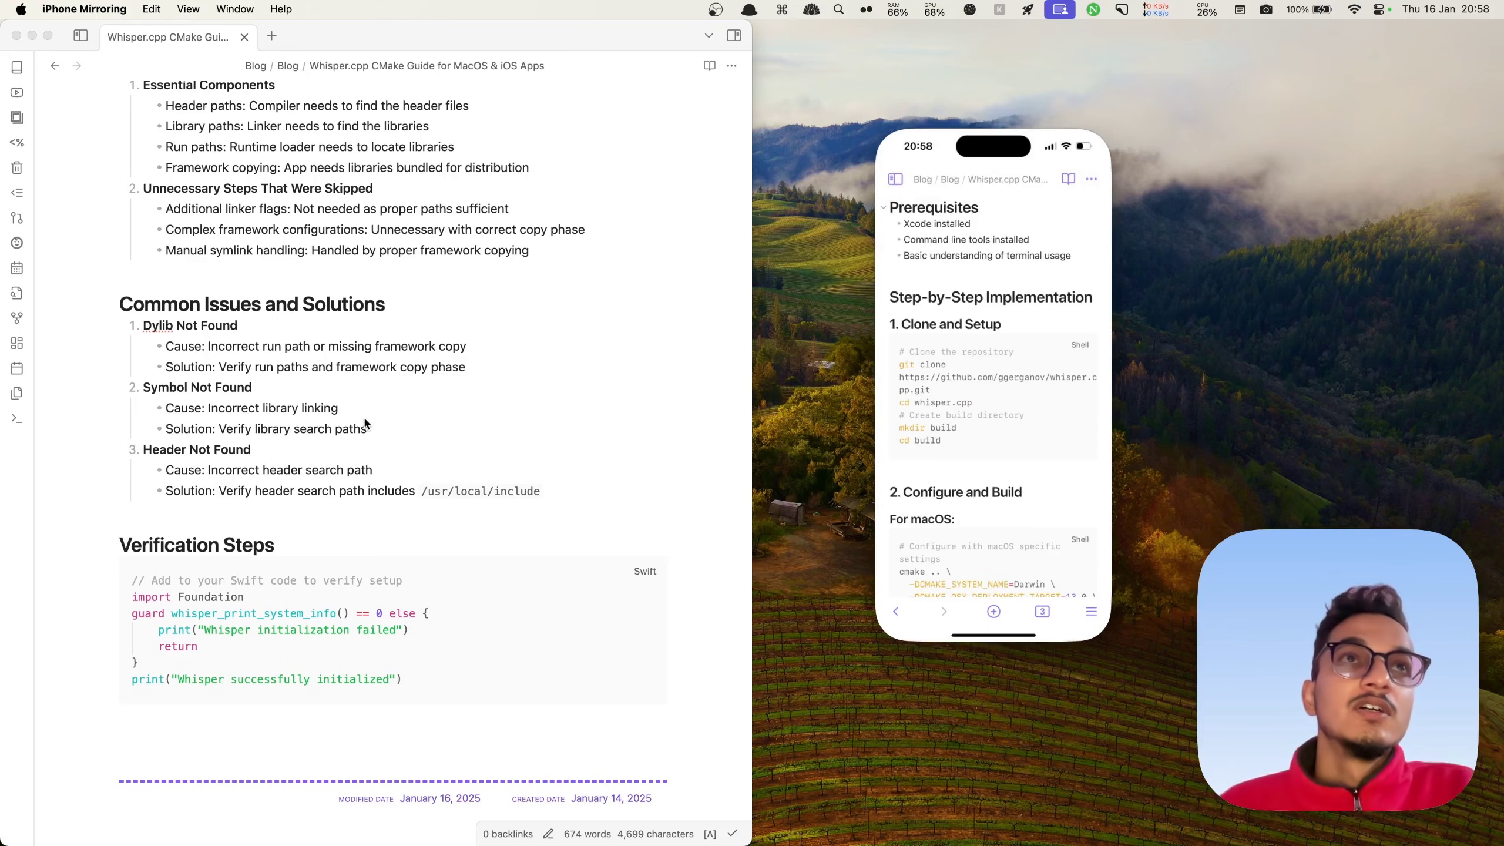
Add the line "This is a note syncing feature." below the Verification Steps code block in the iPhone's note
scroll(364, 422, "up", 4)
scroll(367, 424, "down", 4)
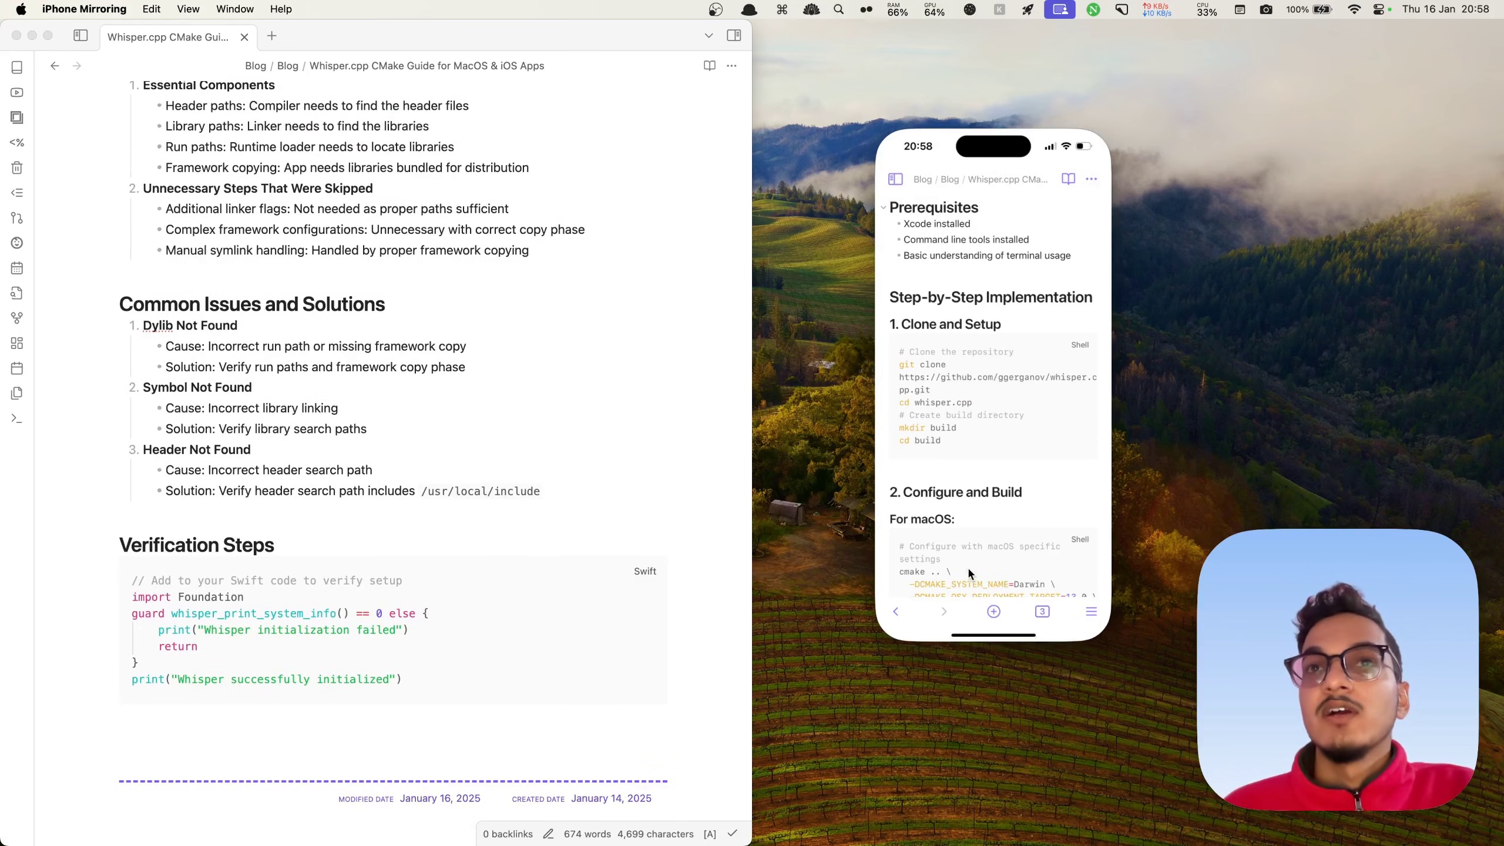
scroll(966, 564, "down", 15)
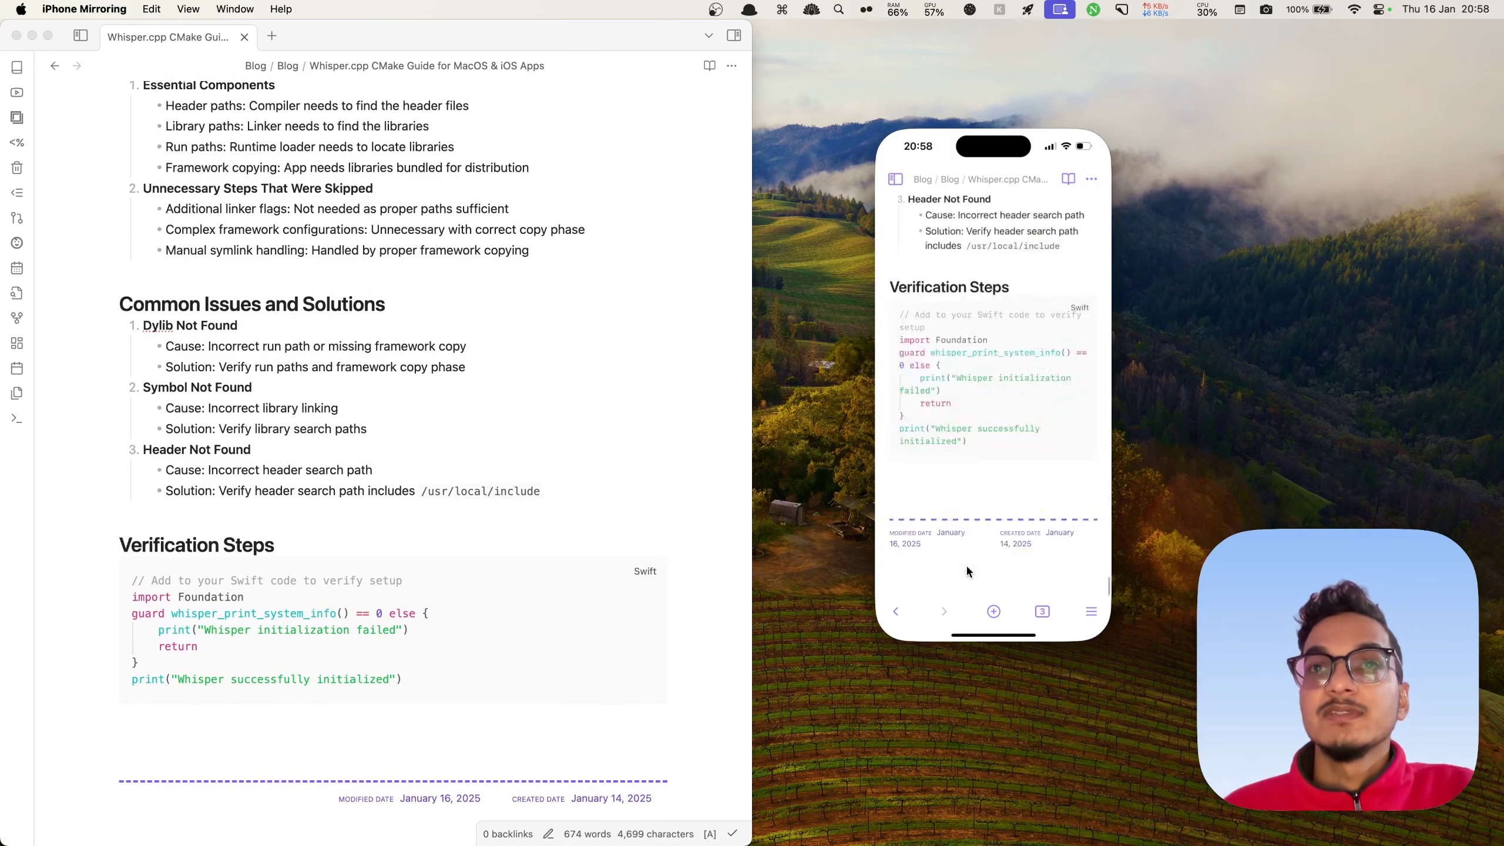
scroll(965, 555, "up", 3)
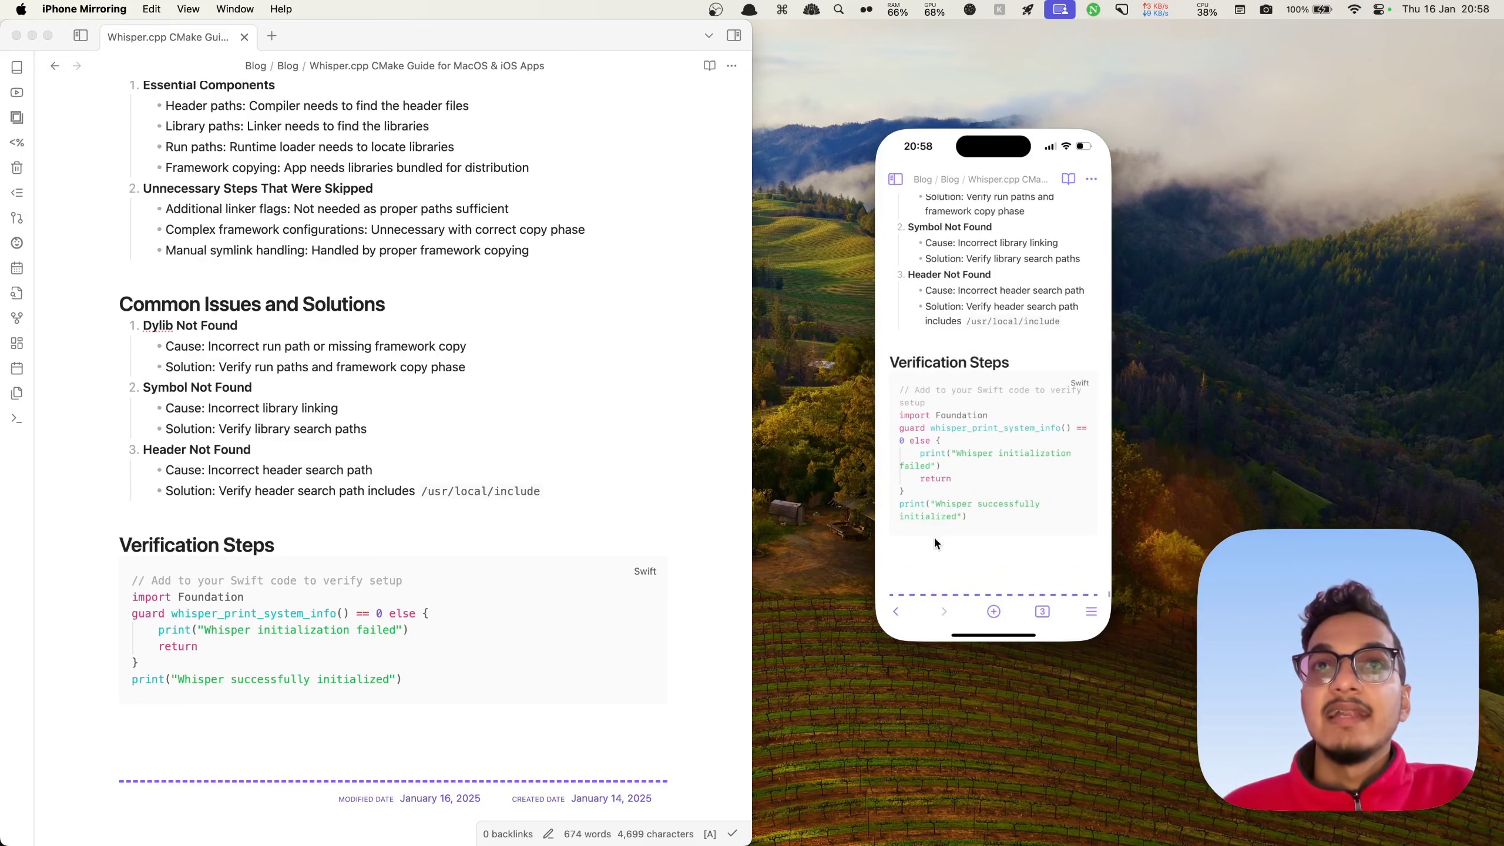
left_click(924, 544)
type("This is a note syncing feature.")
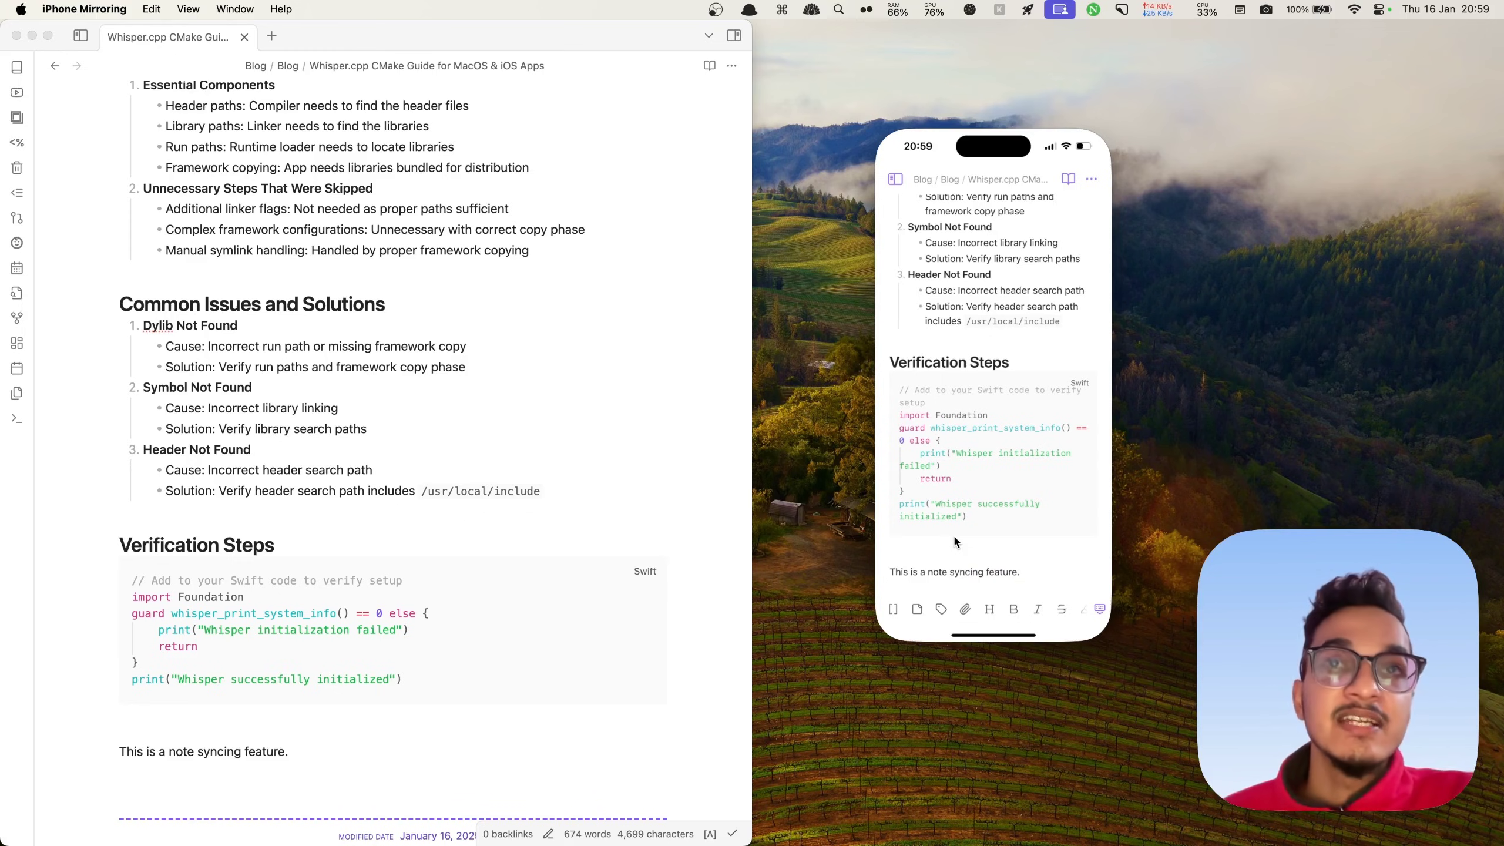
Append "Changes are being propagate" to the last sentence of the Mac's note and check the same line on the iPhone
left_click(316, 751)
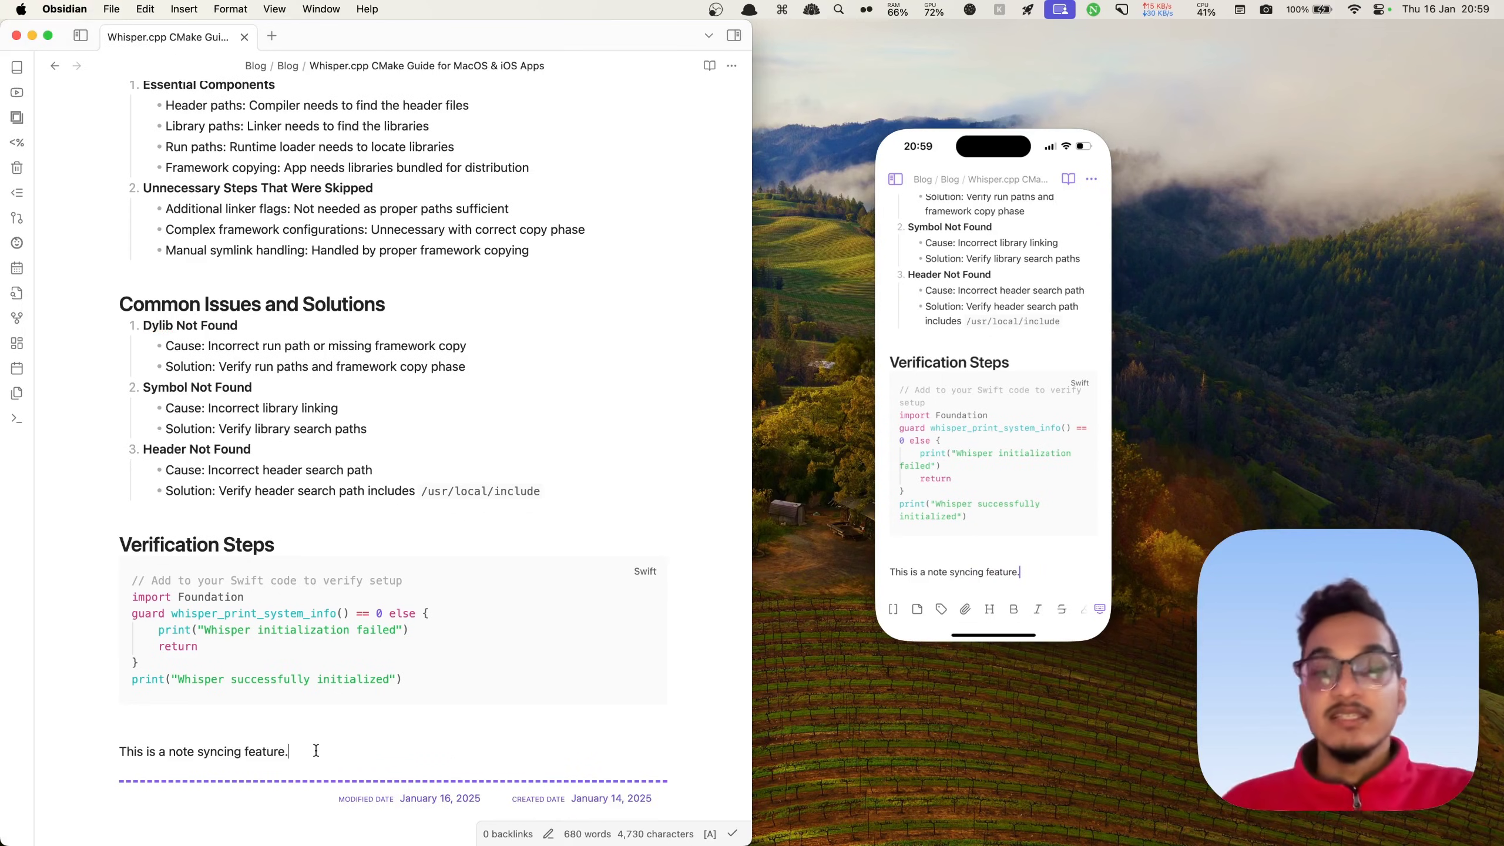
type("Changes are being propag")
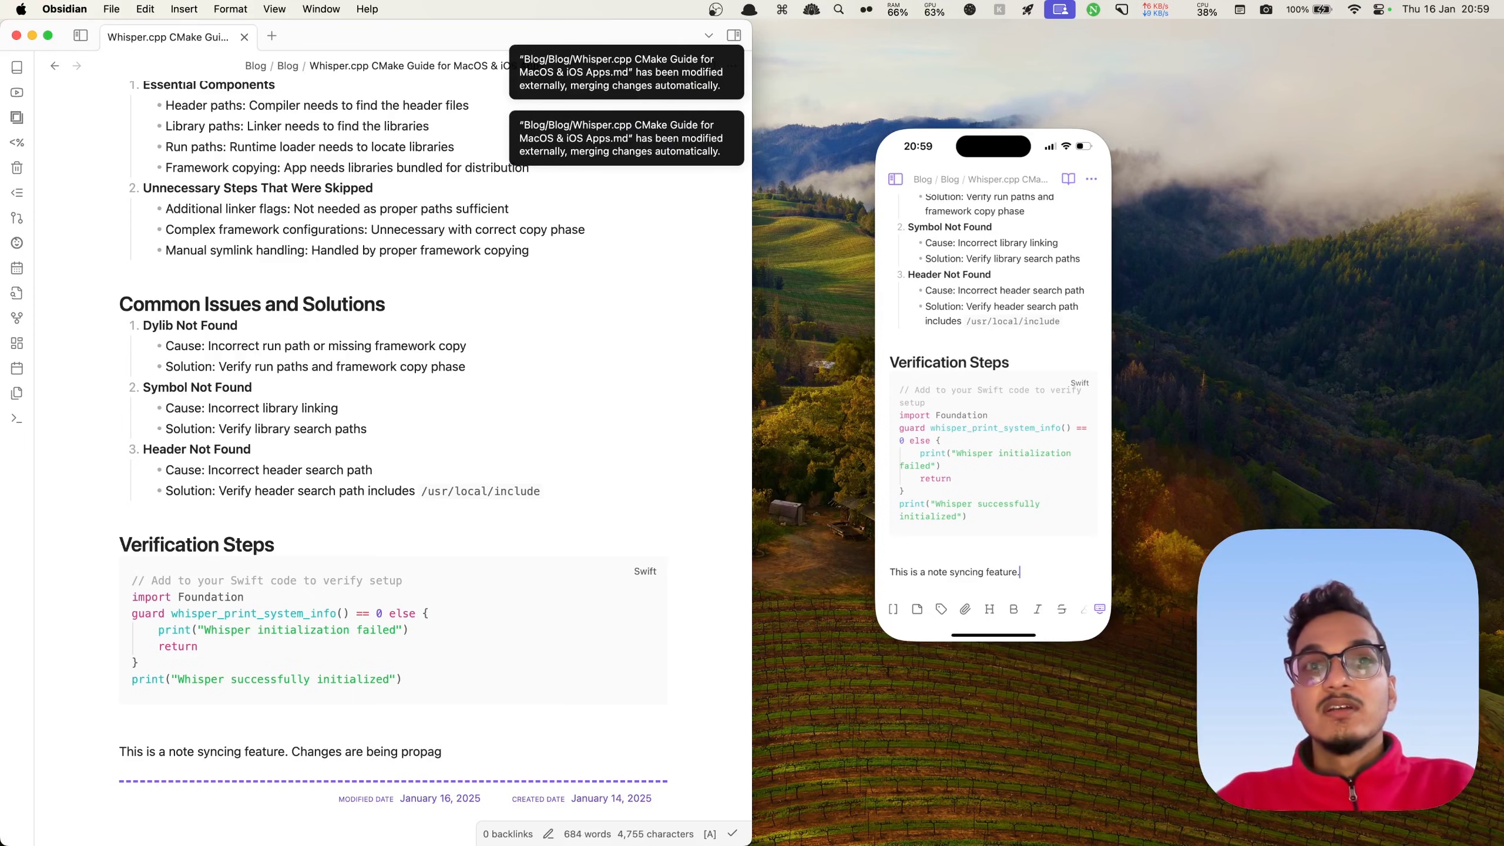
type("ate")
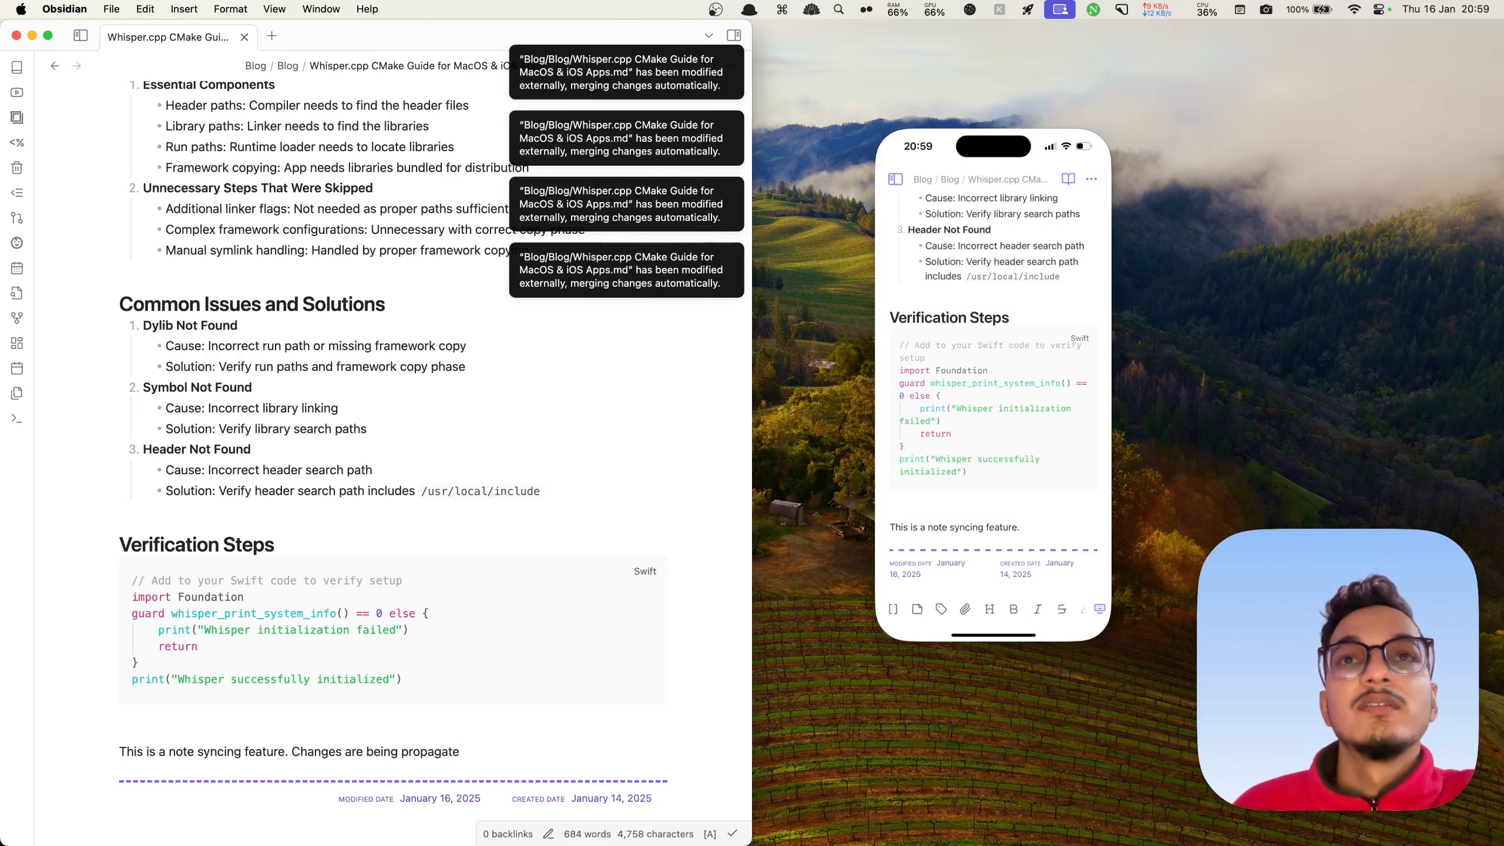
scroll(890, 494, "down", 2)
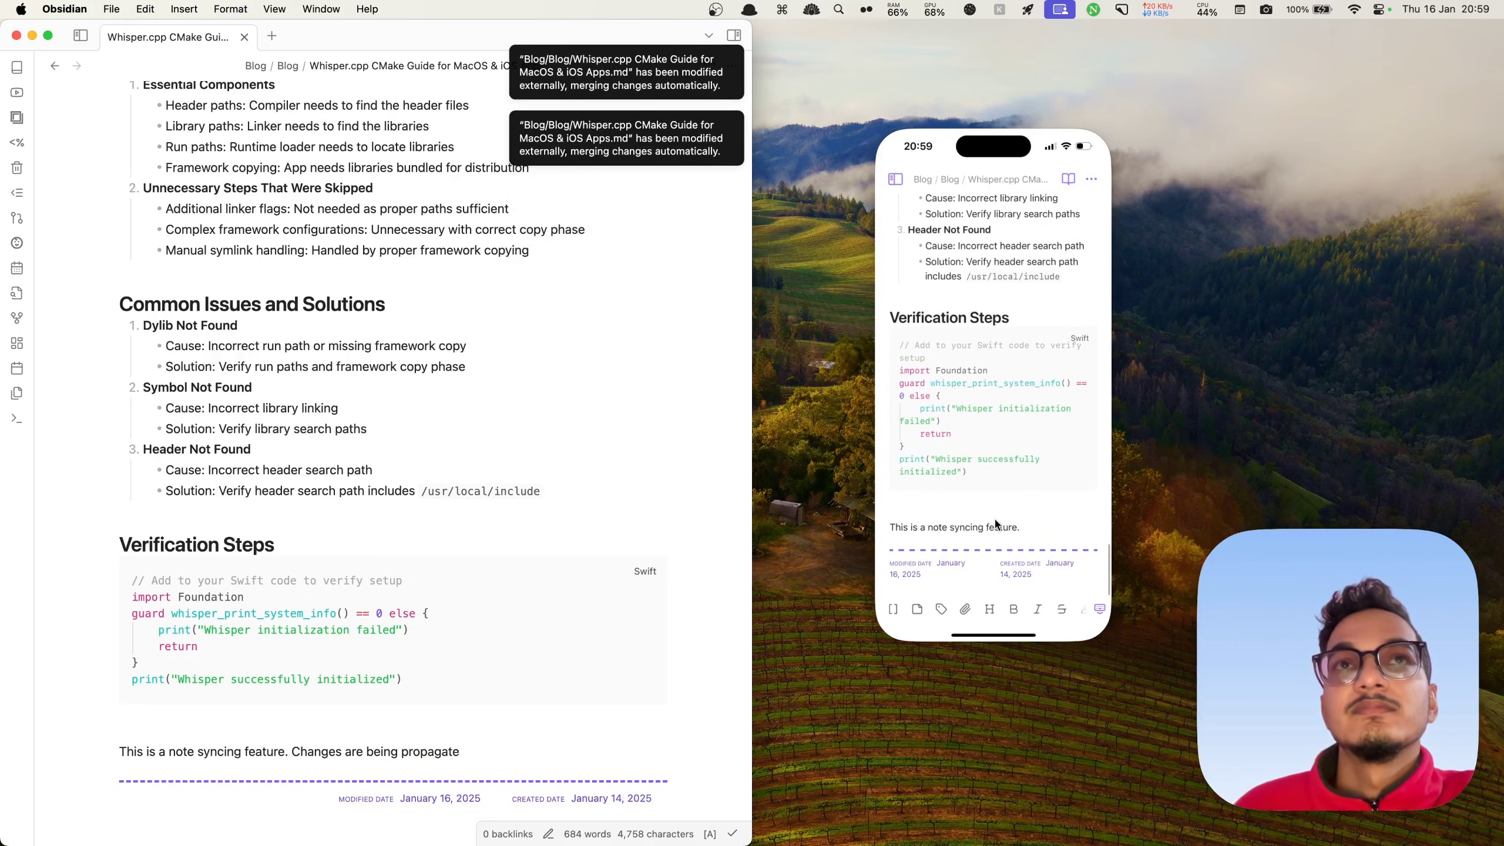
scroll(996, 519, "up", 2)
scroll(995, 521, "down", 2)
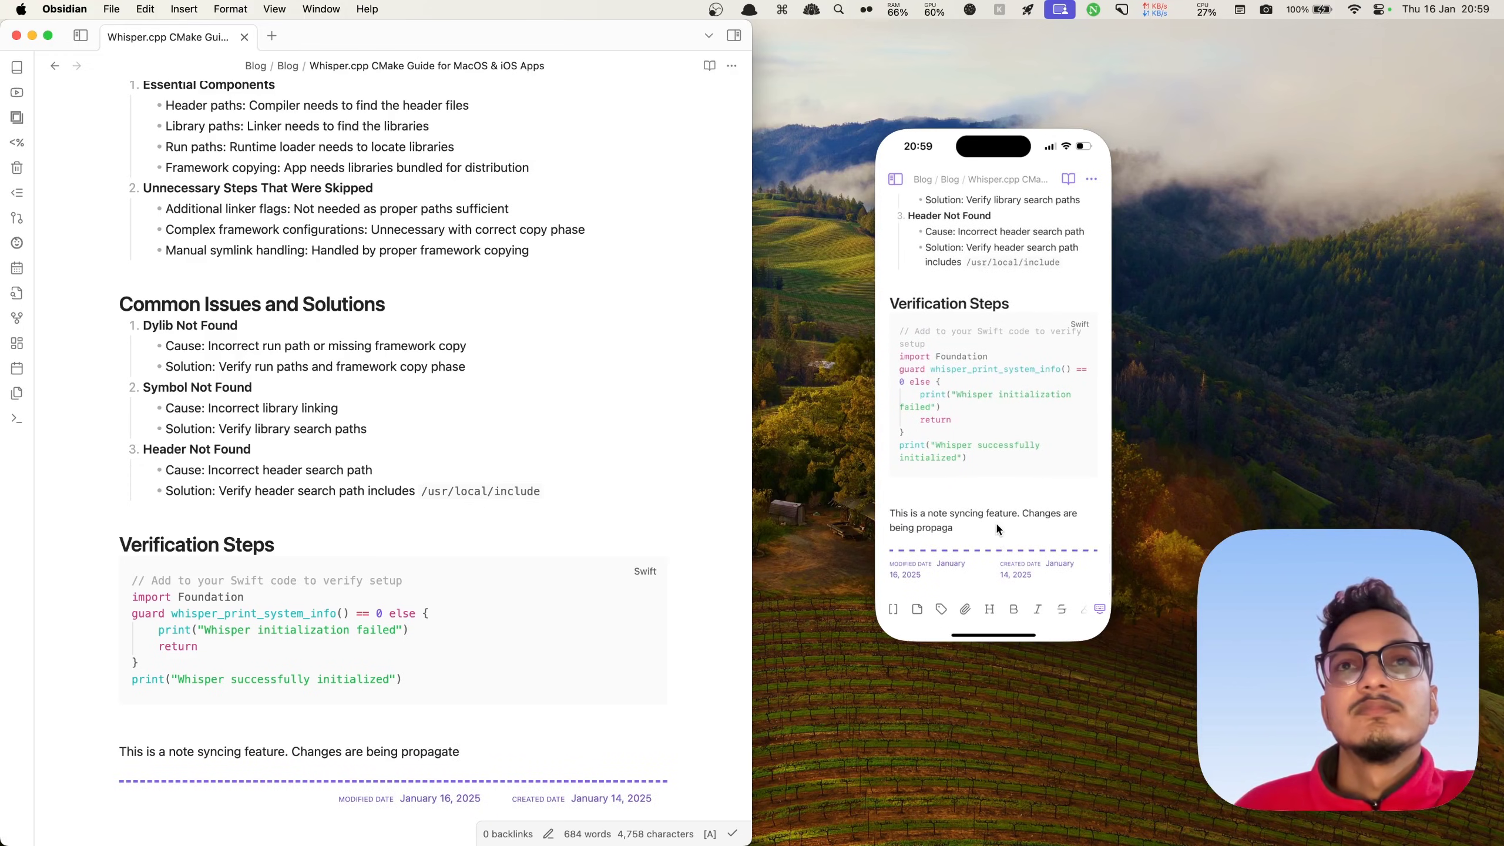
left_click(994, 521)
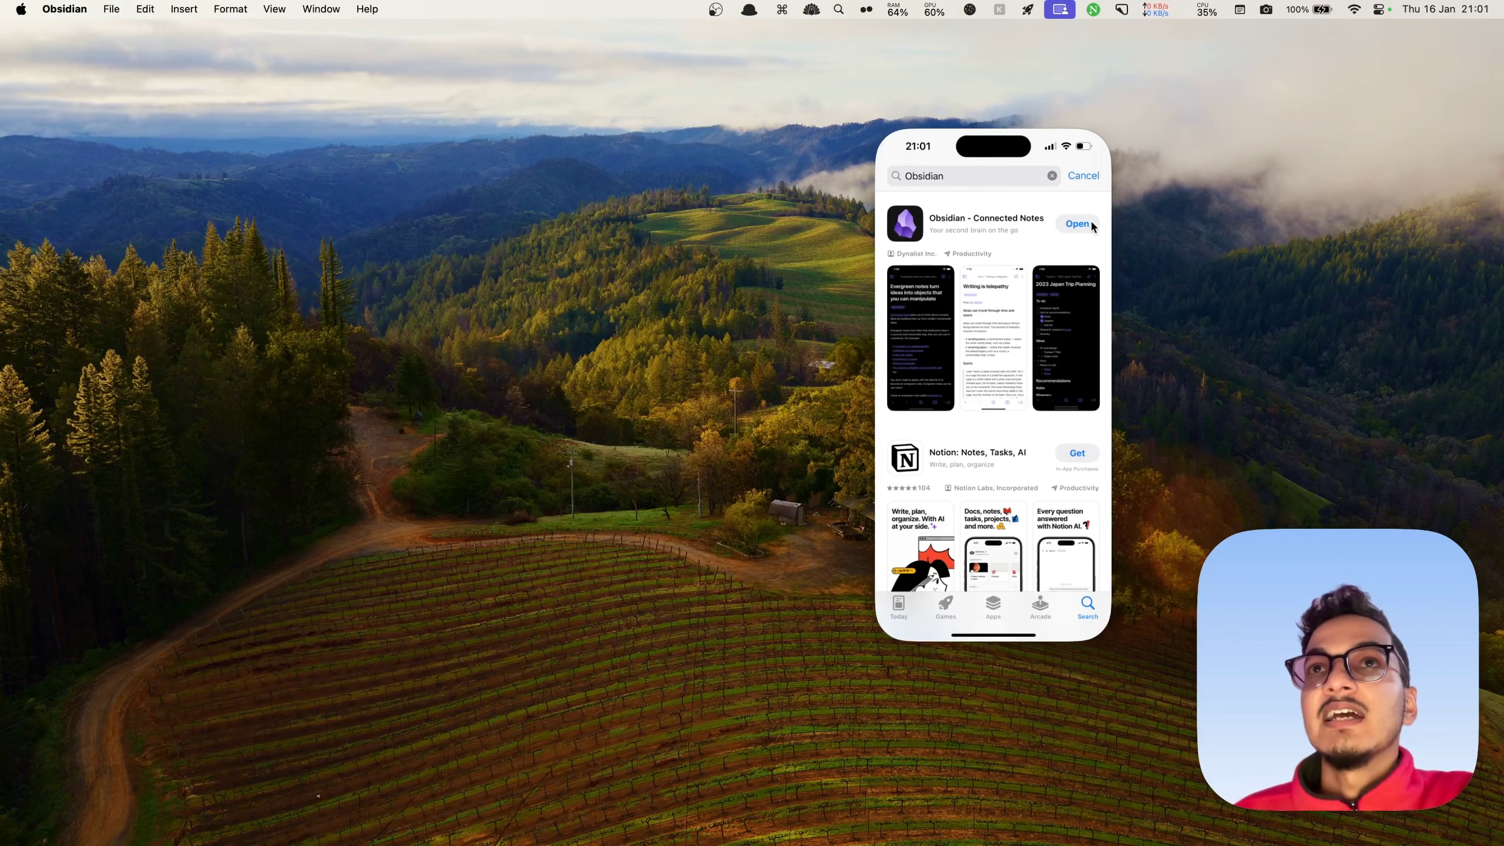
Open Obsidian from its App Store listing on the iPhone and start creating a new vault
left_click(1092, 223)
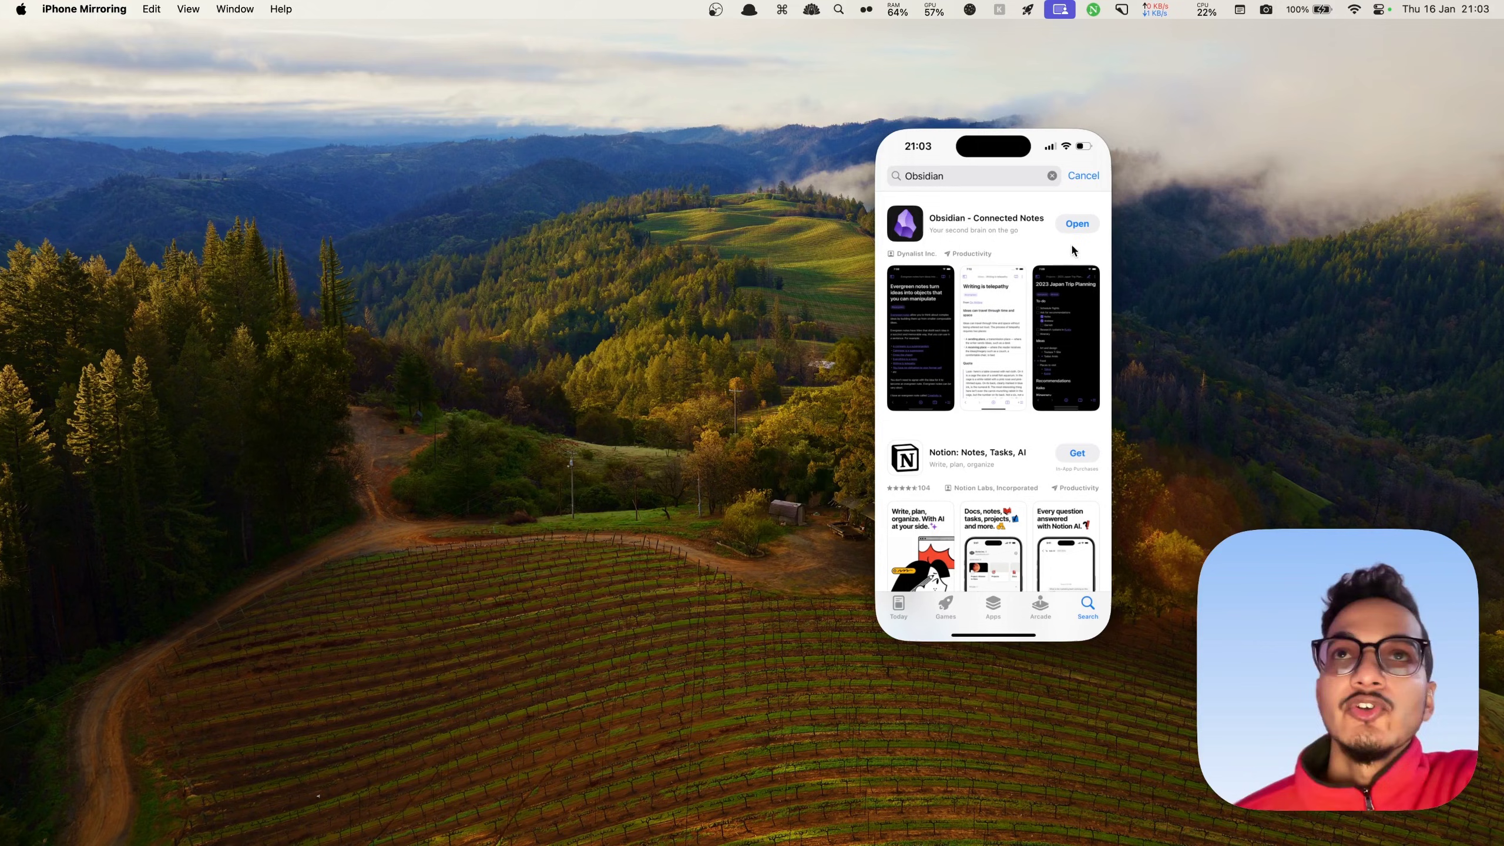
left_click(1075, 228)
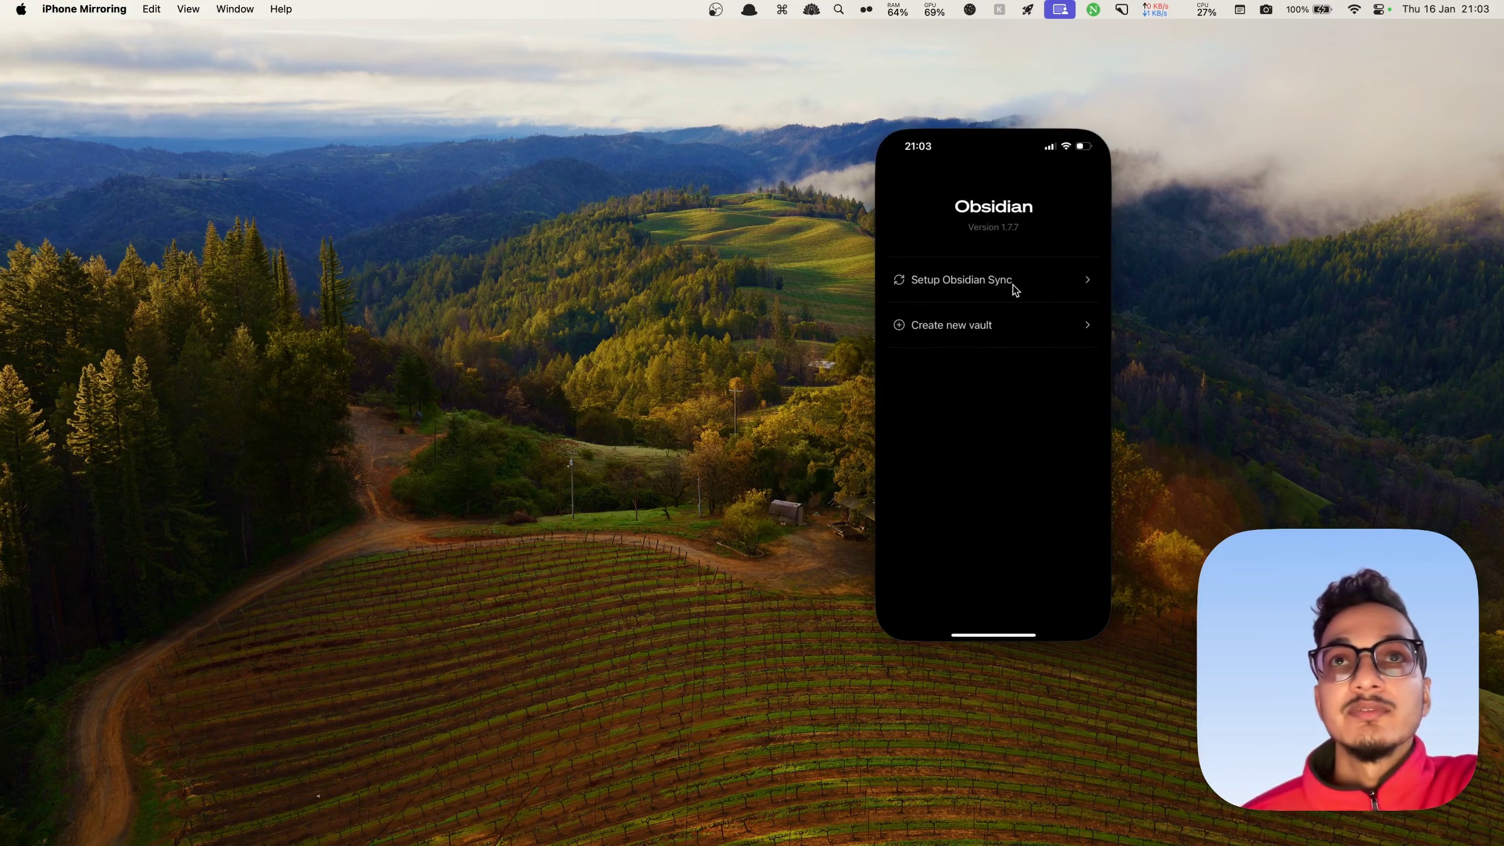
left_click(960, 325)
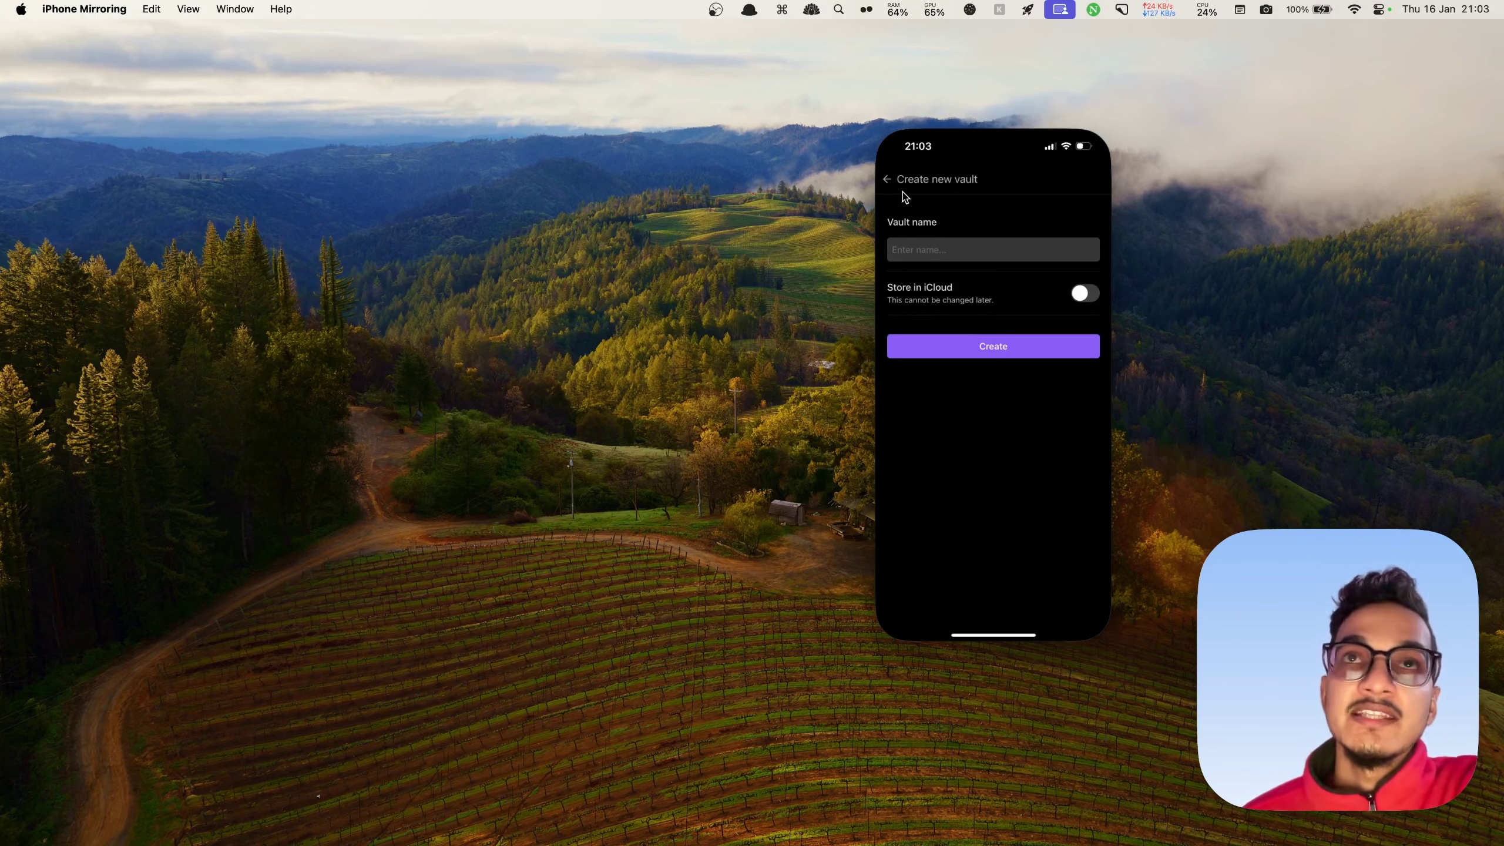
Name the new vault "My Brain"
left_click(943, 251)
type("Seco")
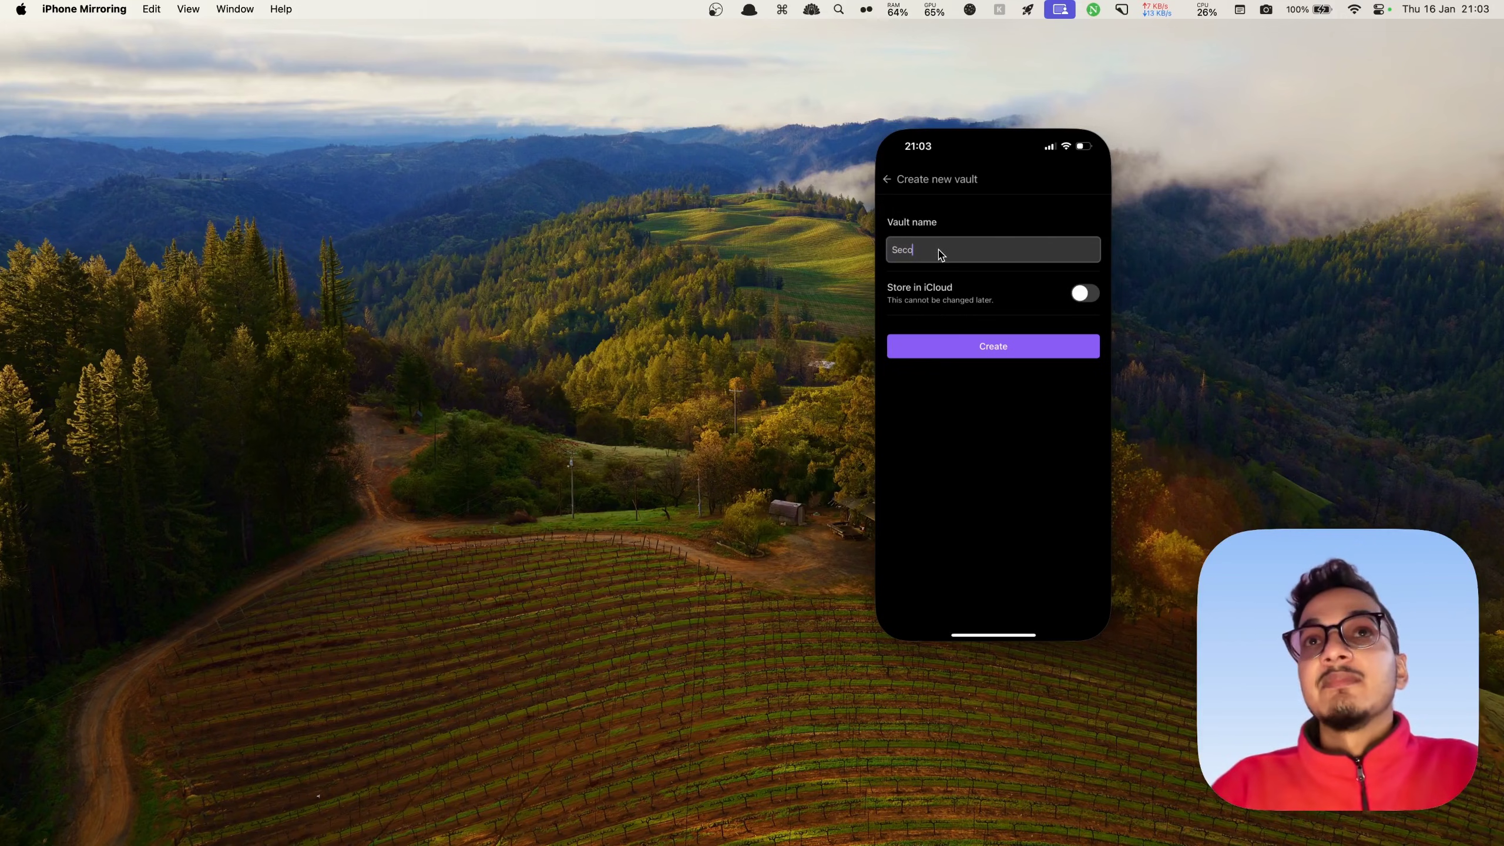
type("n")
key("BackSpace")
key("BackSpace")
key("BackSpace")
key("BackSpace")
key("BackSpace")
type("My Brain")
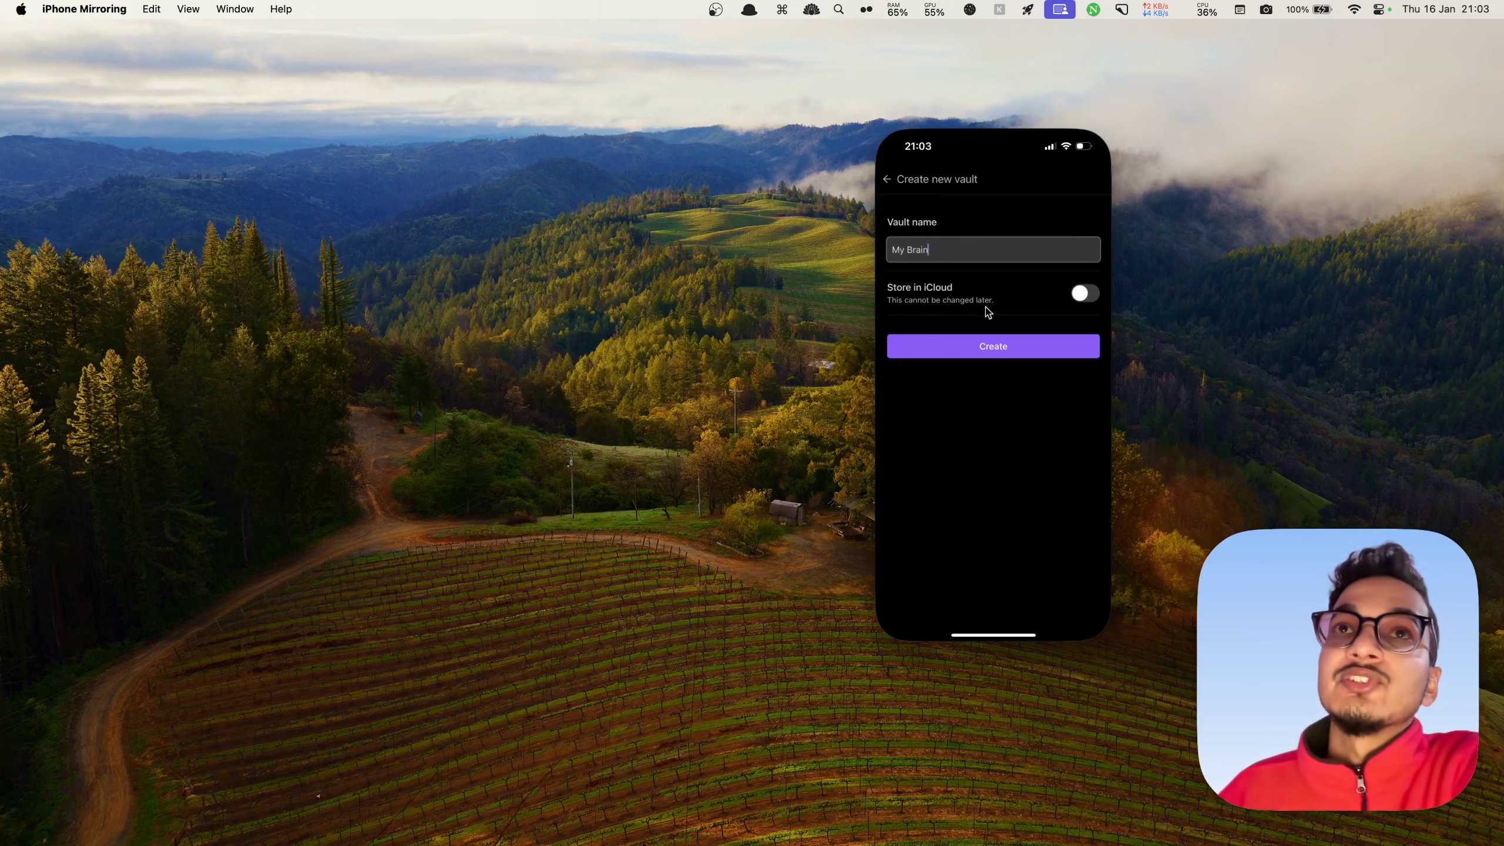
Create the vault with Store in iCloud enabled and look at its file list
left_click(1088, 294)
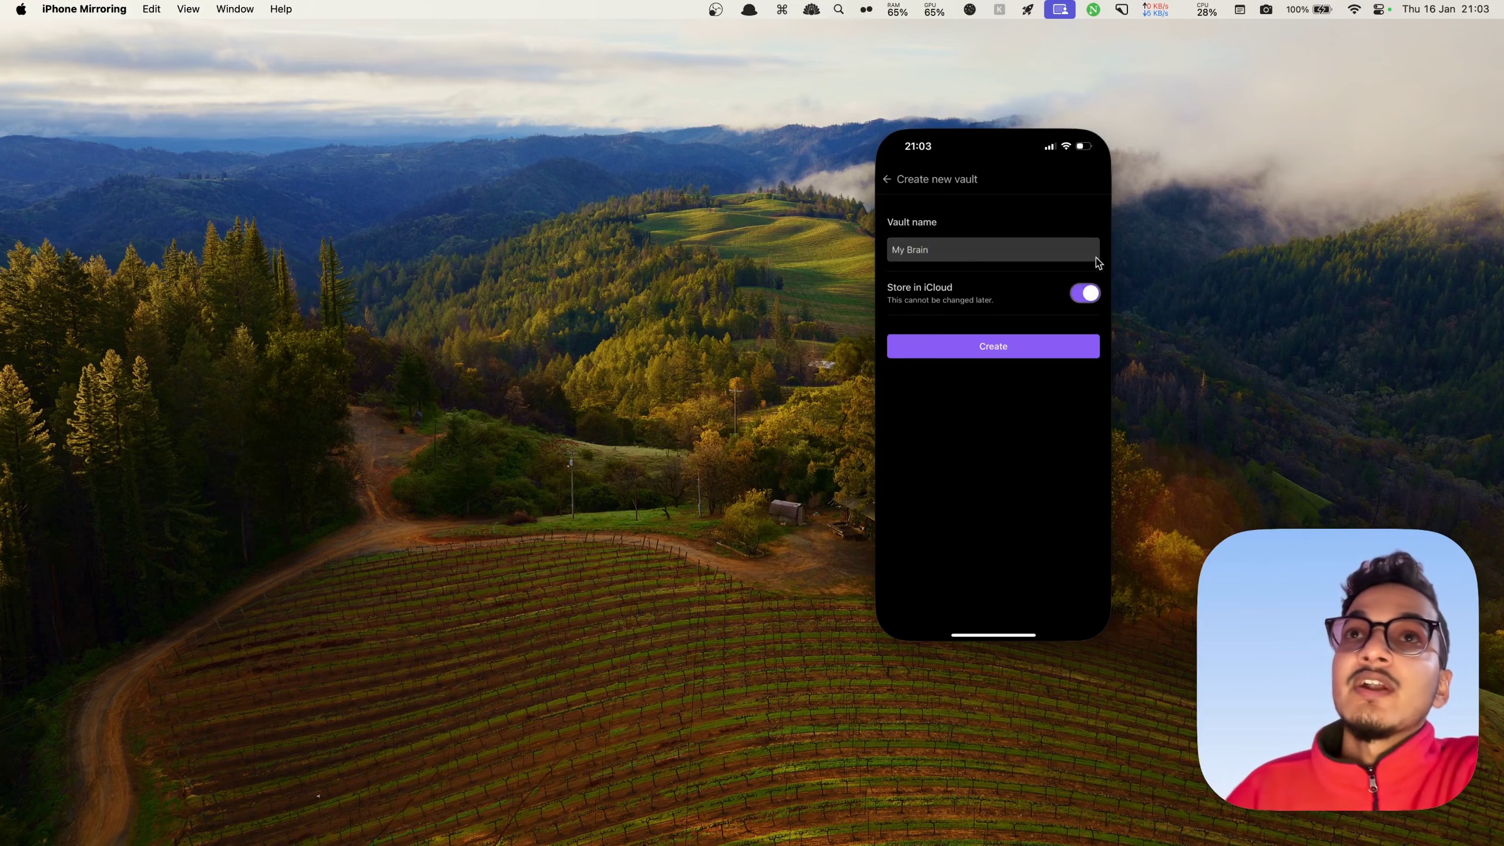
left_click(1070, 355)
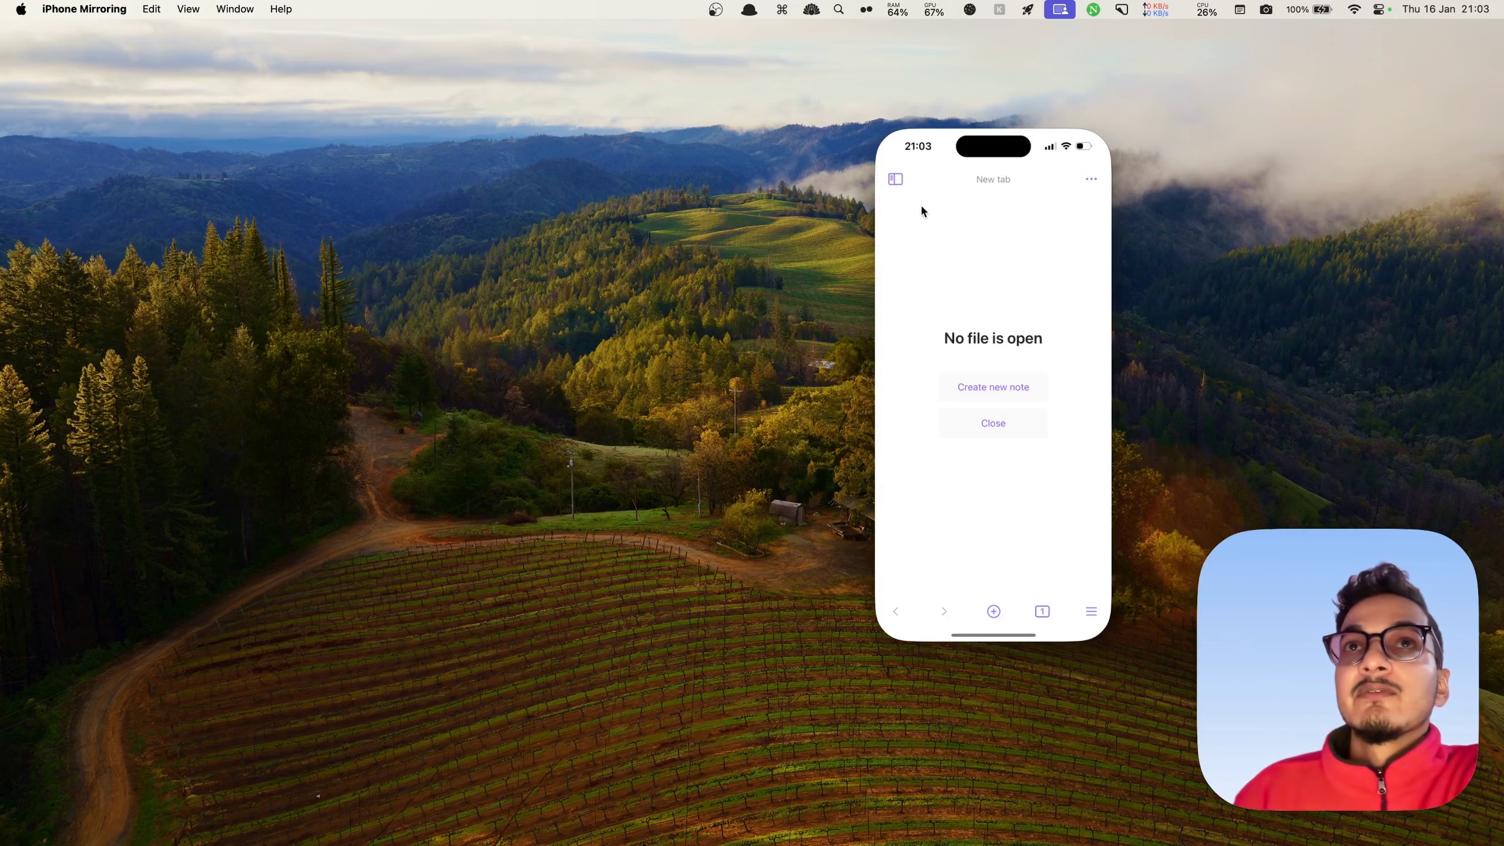
left_click(895, 179)
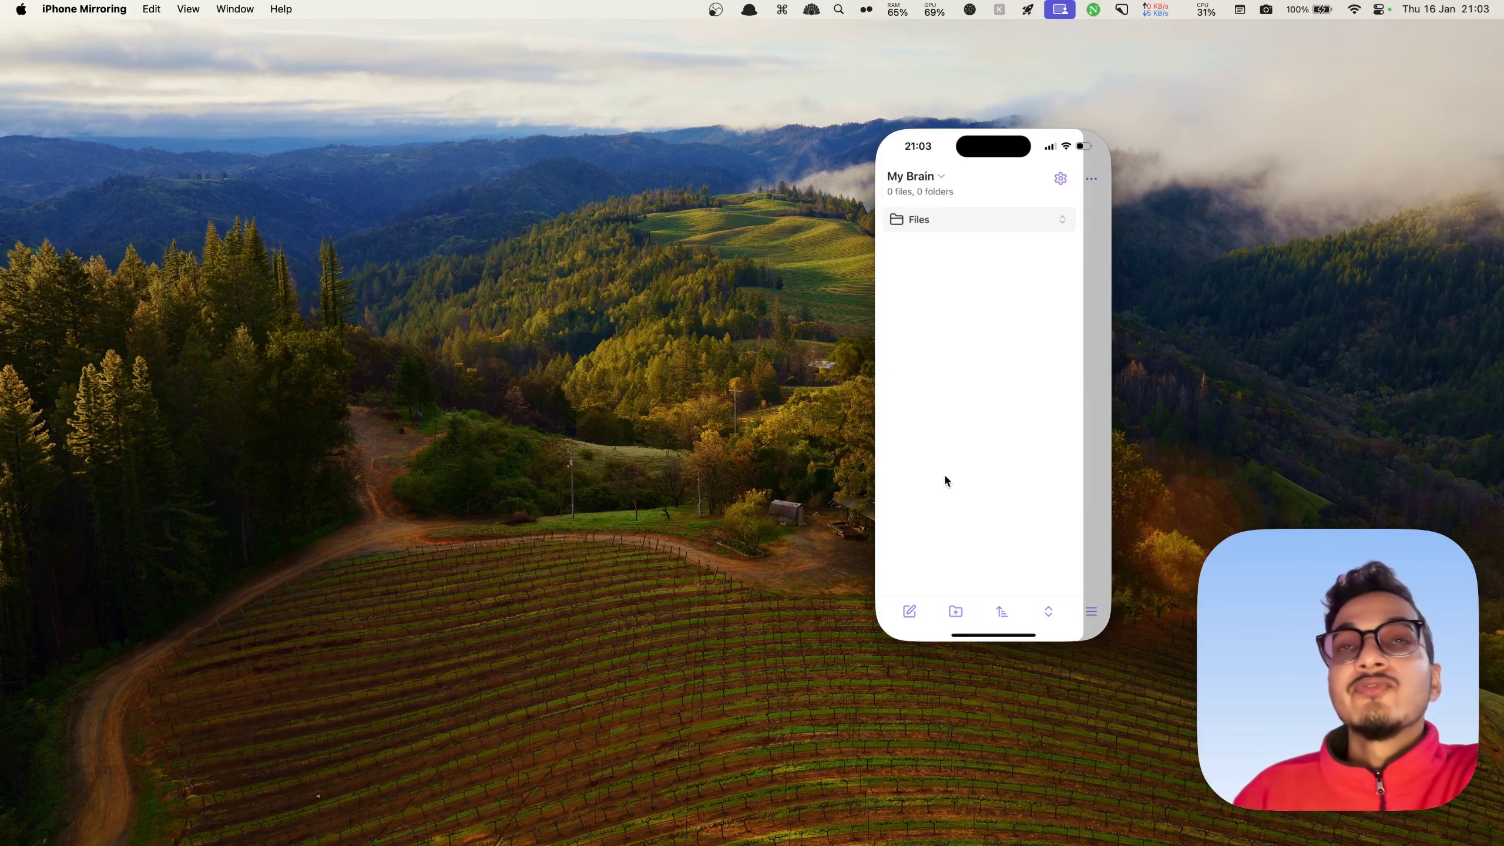
left_click(1093, 456)
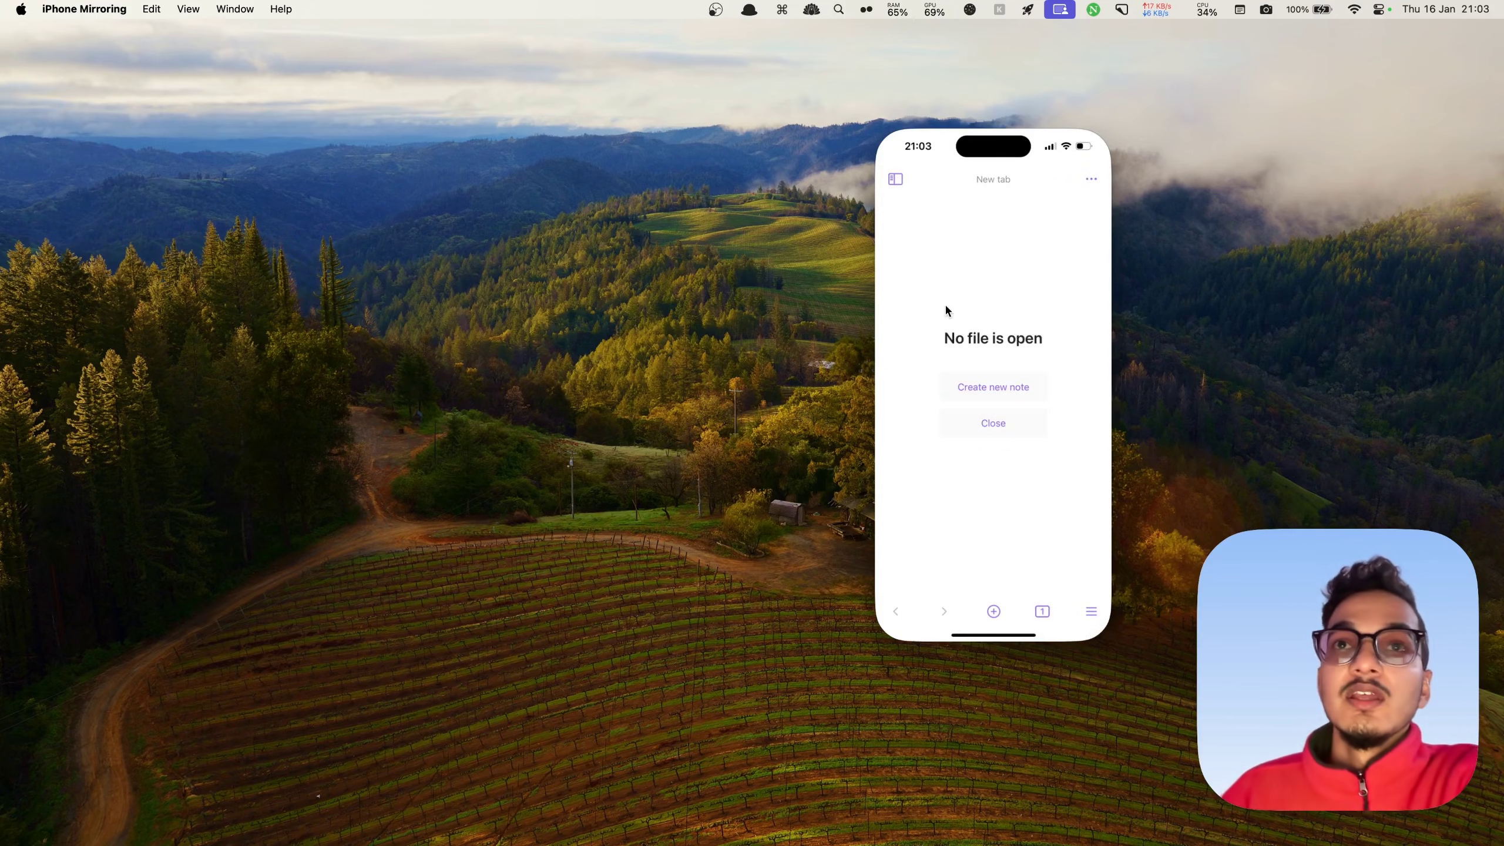
Switch to the iPhone's Settings and check the iCloud Drive sync option and the apps syncing to iCloud Drive
left_click(986, 633)
left_click(1043, 205)
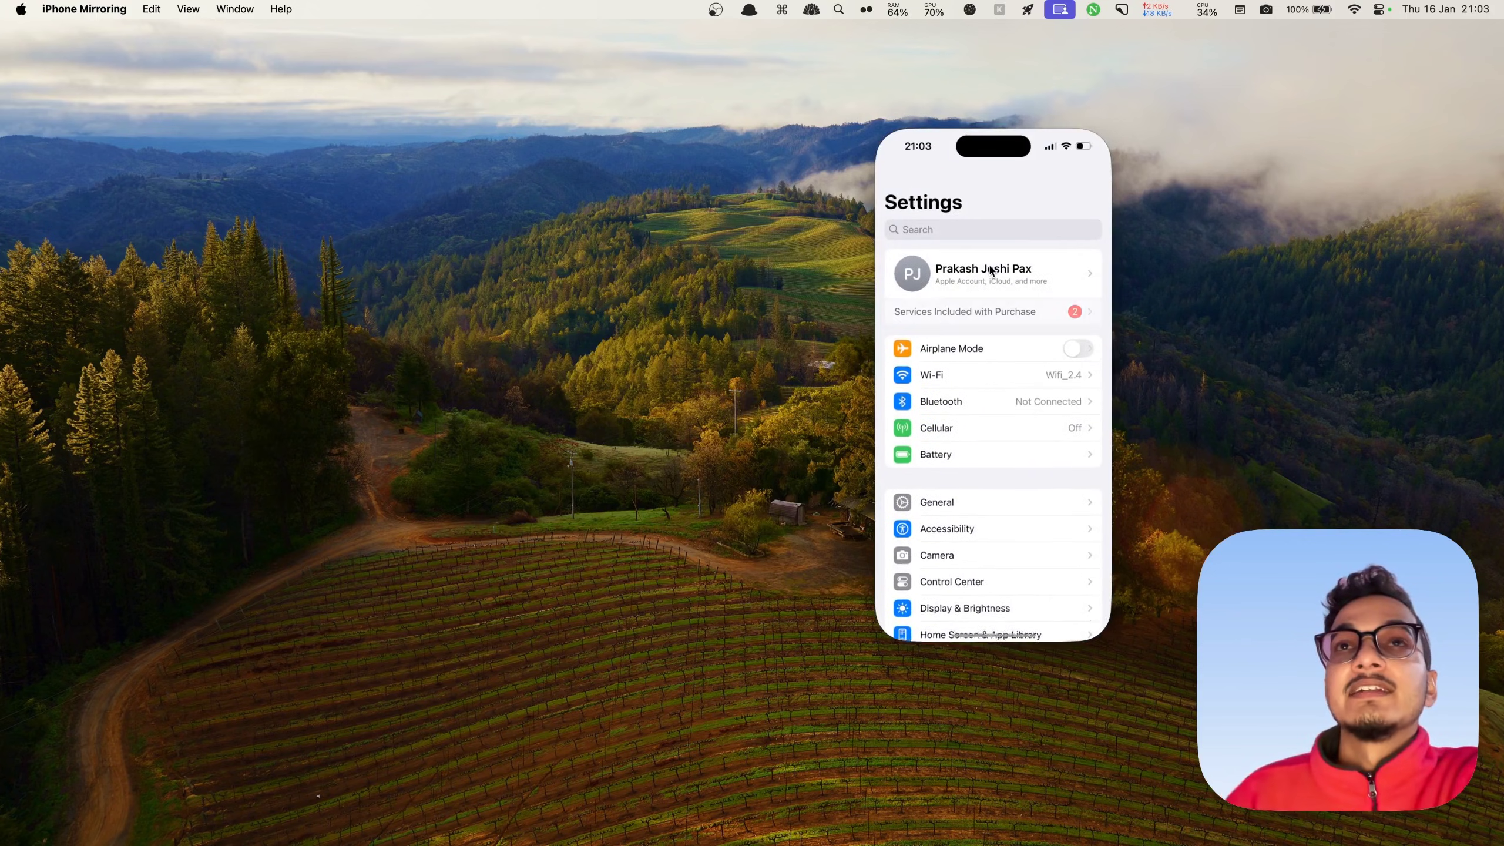
left_click(989, 269)
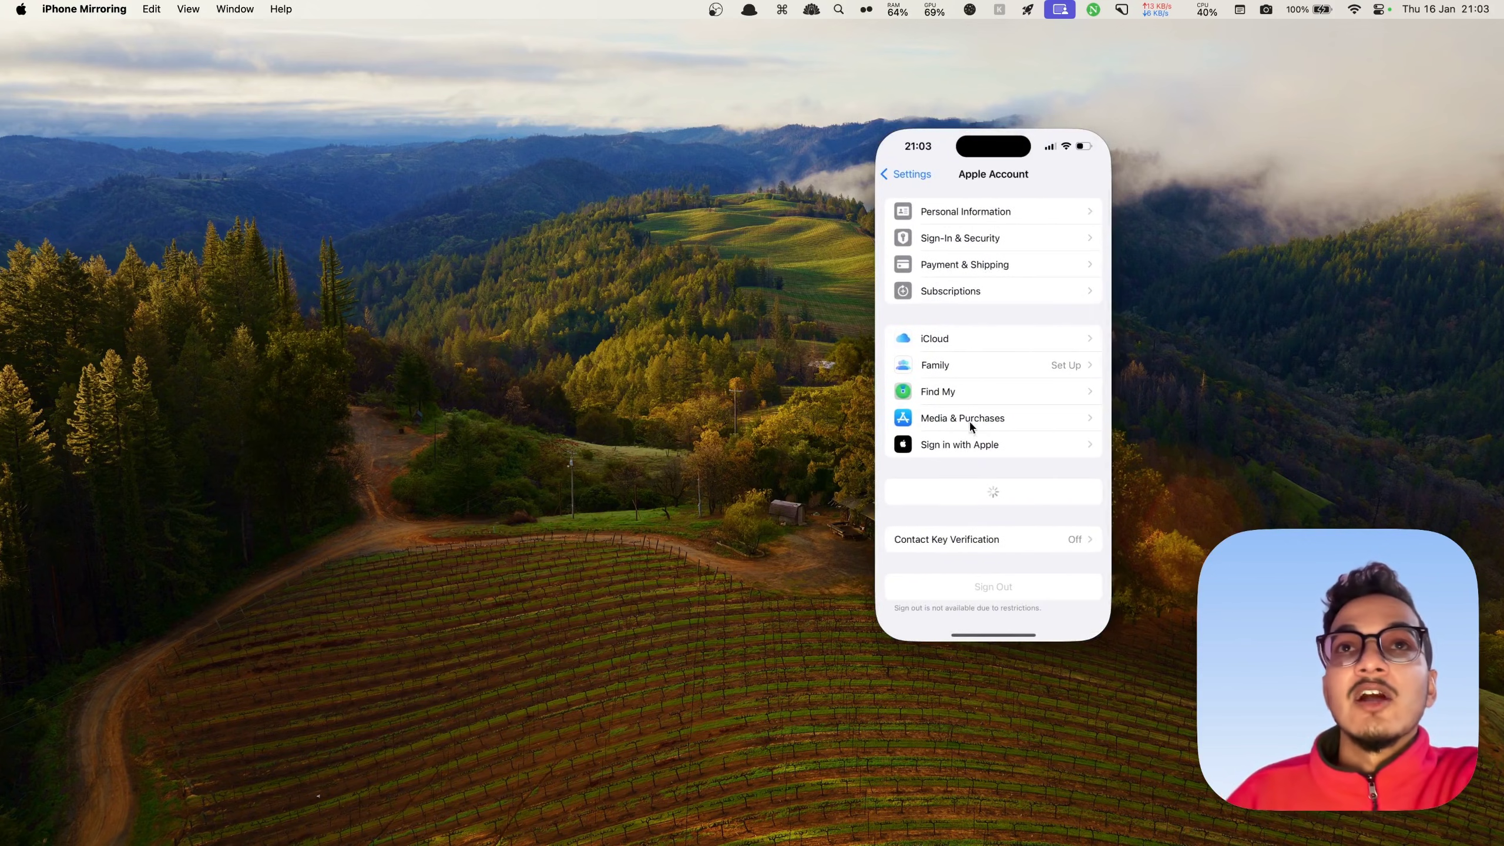
left_click(1000, 460)
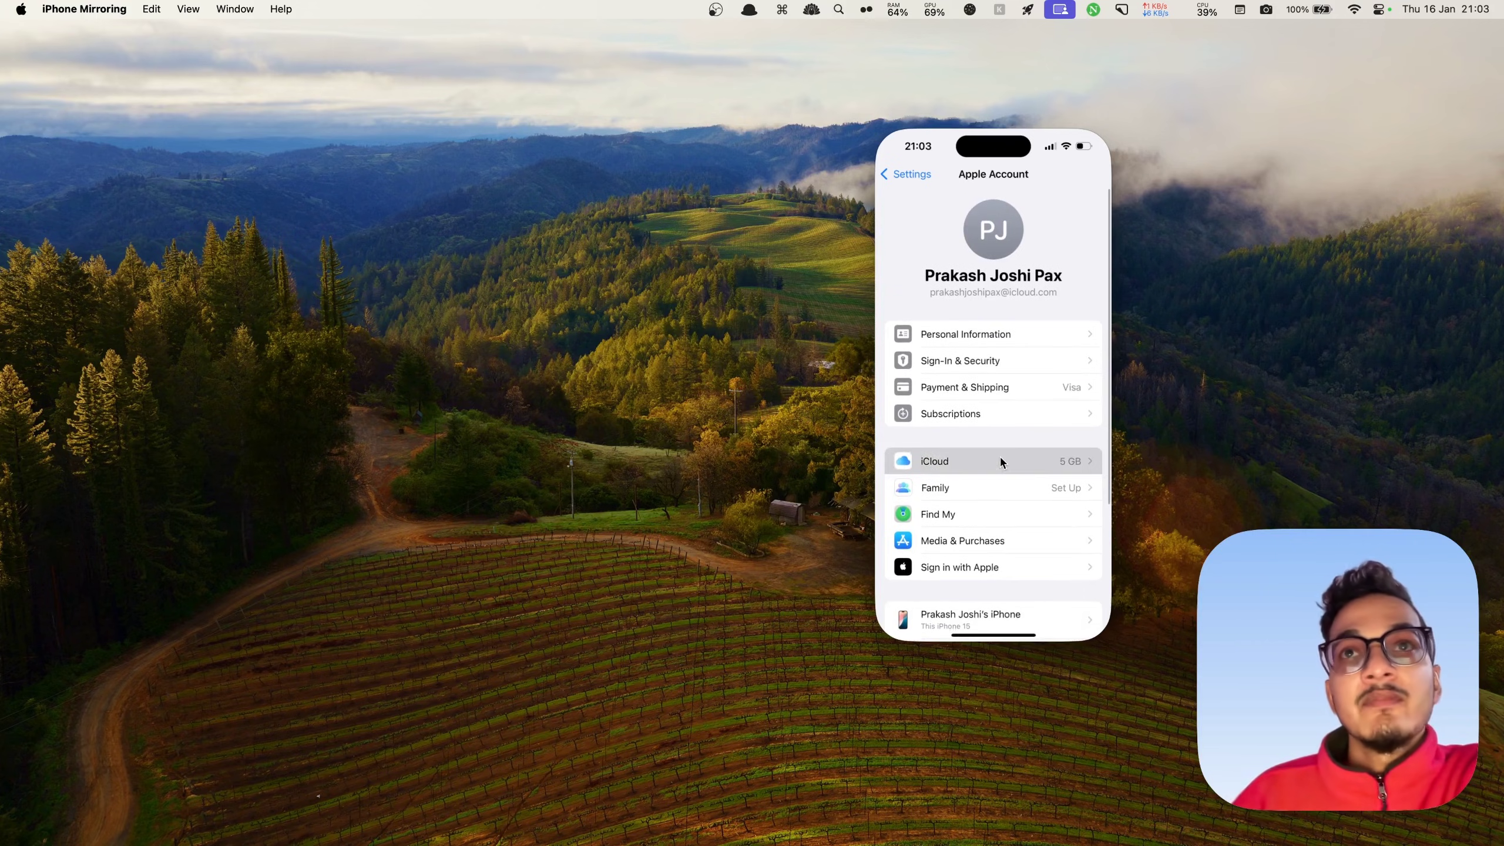
left_click(1030, 403)
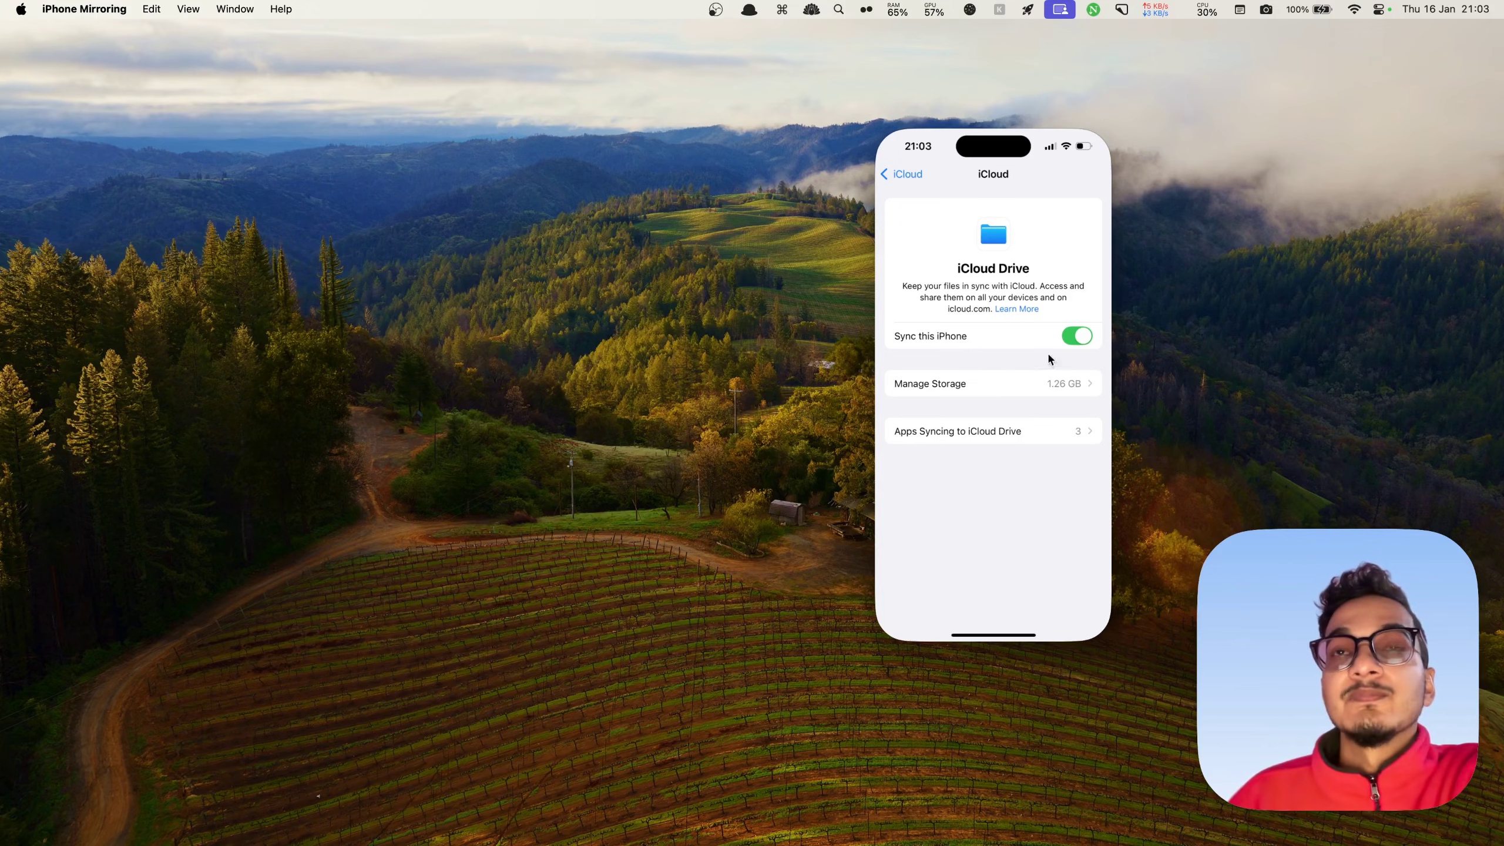
left_click(1045, 432)
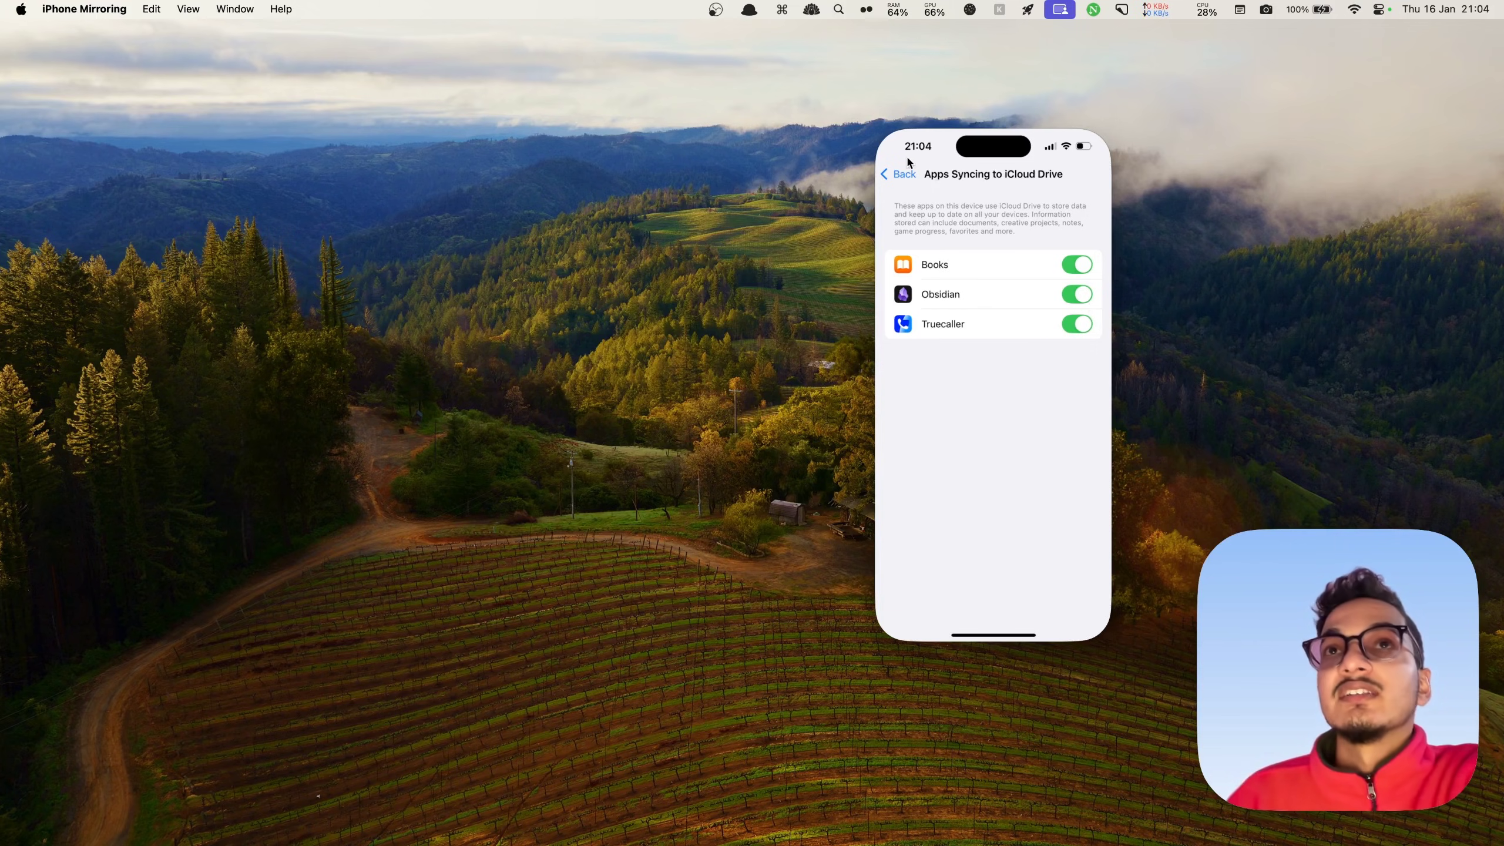
left_click(899, 173)
left_click(899, 173)
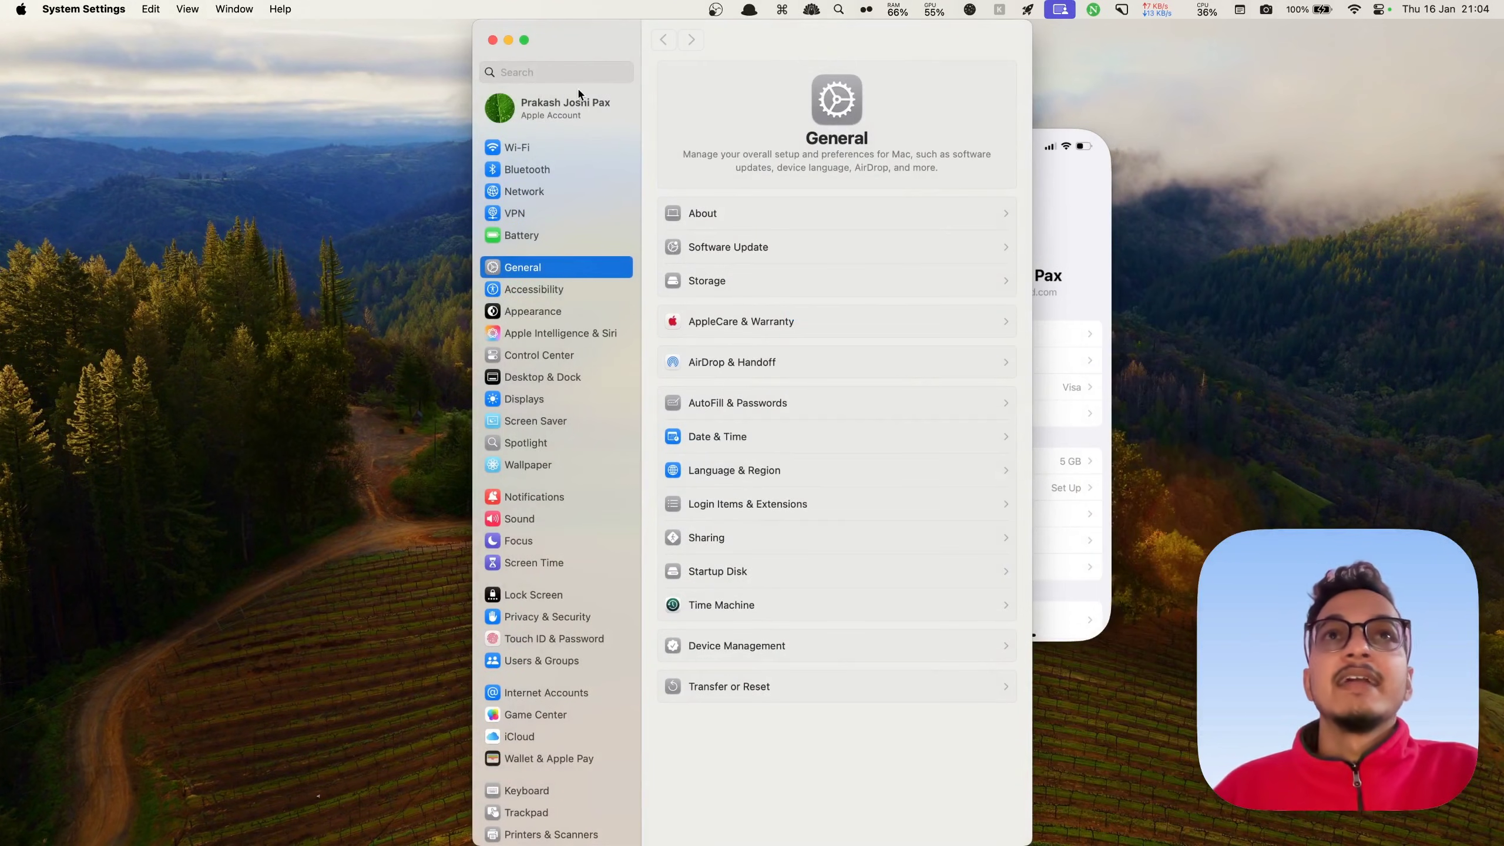
Review the iCloud Drive options for Sync this Mac and Optimize Mac Storage in the Mac's System Settings, then quit it
left_click(579, 94)
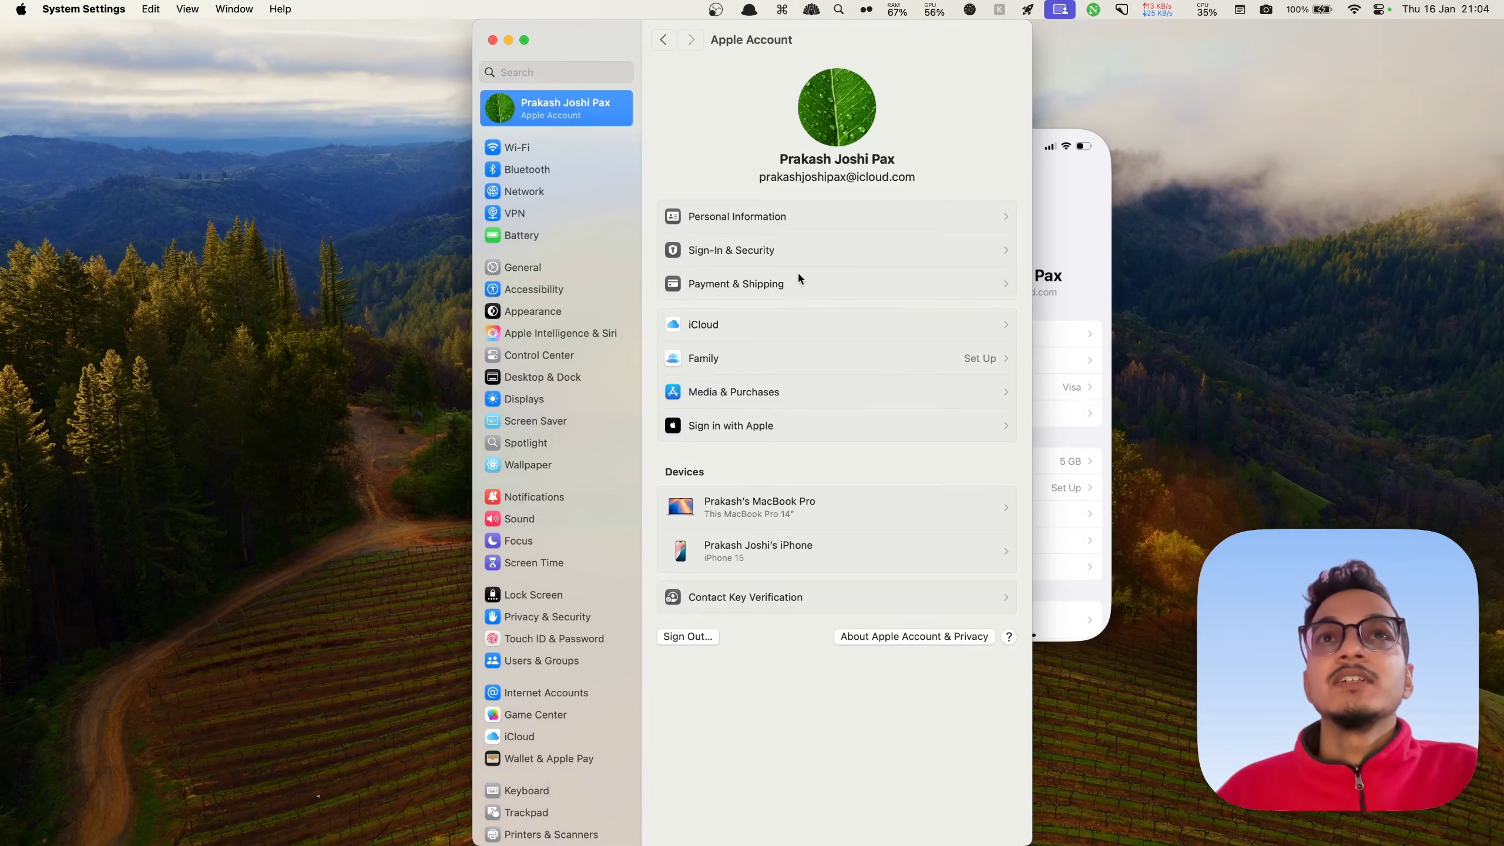
left_click(786, 324)
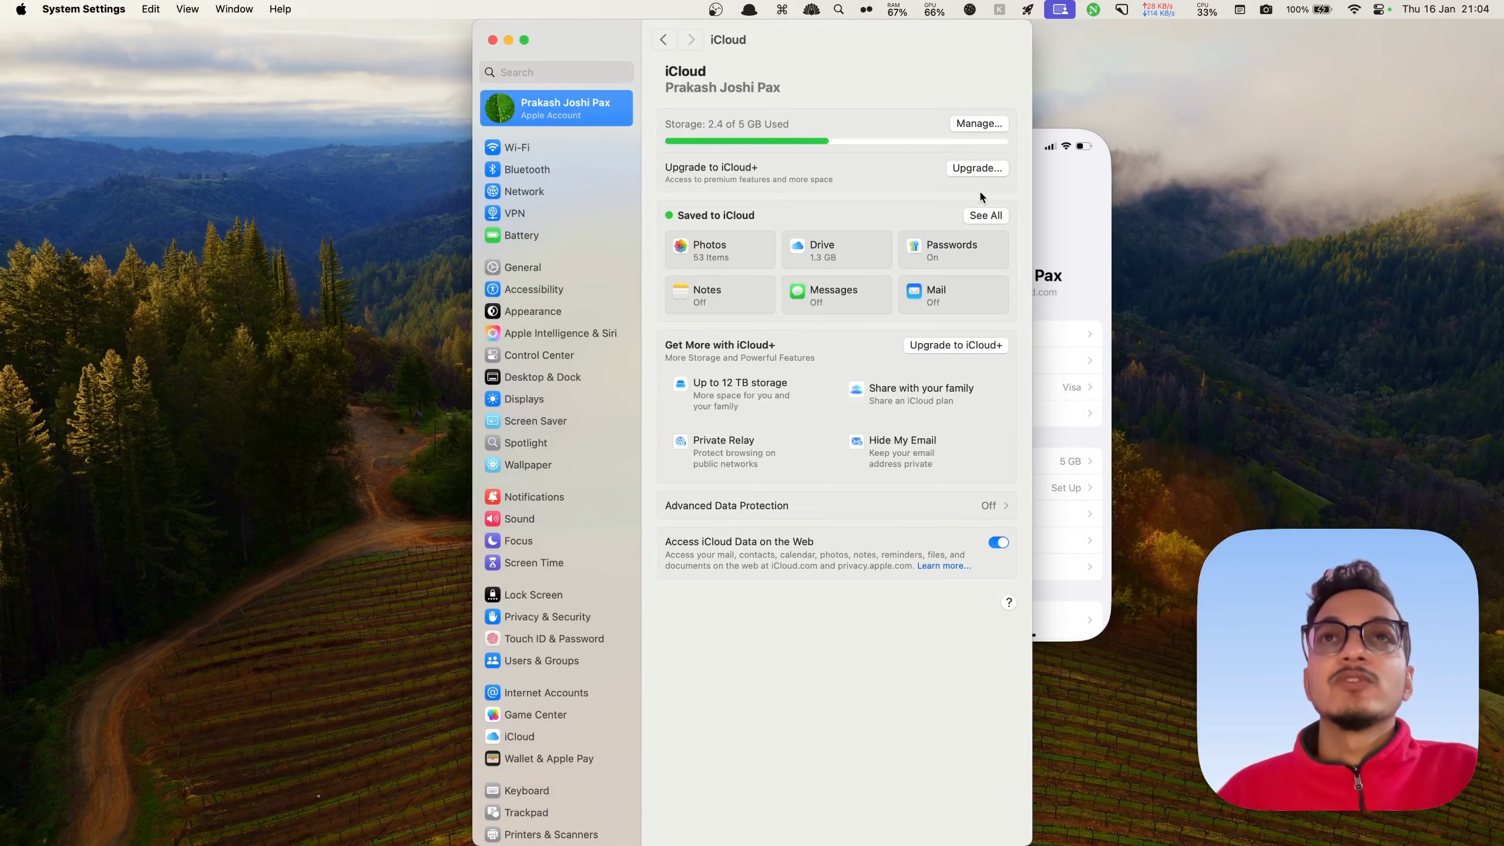
left_click(846, 247)
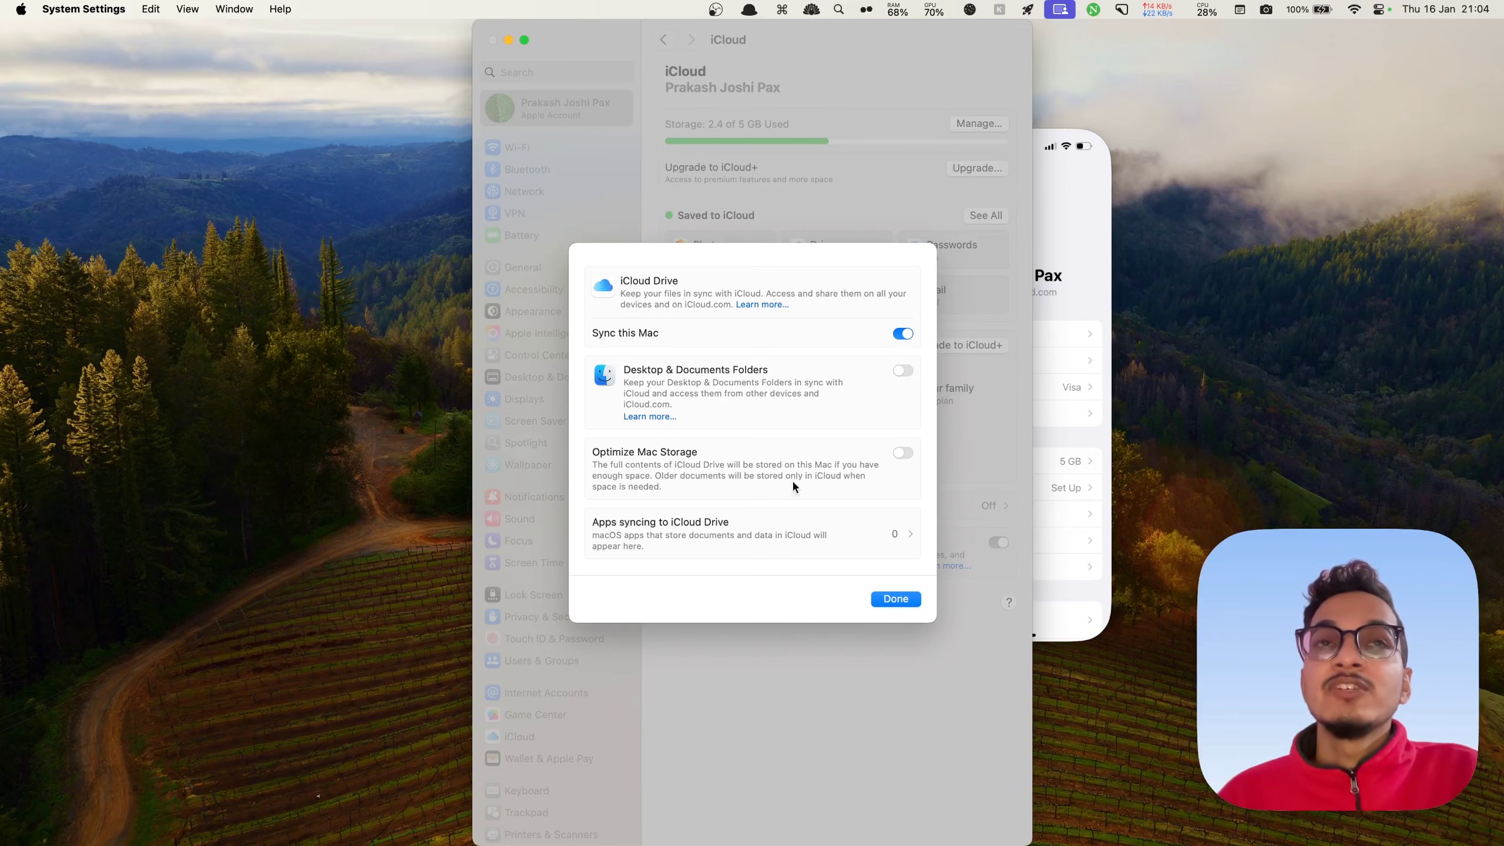
left_click(903, 454)
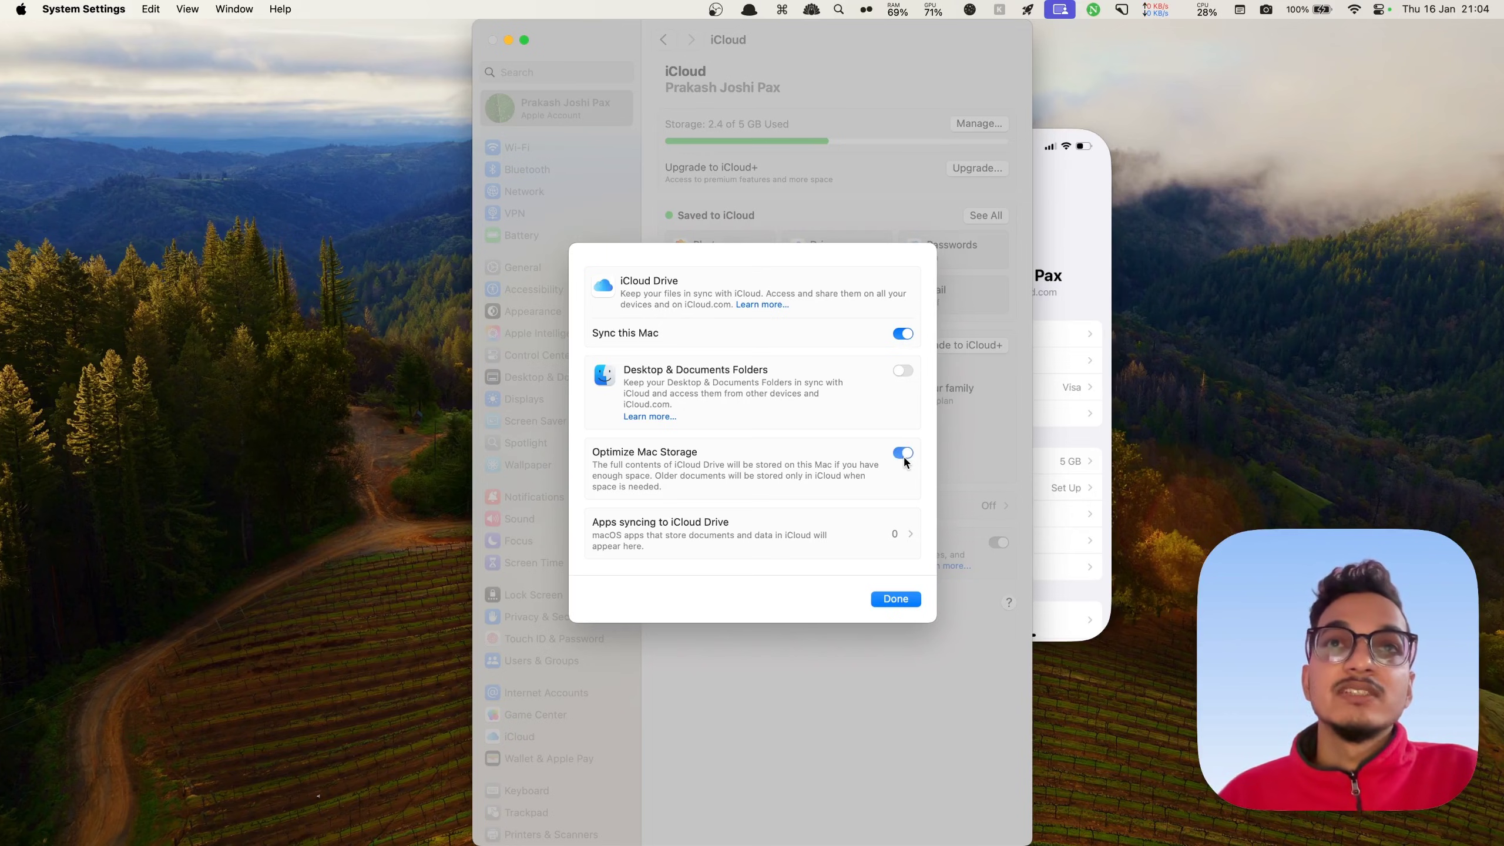
left_click(908, 597)
key("super+q")
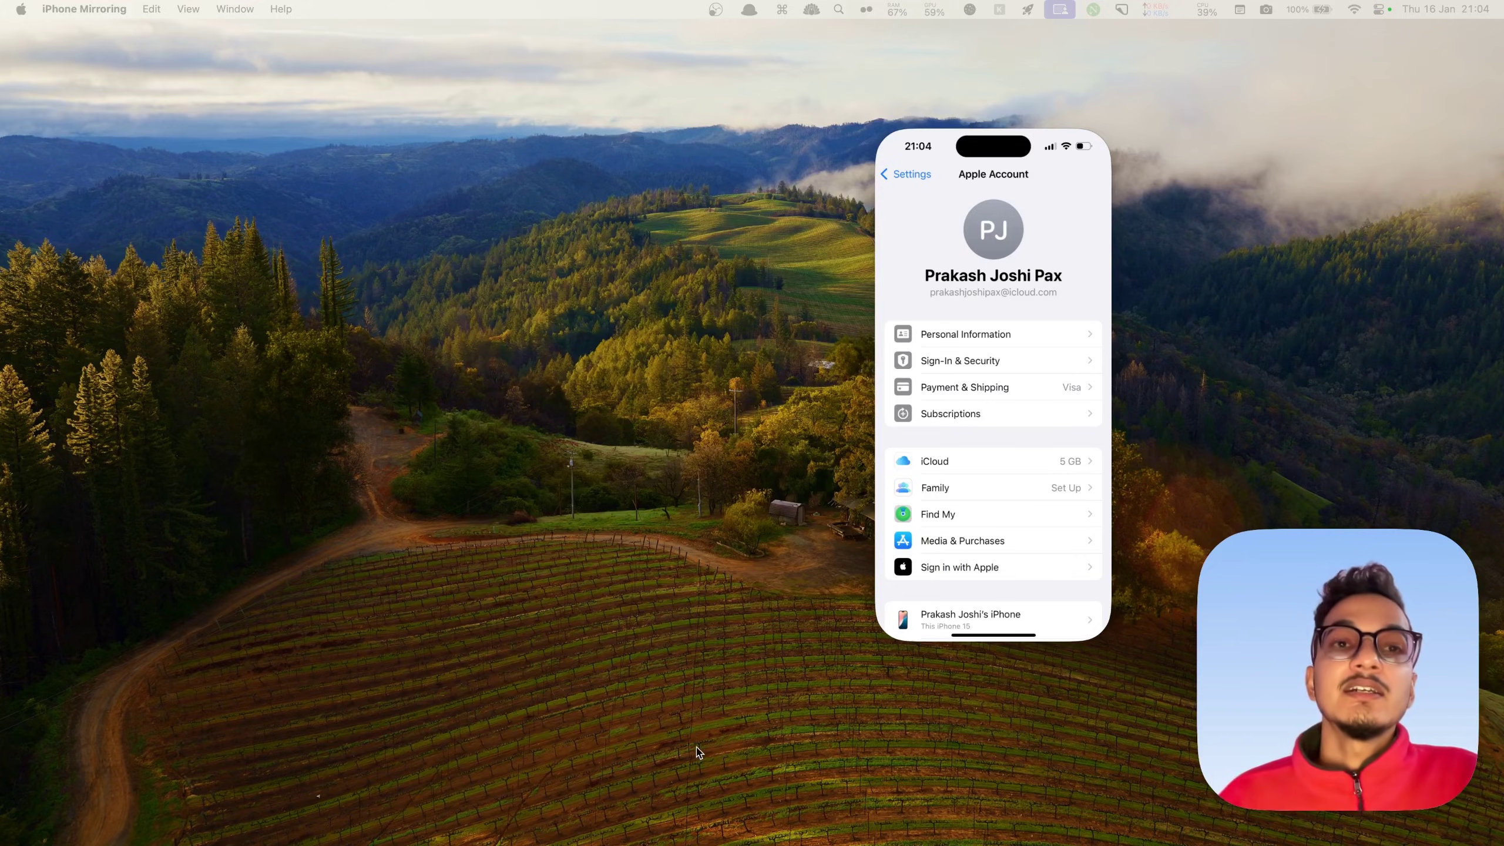
Switch to Finder and check the My Brain vault folder inside iCloud Drive's Obsidian folder, then go back one level
left_click_drag(769, 845, 757, 456)
scroll(756, 456, "up", 3)
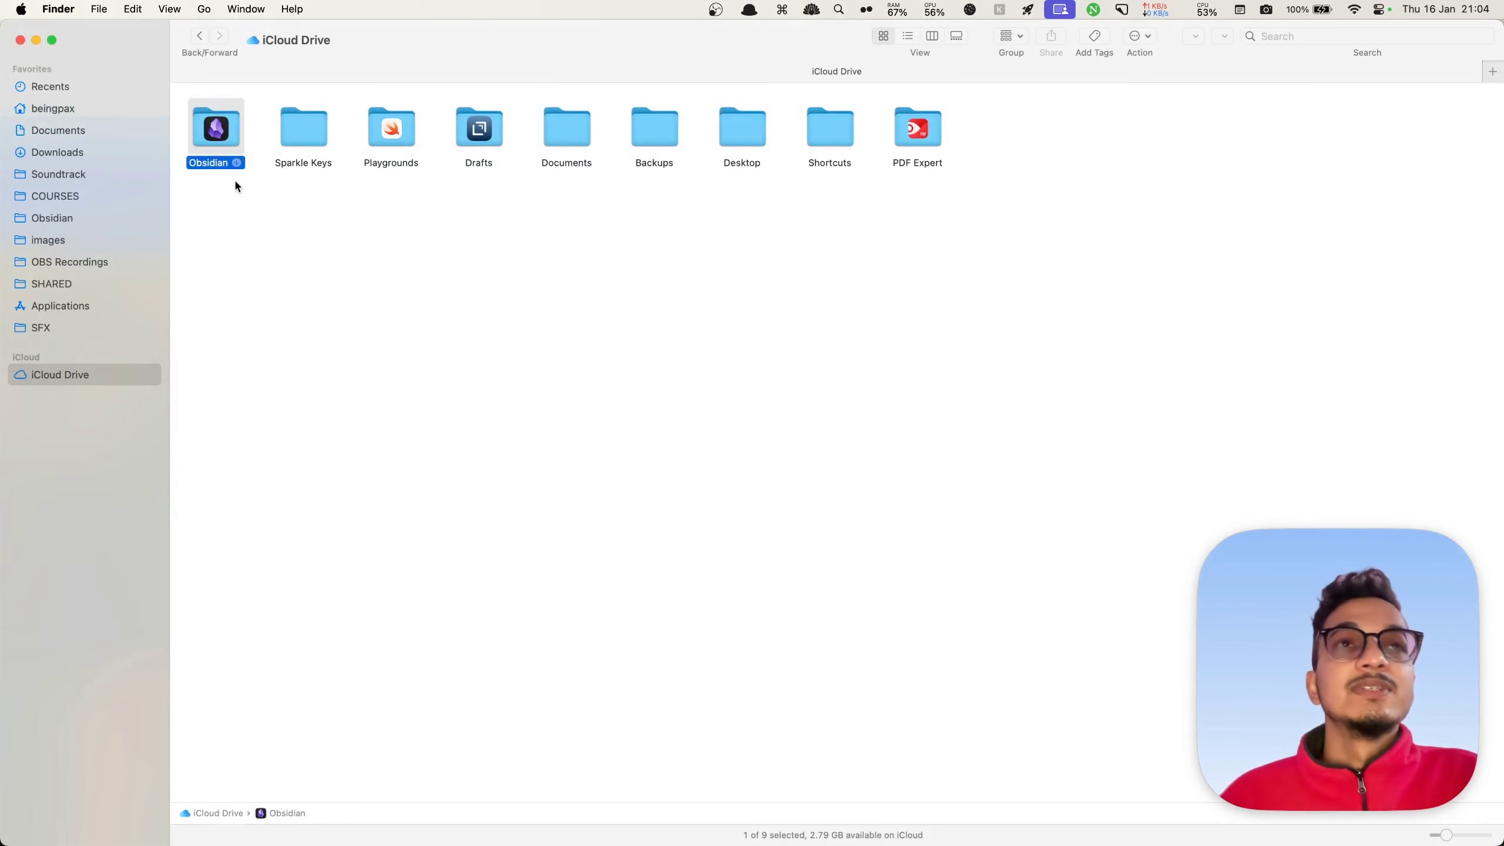
left_click(226, 252)
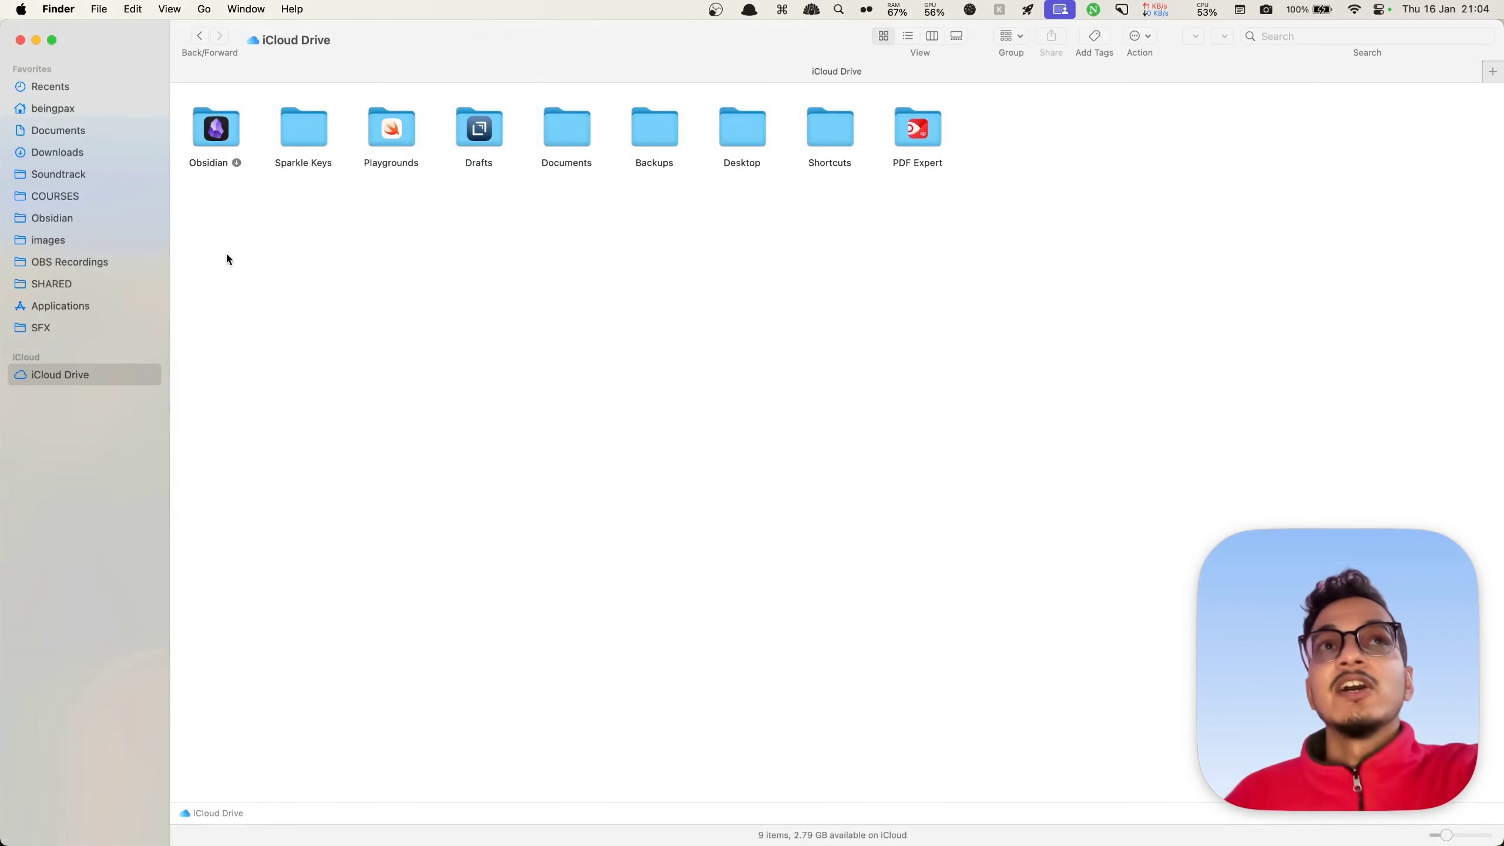
double_click(223, 145)
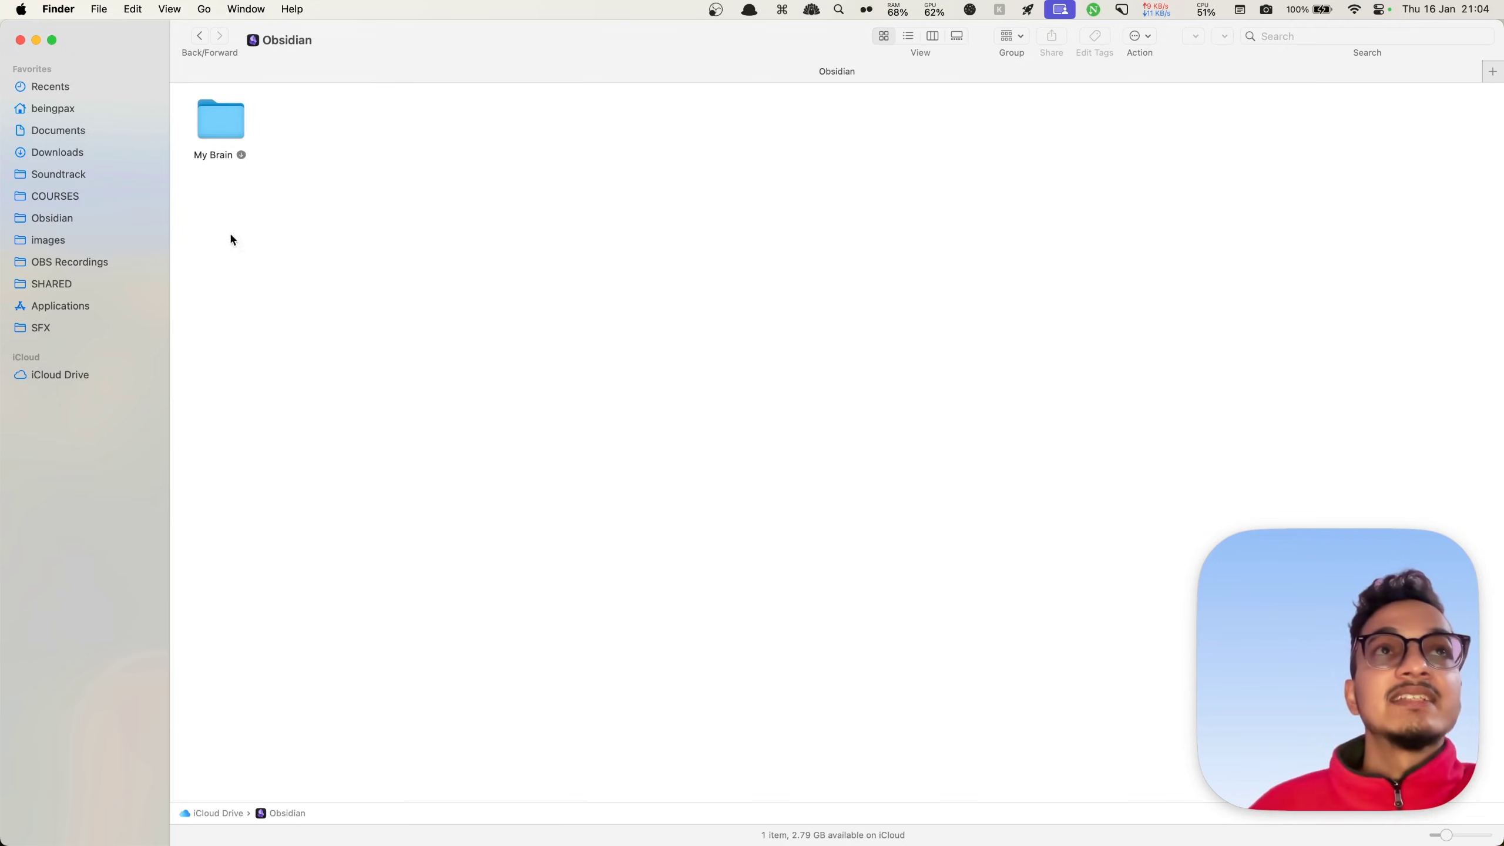
double_click(223, 126)
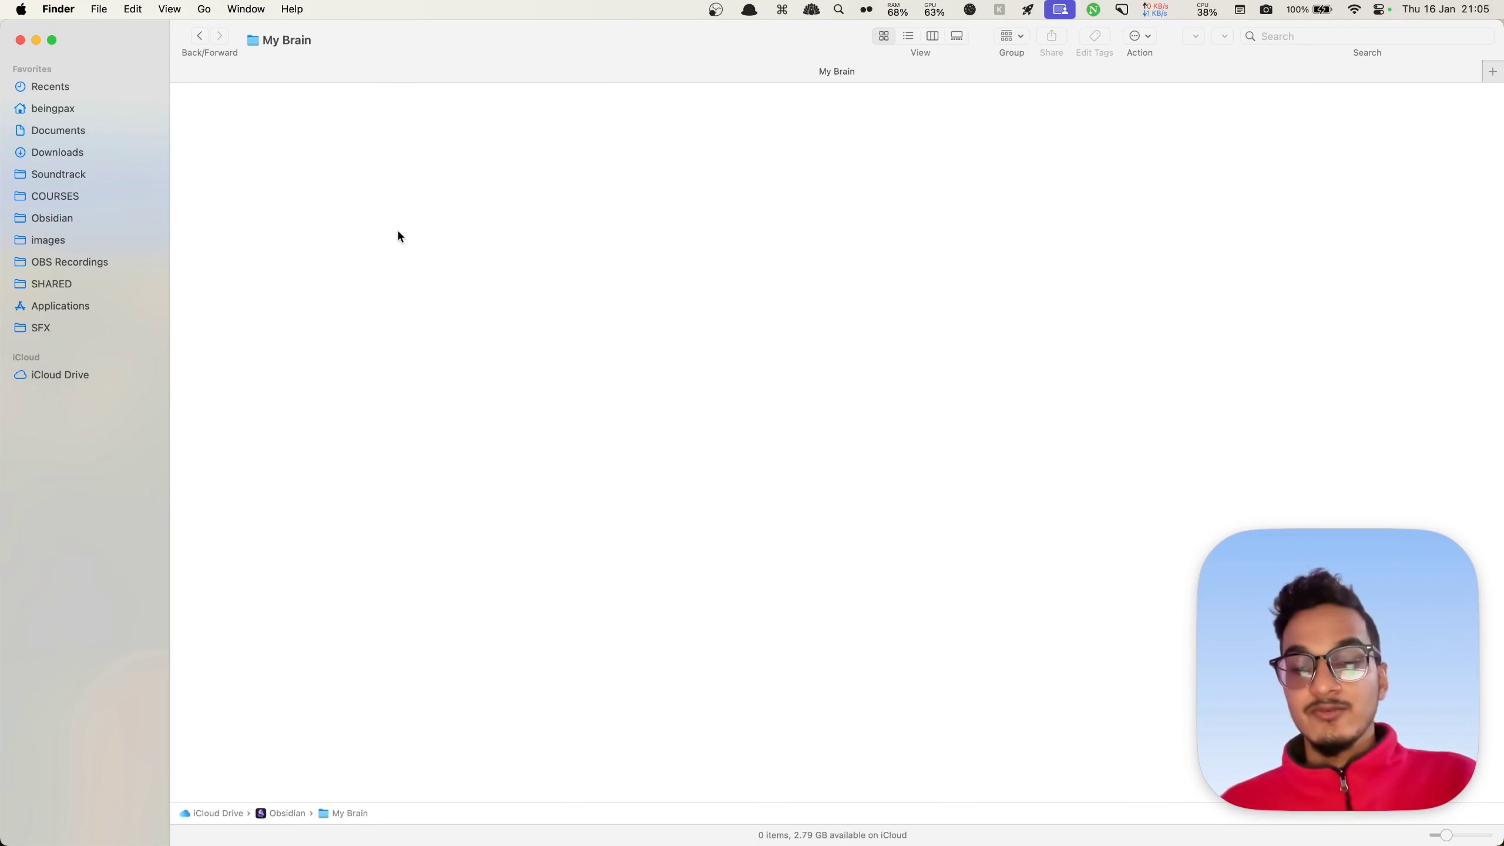
left_click(200, 37)
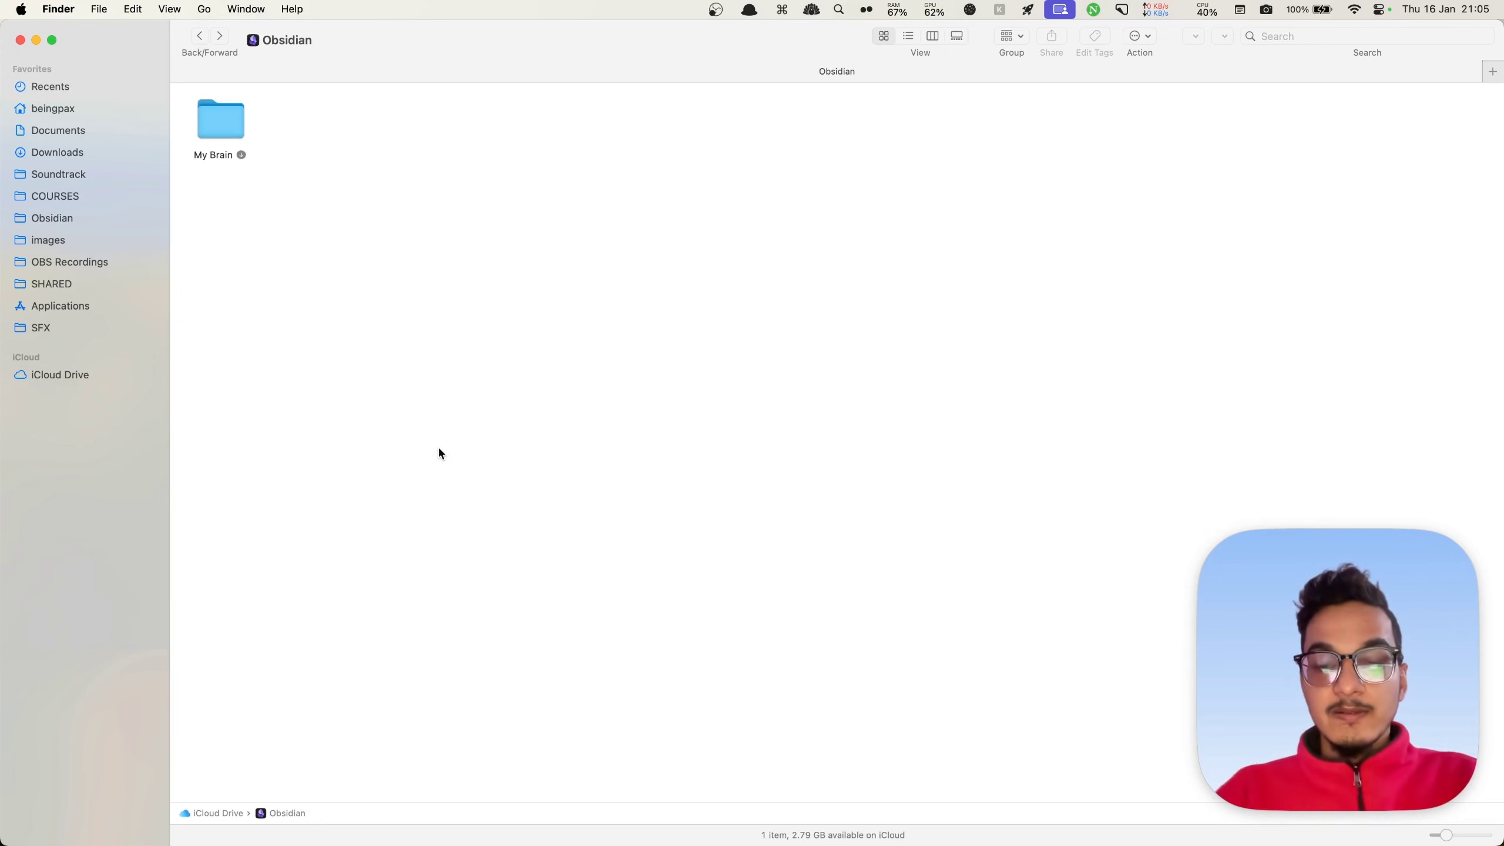
Copy the 002 RESOURCES folder from the local Obsidian folder into the My Brain folder in iCloud Drive's Obsidian folder
key("super+Tab")
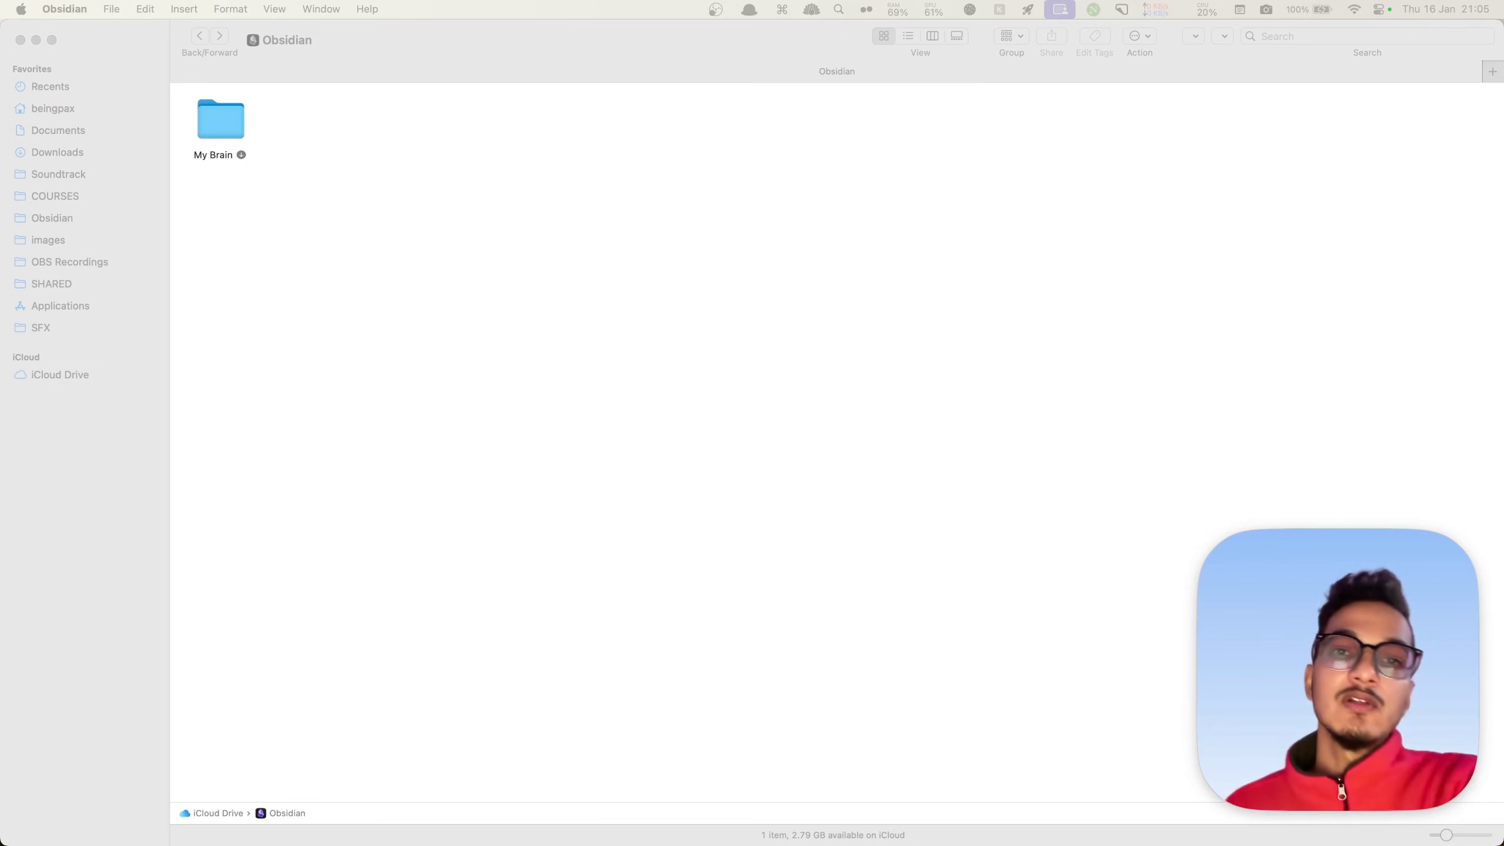
left_click(52, 207)
left_click(60, 155)
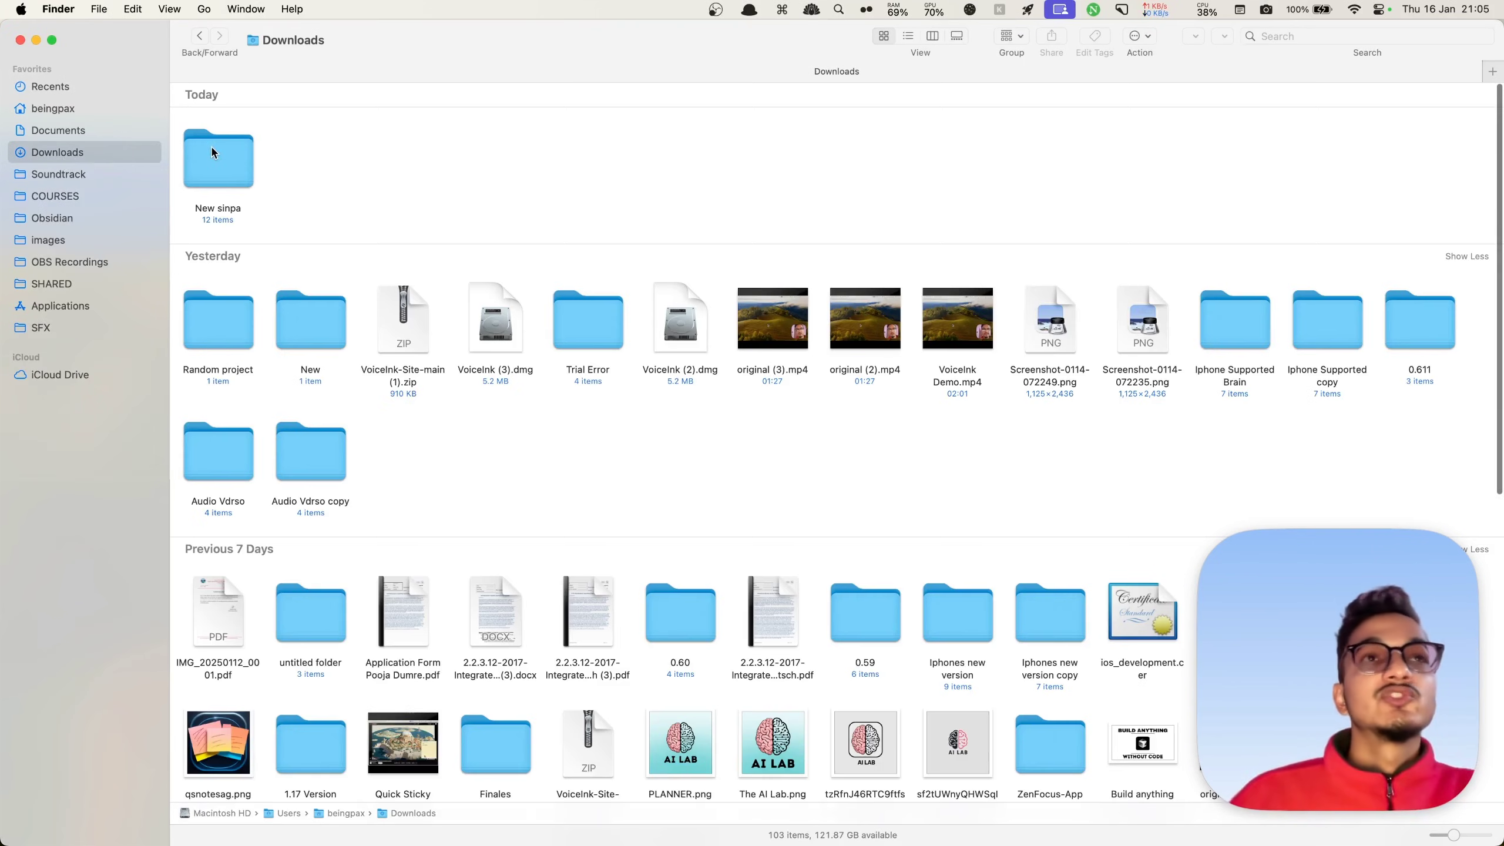
left_click(57, 219)
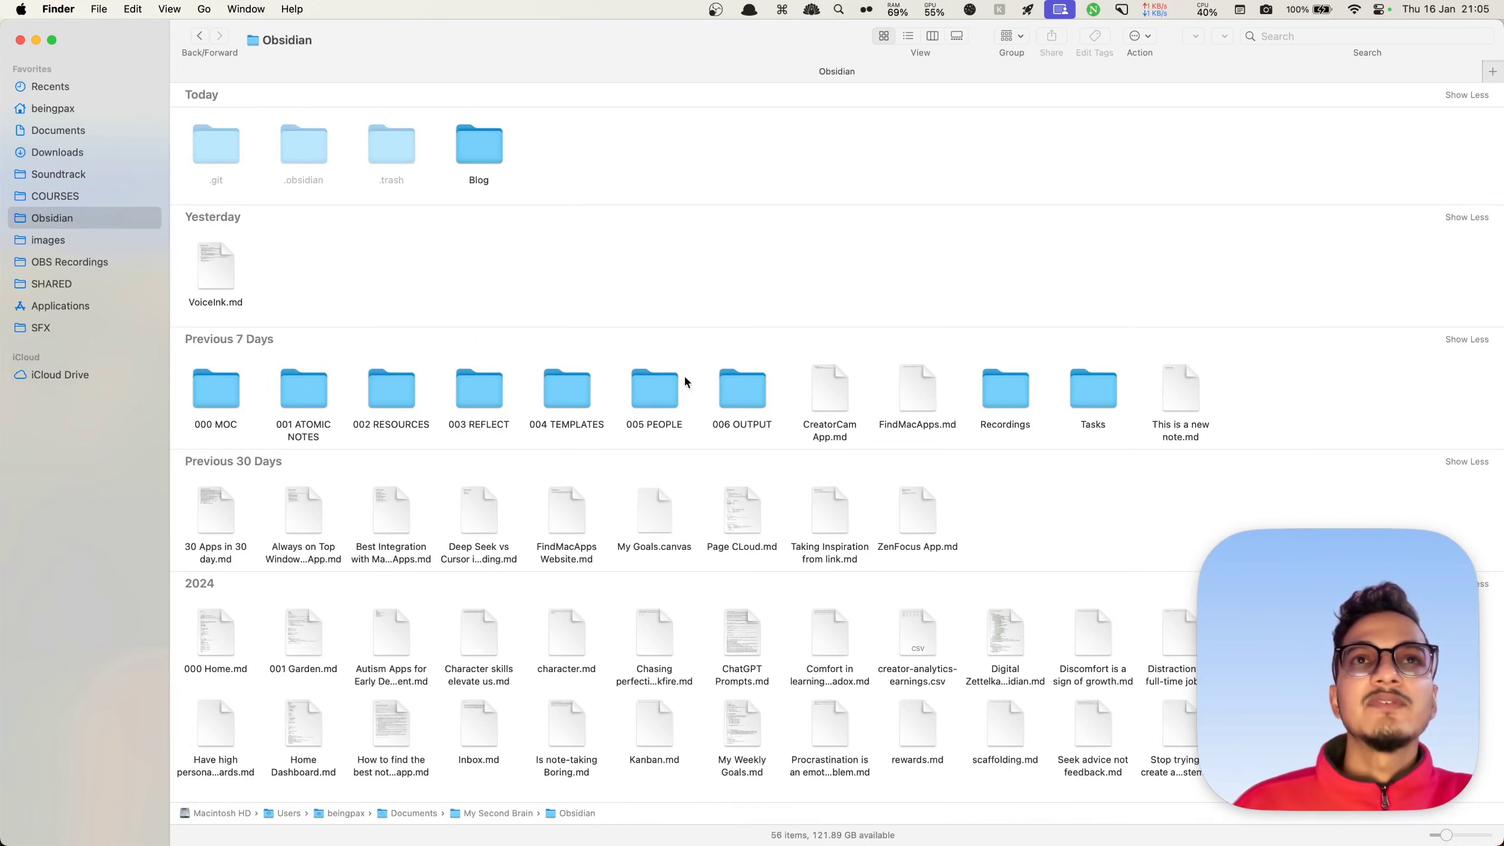
left_click(397, 391)
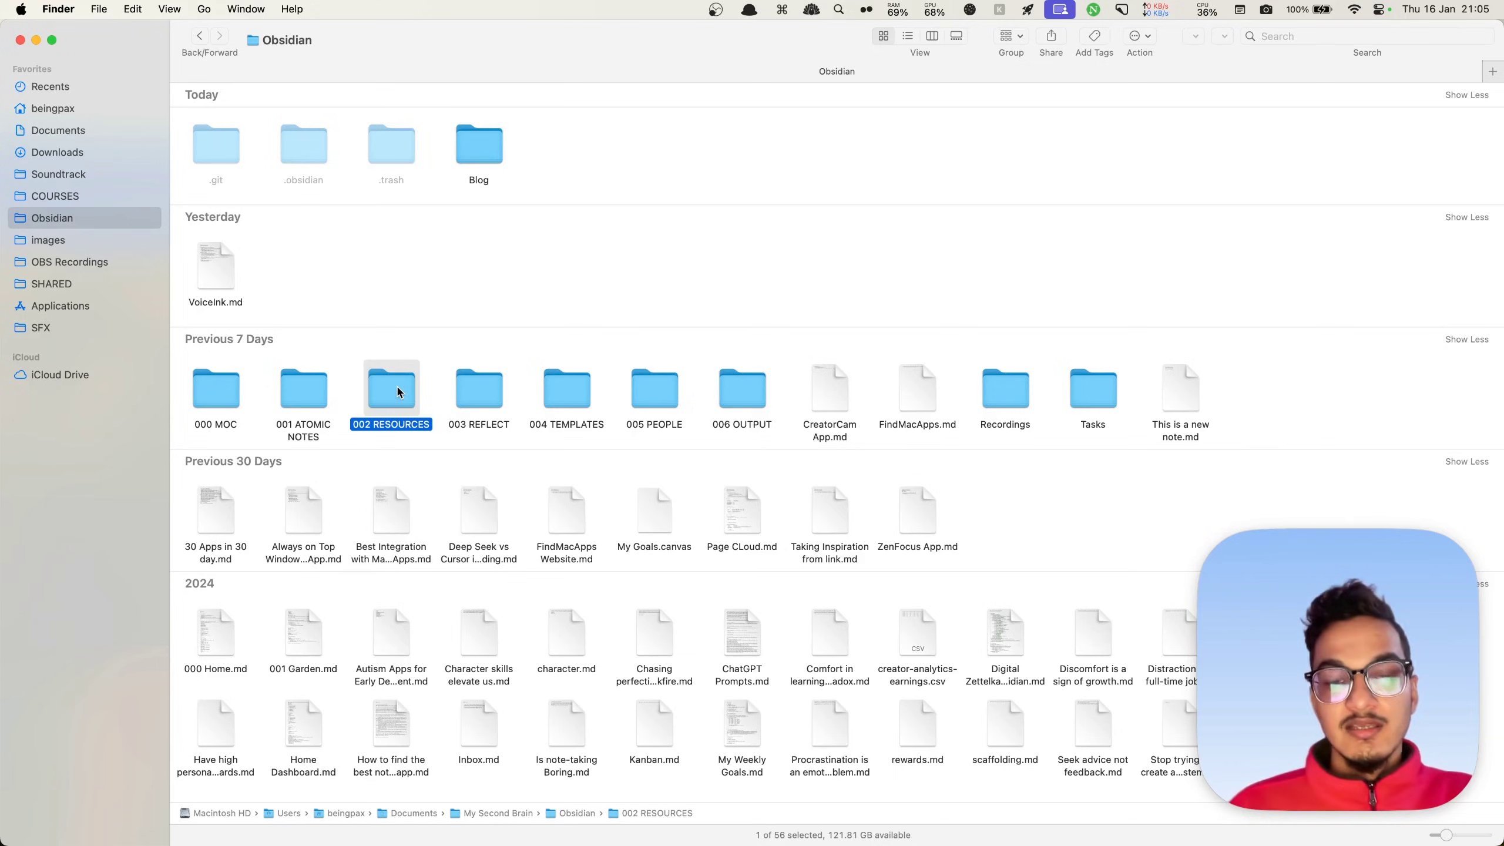
left_click(61, 376)
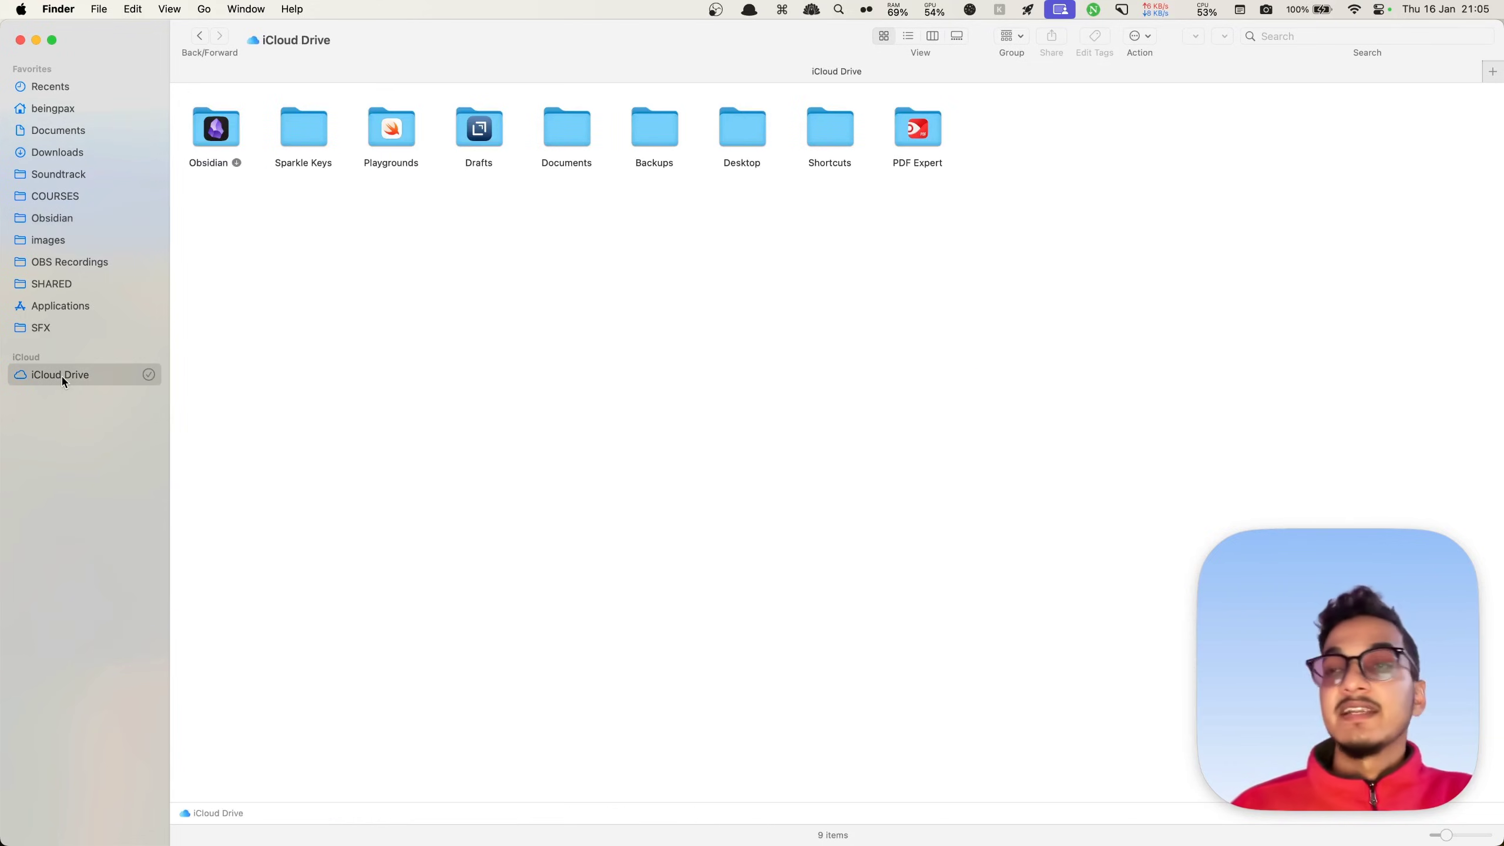
double_click(217, 131)
double_click(220, 126)
key("super+v")
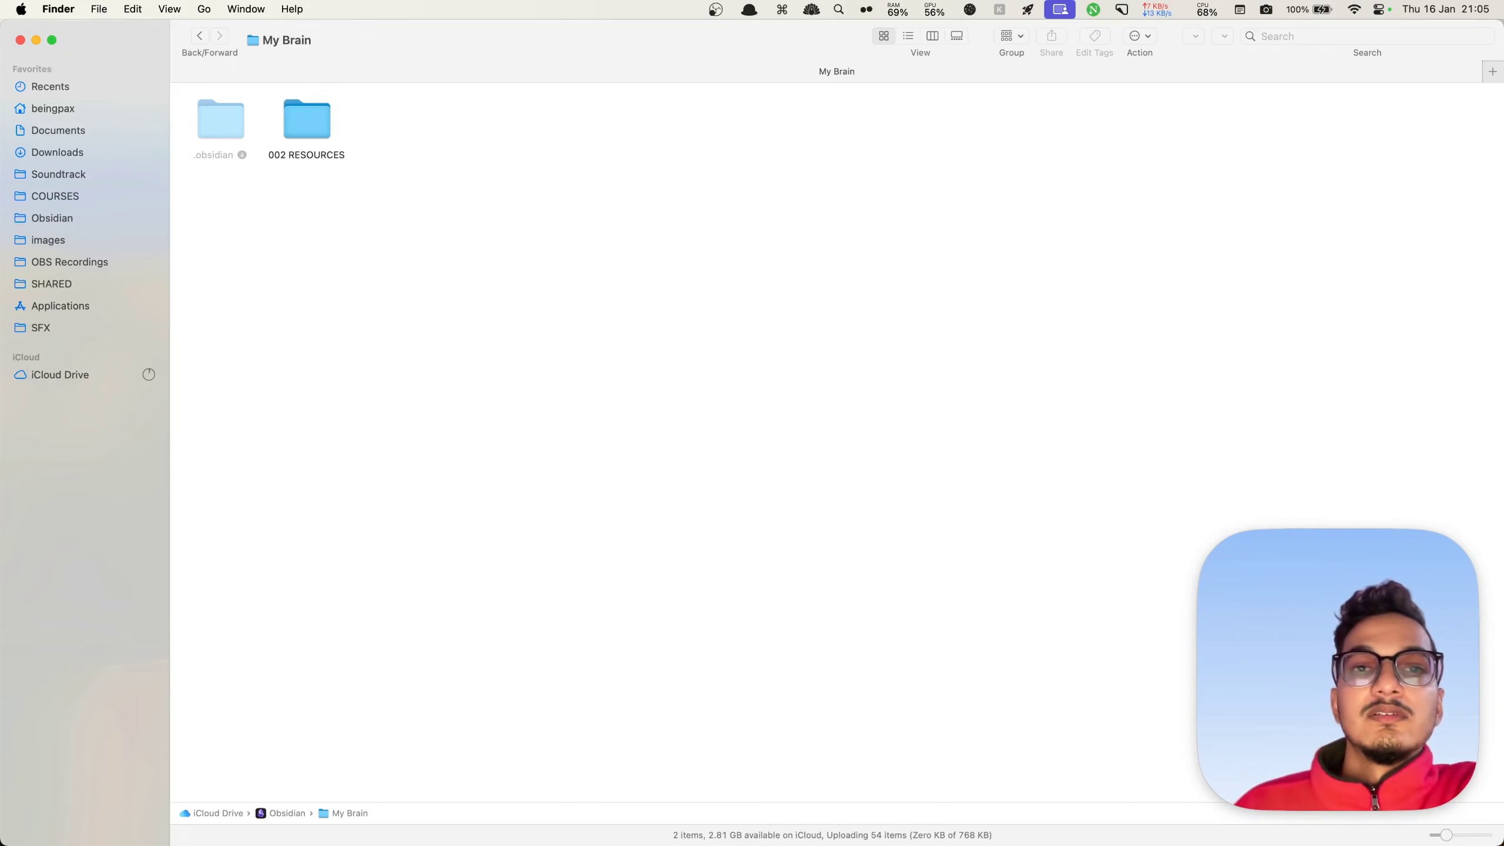
Switch to Obsidian on the Mac and maximize the My Brain vault window
key("super+Tab")
left_click_drag(835, 376, 836, 474)
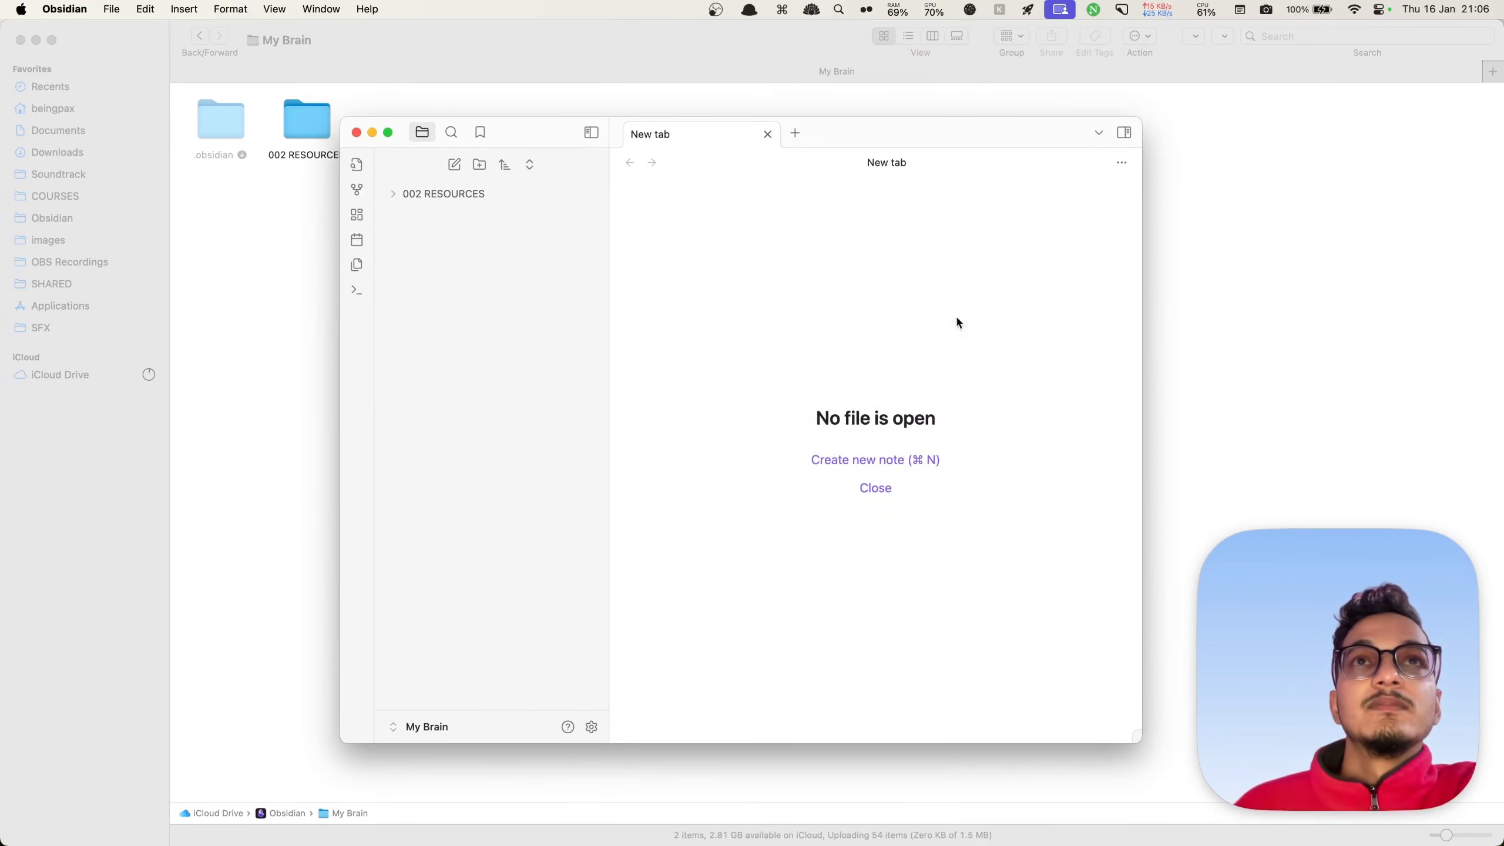
double_click(960, 145)
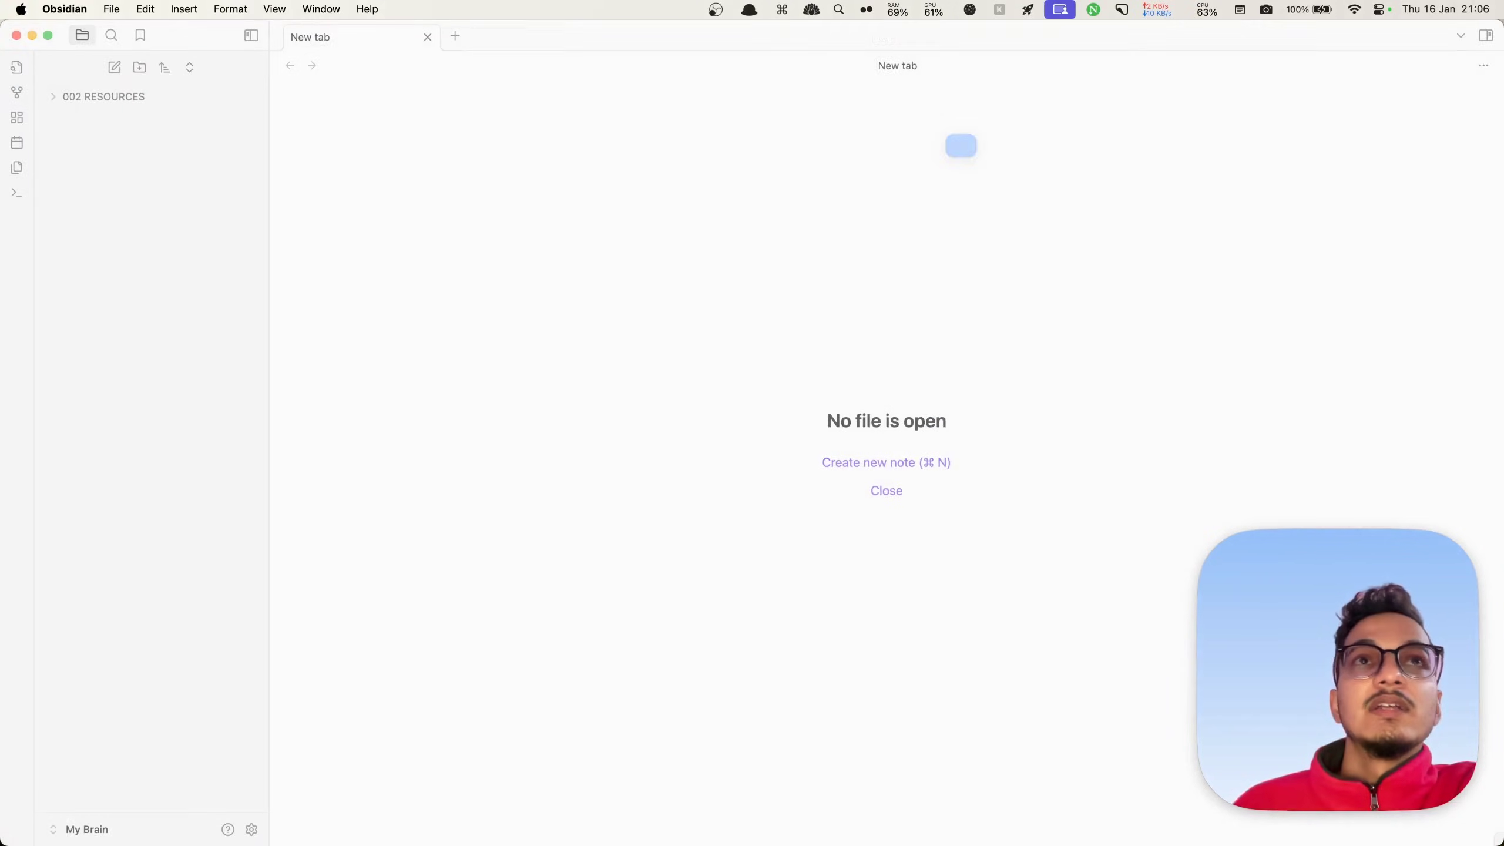
Browse the notes in 002 RESOURCES, view 7 Days to Genius and Better Time Management, and close the note
left_click(64, 97)
left_click(141, 433)
scroll(143, 434, "down", 10)
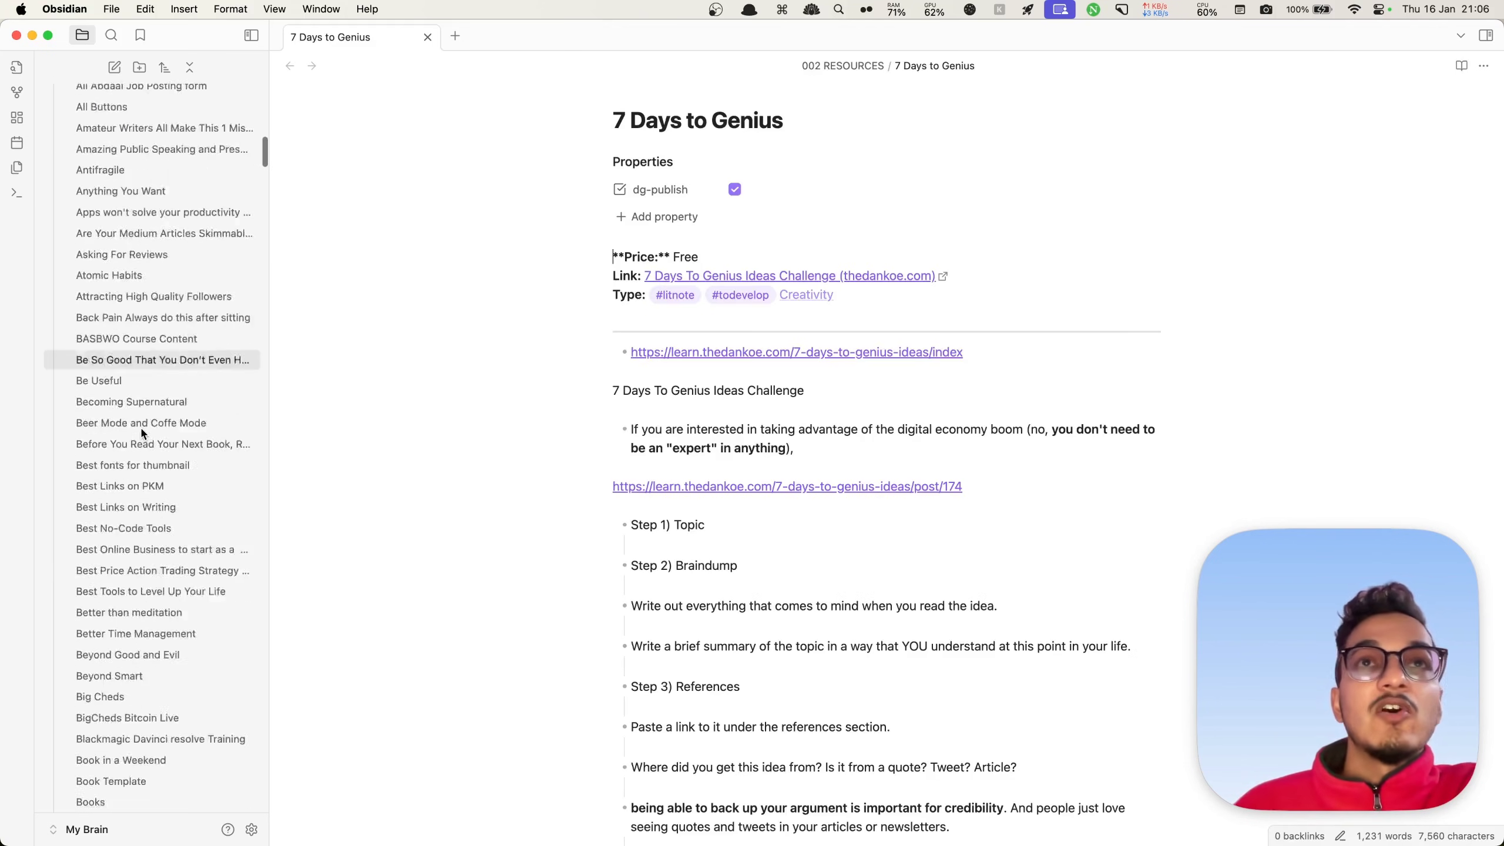
scroll(141, 428, "down", 3)
left_click(141, 427)
scroll(141, 427, "down", 20)
scroll(141, 427, "up", 20)
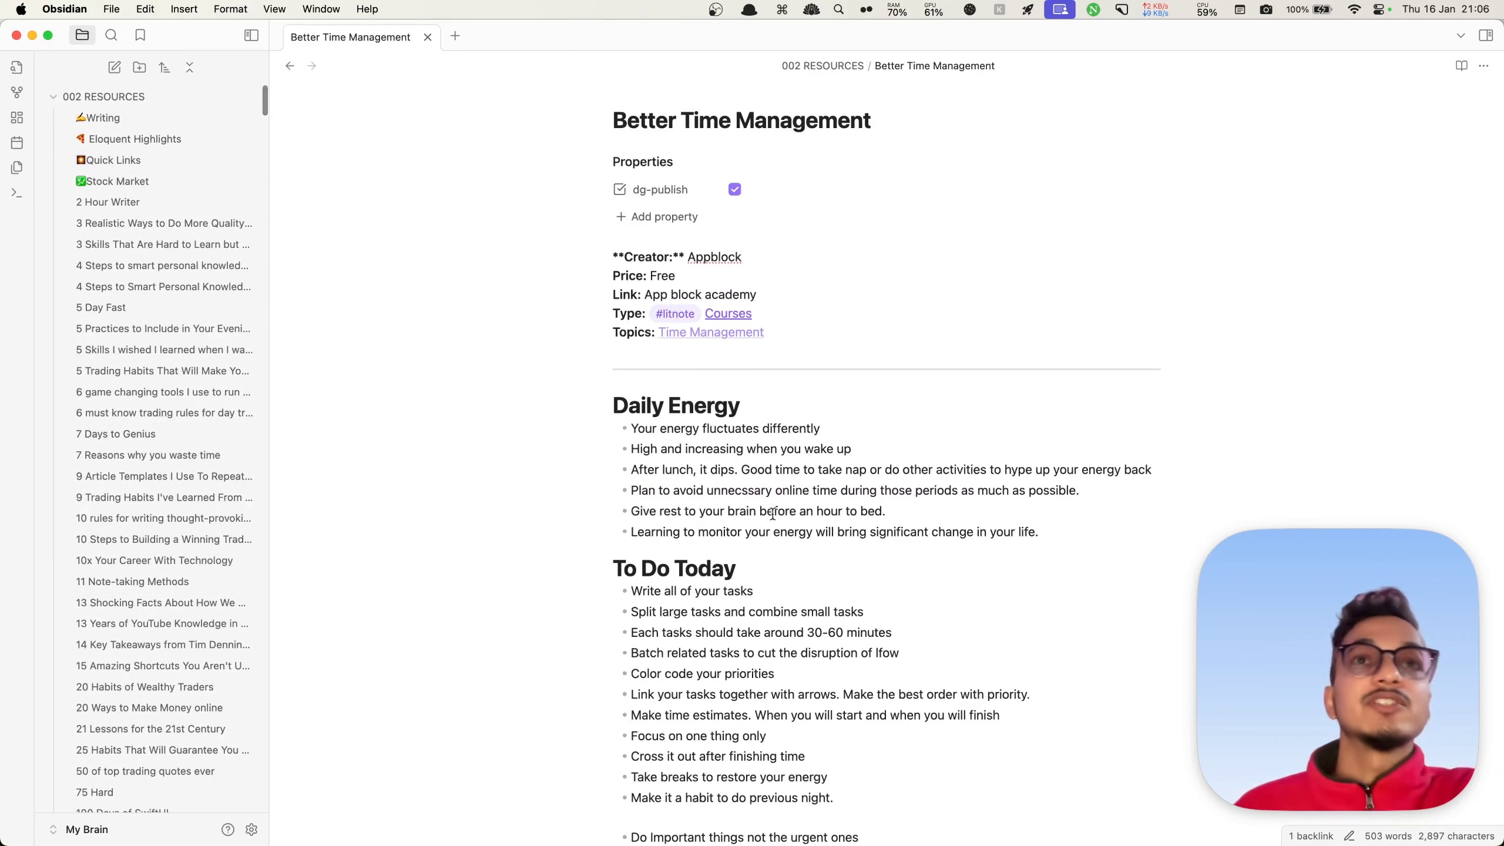
key("super+w")
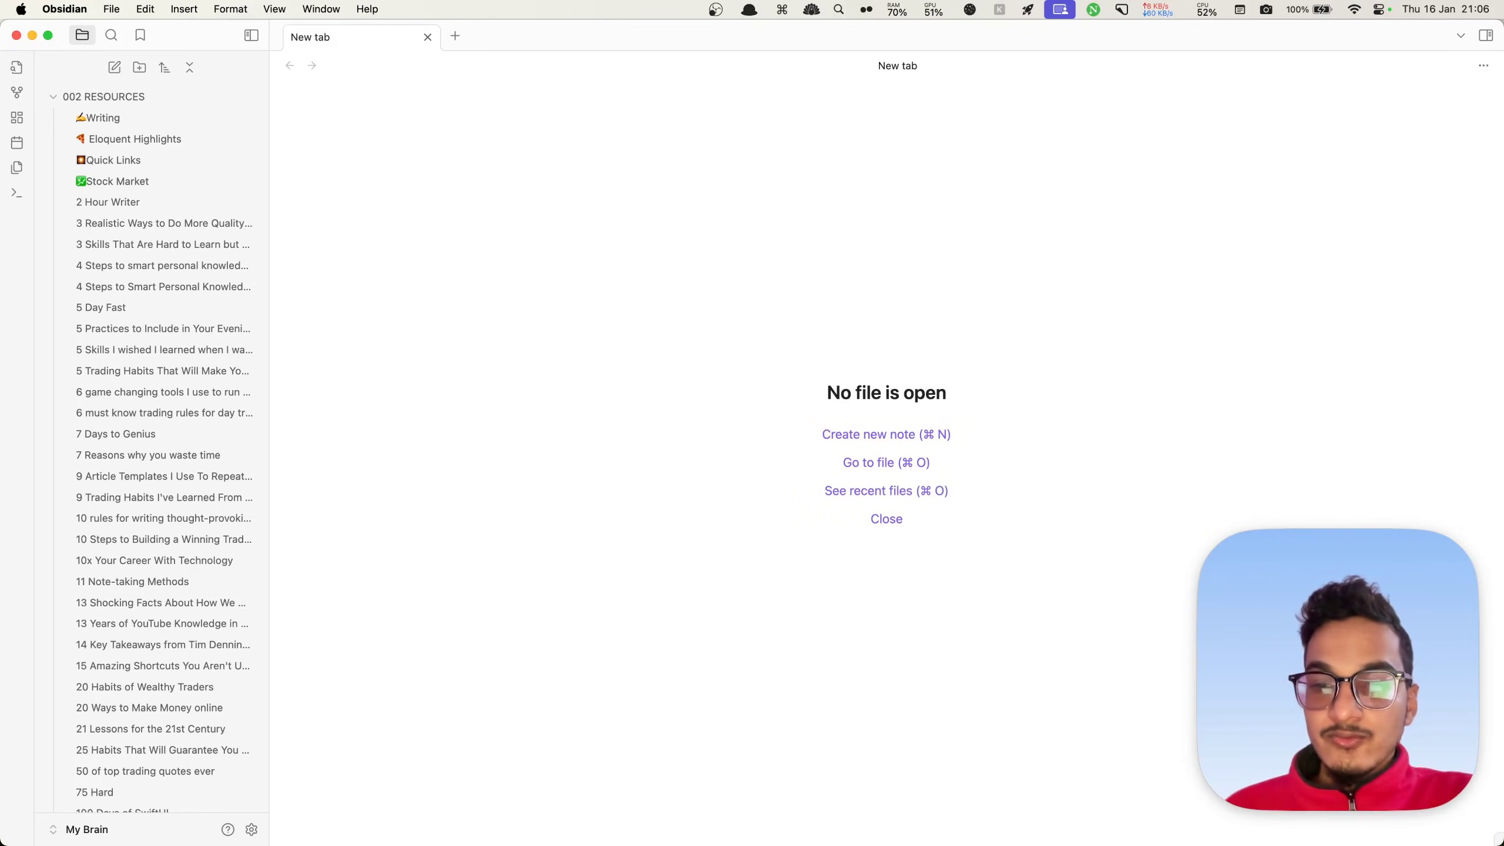
Switch to the mirrored iPhone, leave Settings and launch Obsidian from the App Library
key("super+Tab")
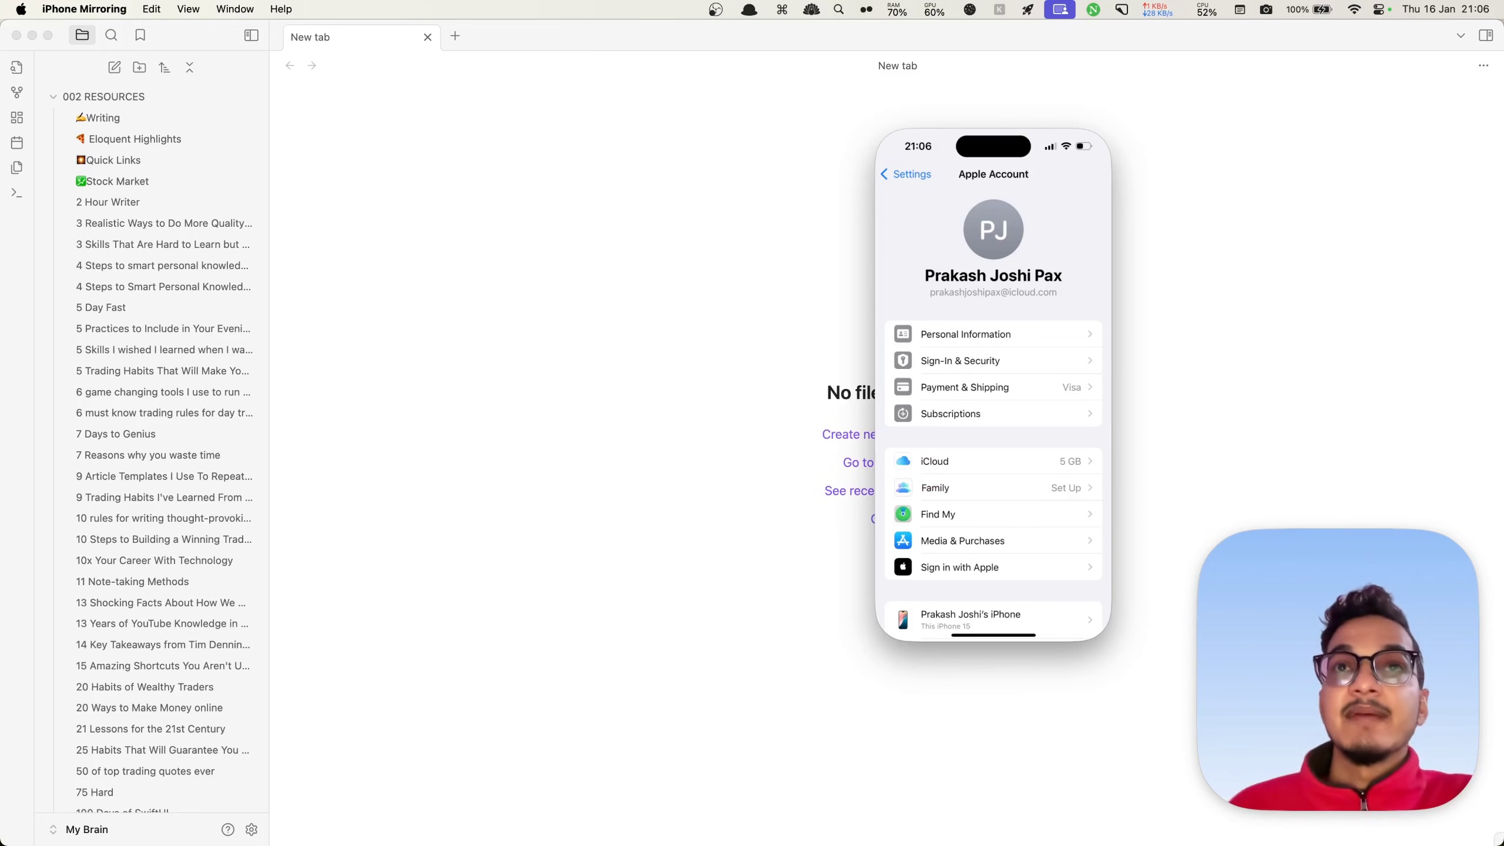
left_click(1005, 636)
scroll(1027, 359, "right", 5)
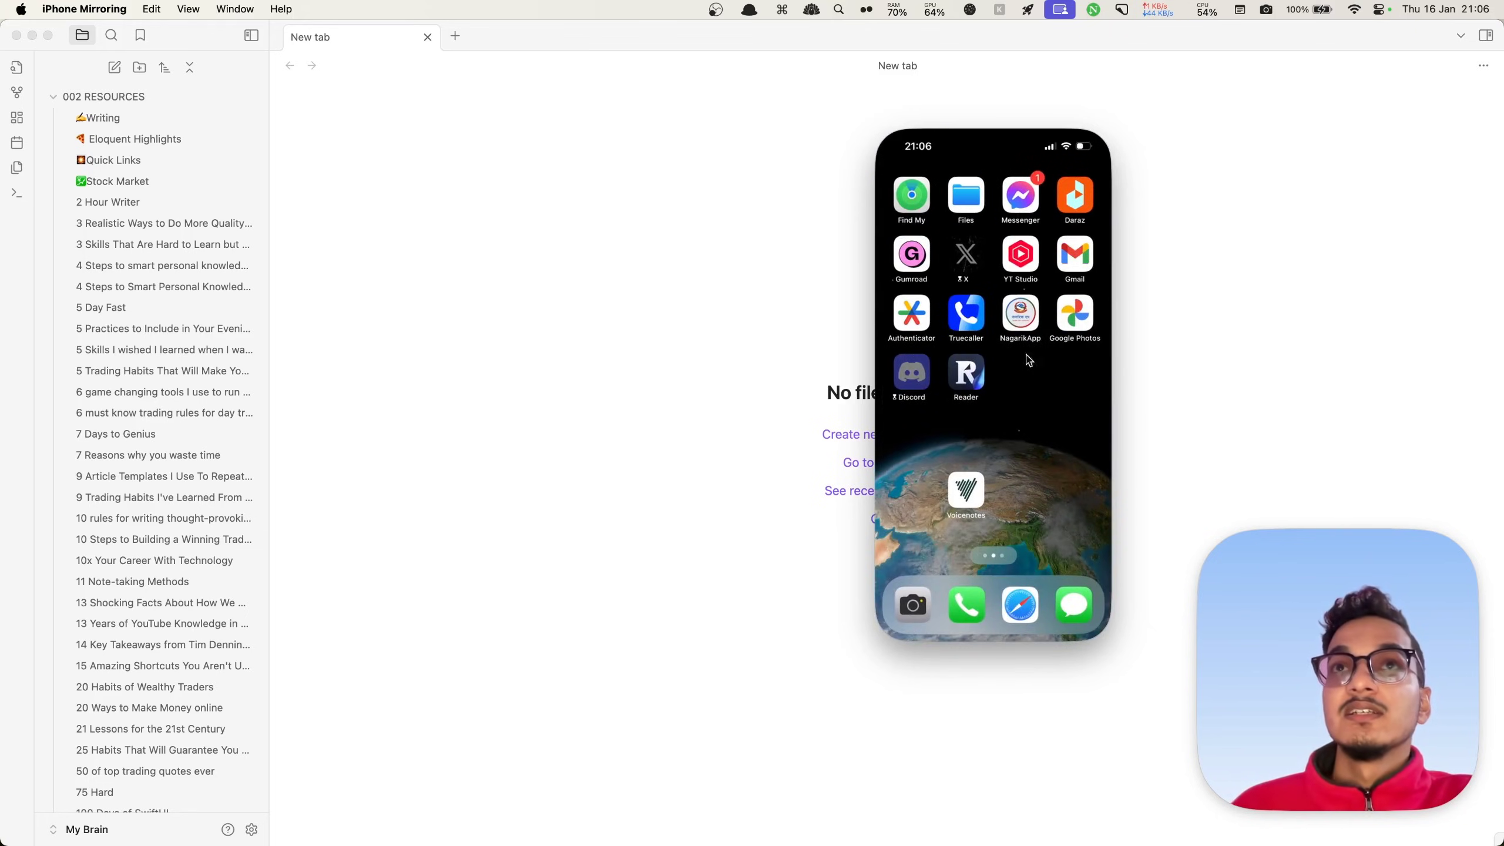
scroll(1006, 407, "right", 5)
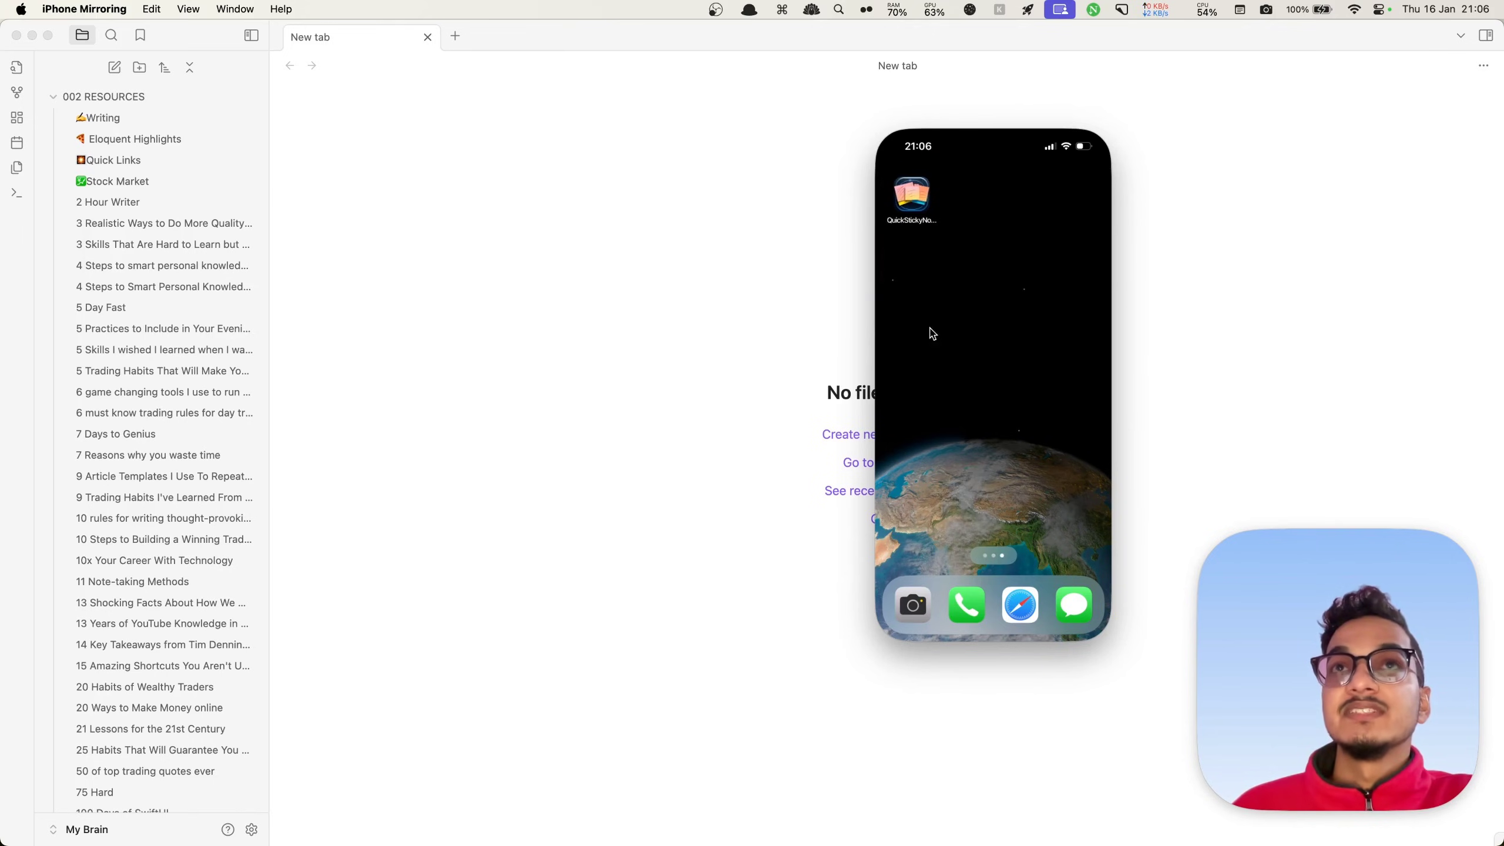
scroll(1042, 408, "left", 5)
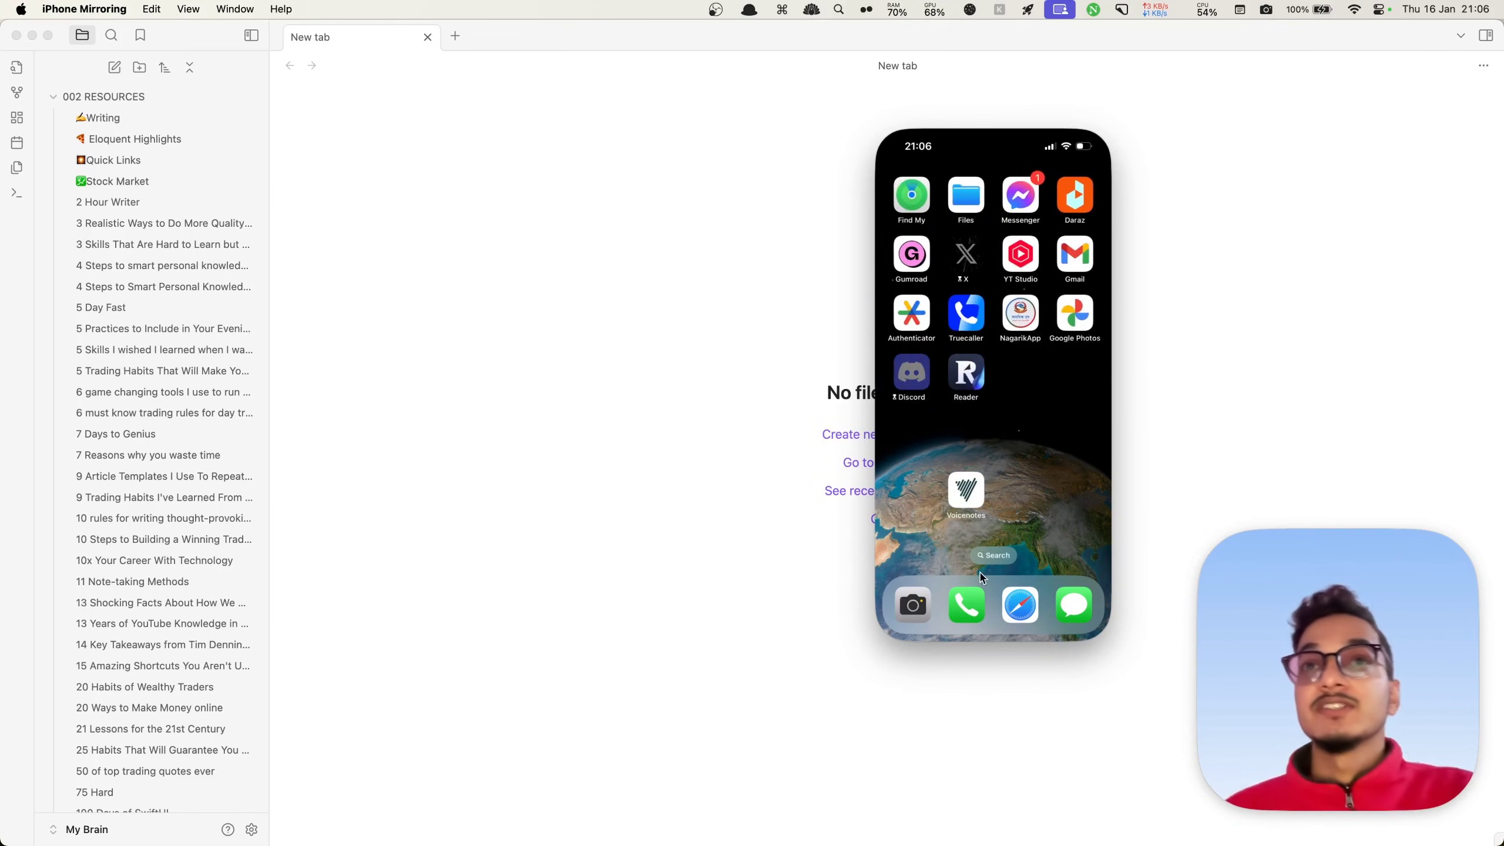
scroll(993, 548, "up", 2)
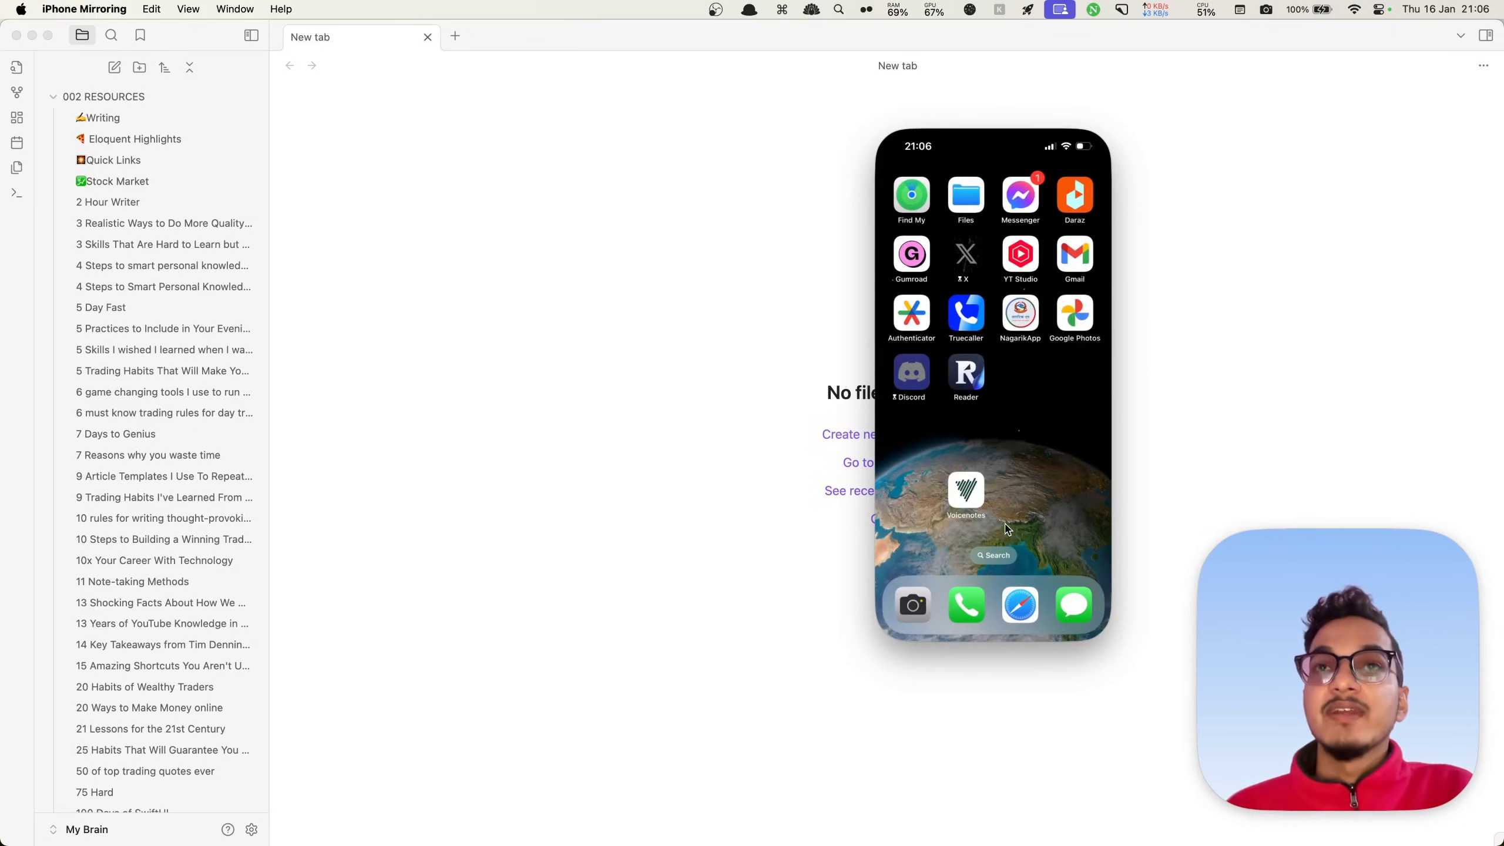
left_click(999, 557)
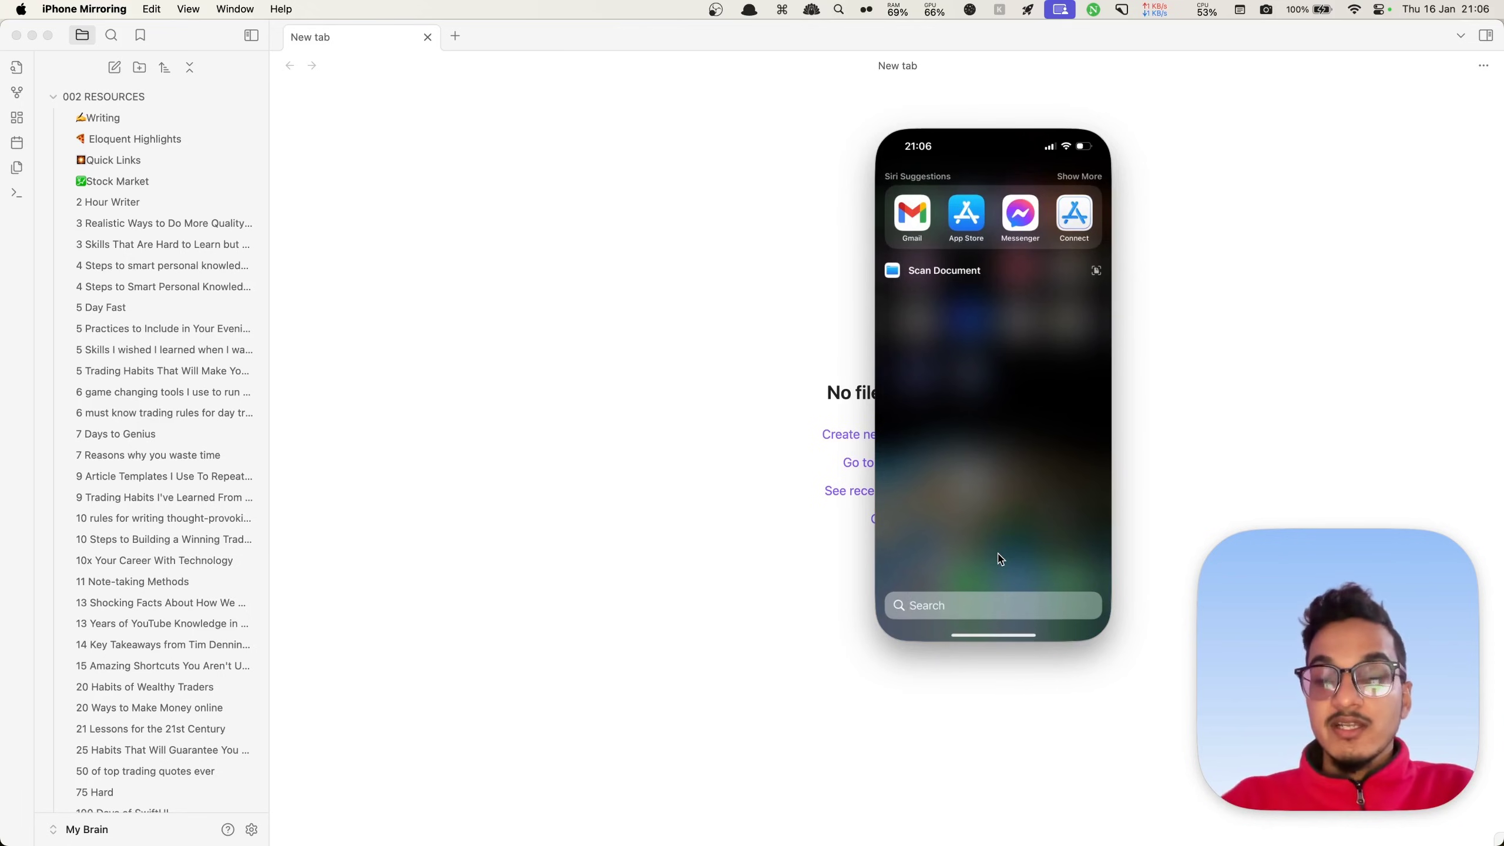
left_click(1000, 557)
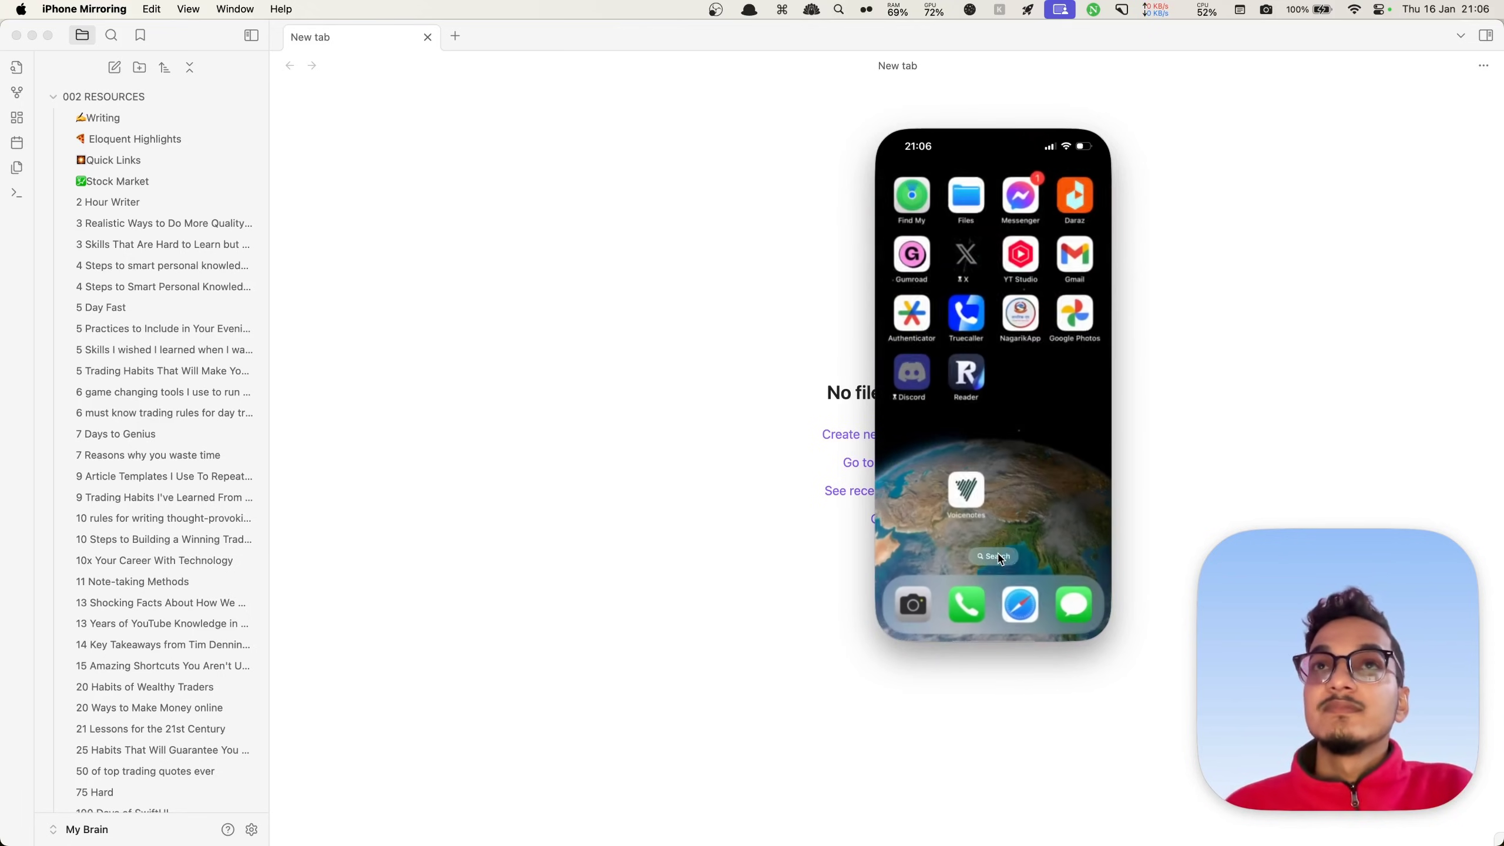
scroll(1036, 492, "right", 3)
scroll(923, 320, "right", 3)
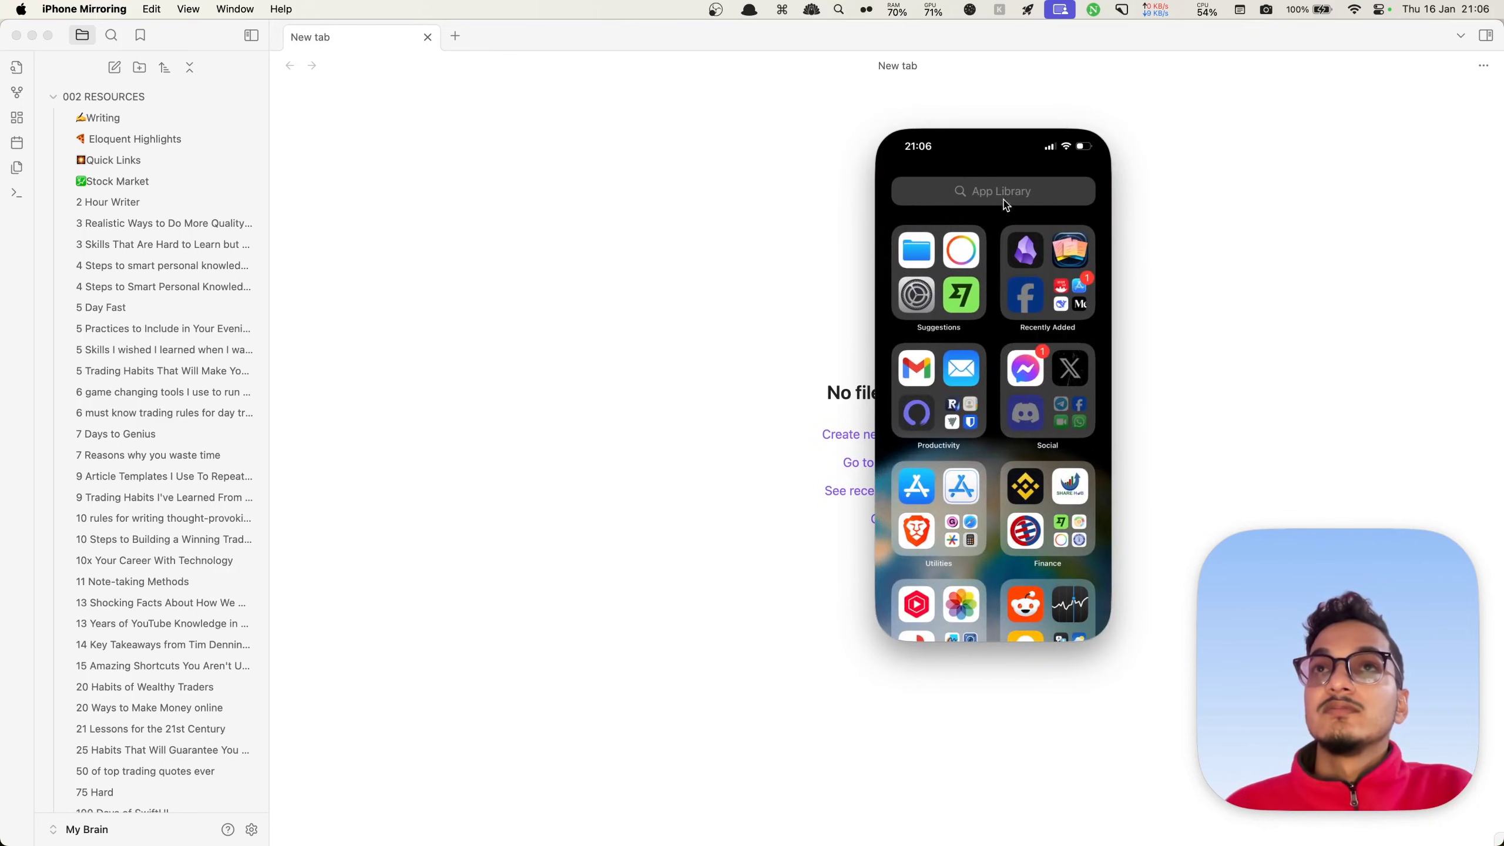
left_click(1027, 250)
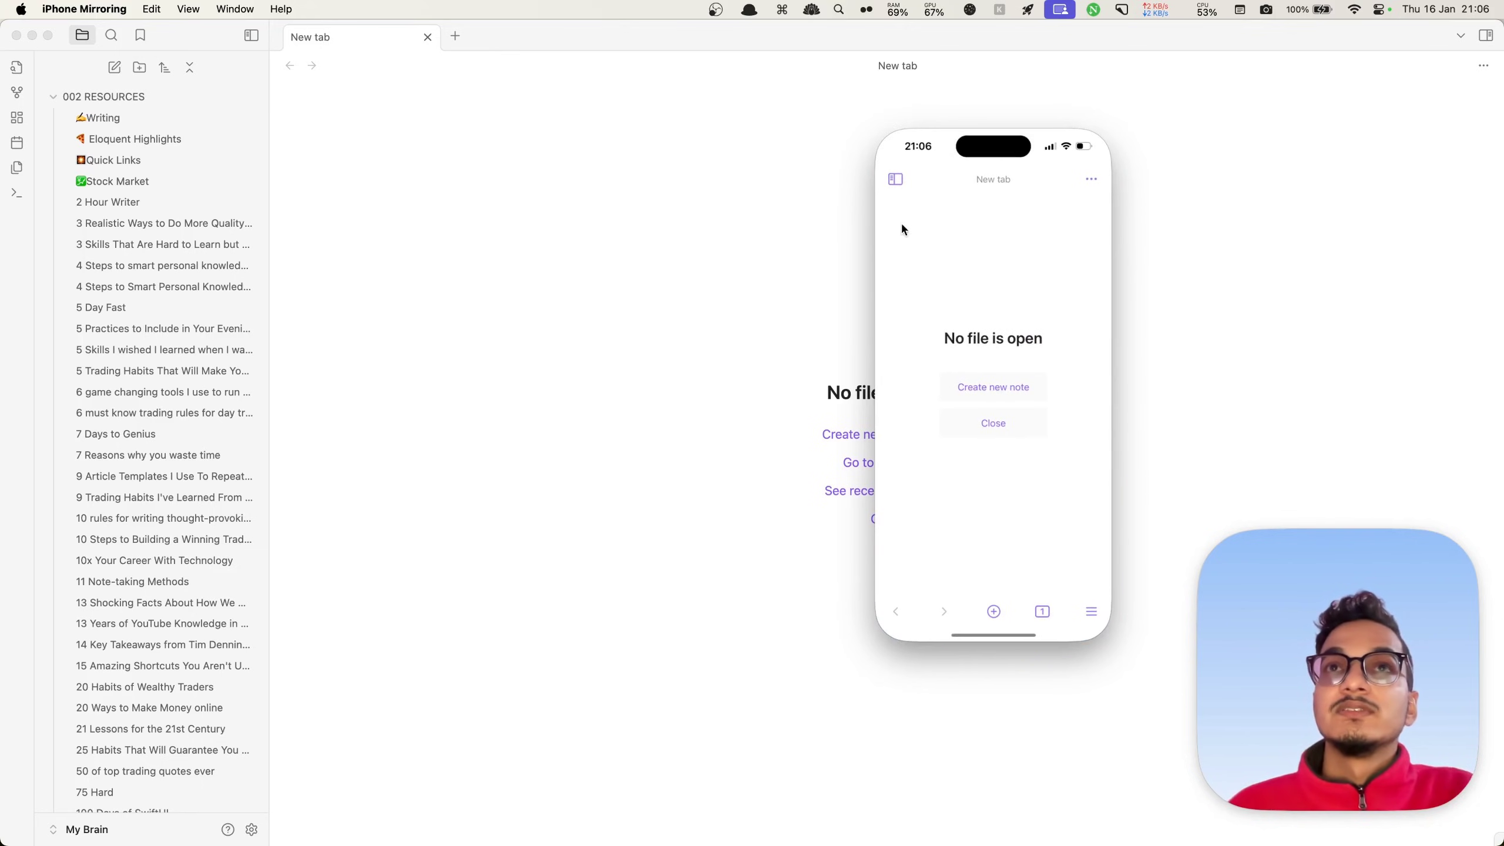
Expand 002 RESOURCES in the iPhone vault and view the note A Highly Effective Method for Publishing 1–3 Articles A day
left_click(897, 178)
left_click(894, 252)
left_click(955, 351)
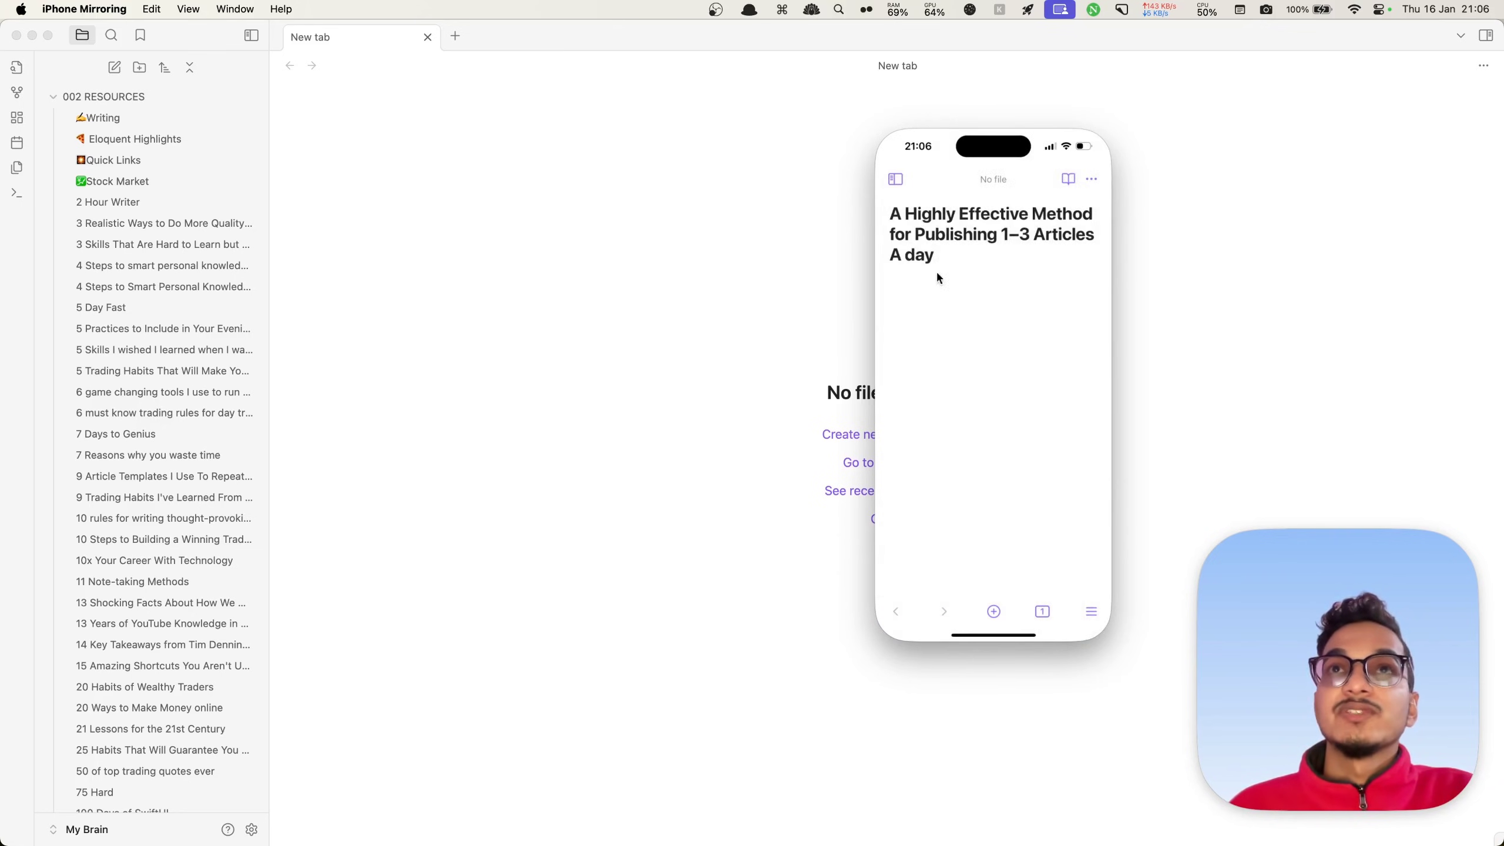
left_click(897, 178)
left_click(969, 418)
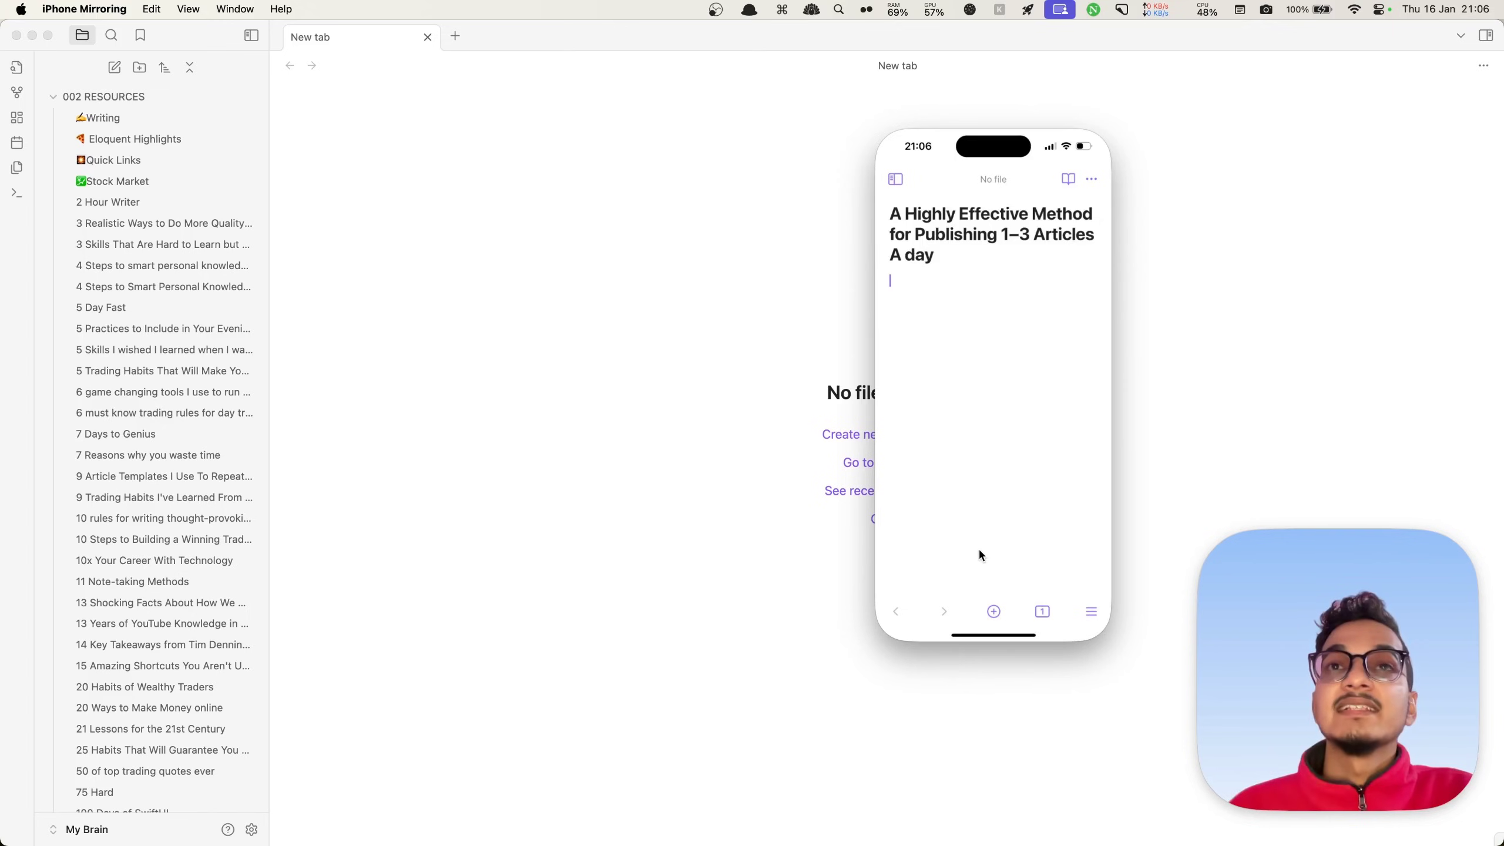
left_click(896, 179)
left_click(941, 437)
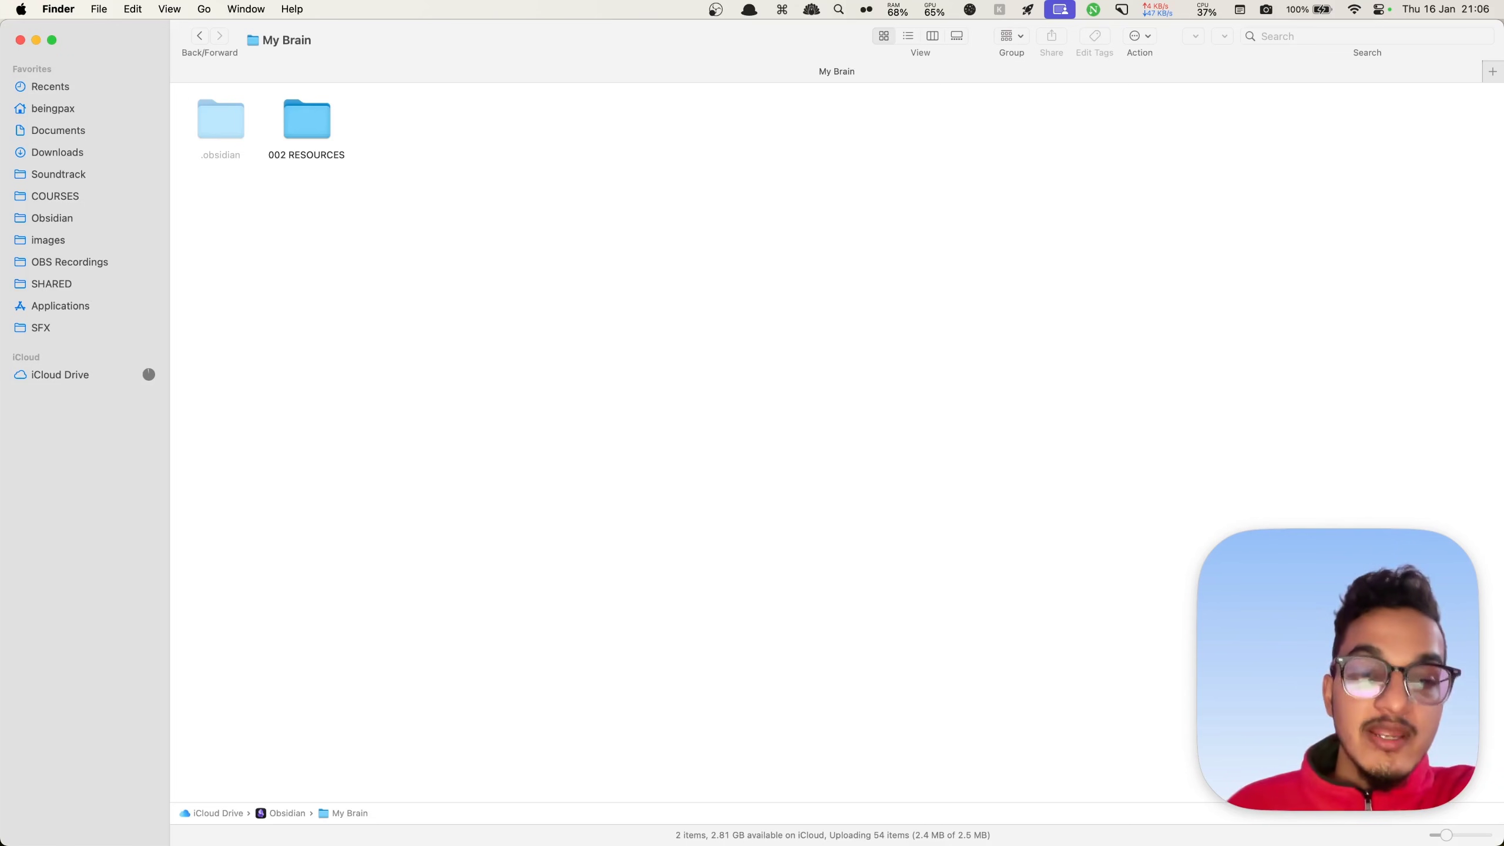
Switch to Finder, examine the 002 RESOURCES files and iCloud Drive's transfer progress, then return to the Obsidian folder
double_click(306, 121)
left_click(149, 374)
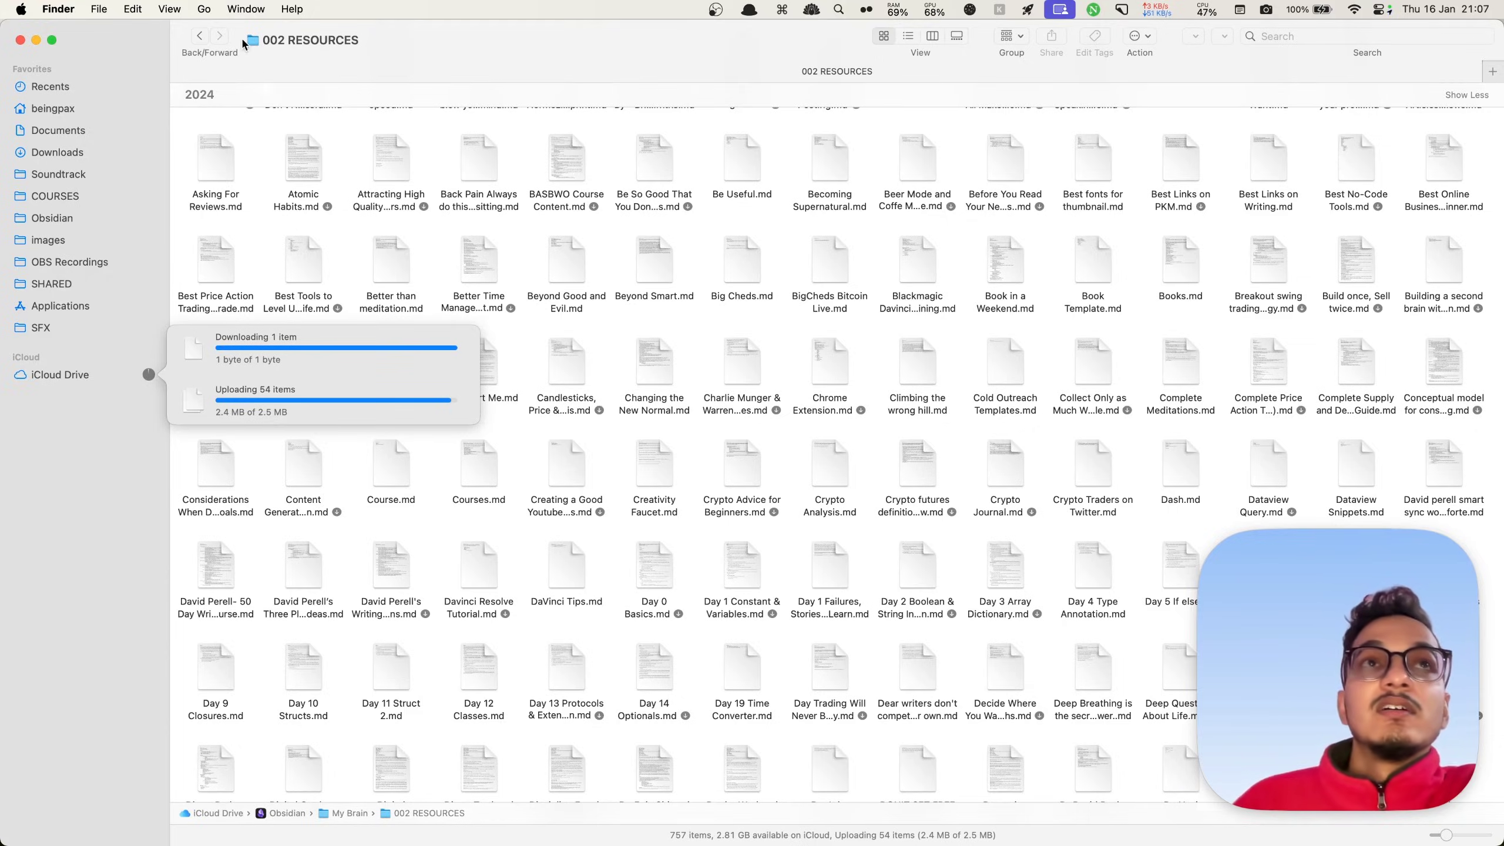
left_click(200, 36)
left_click(199, 36)
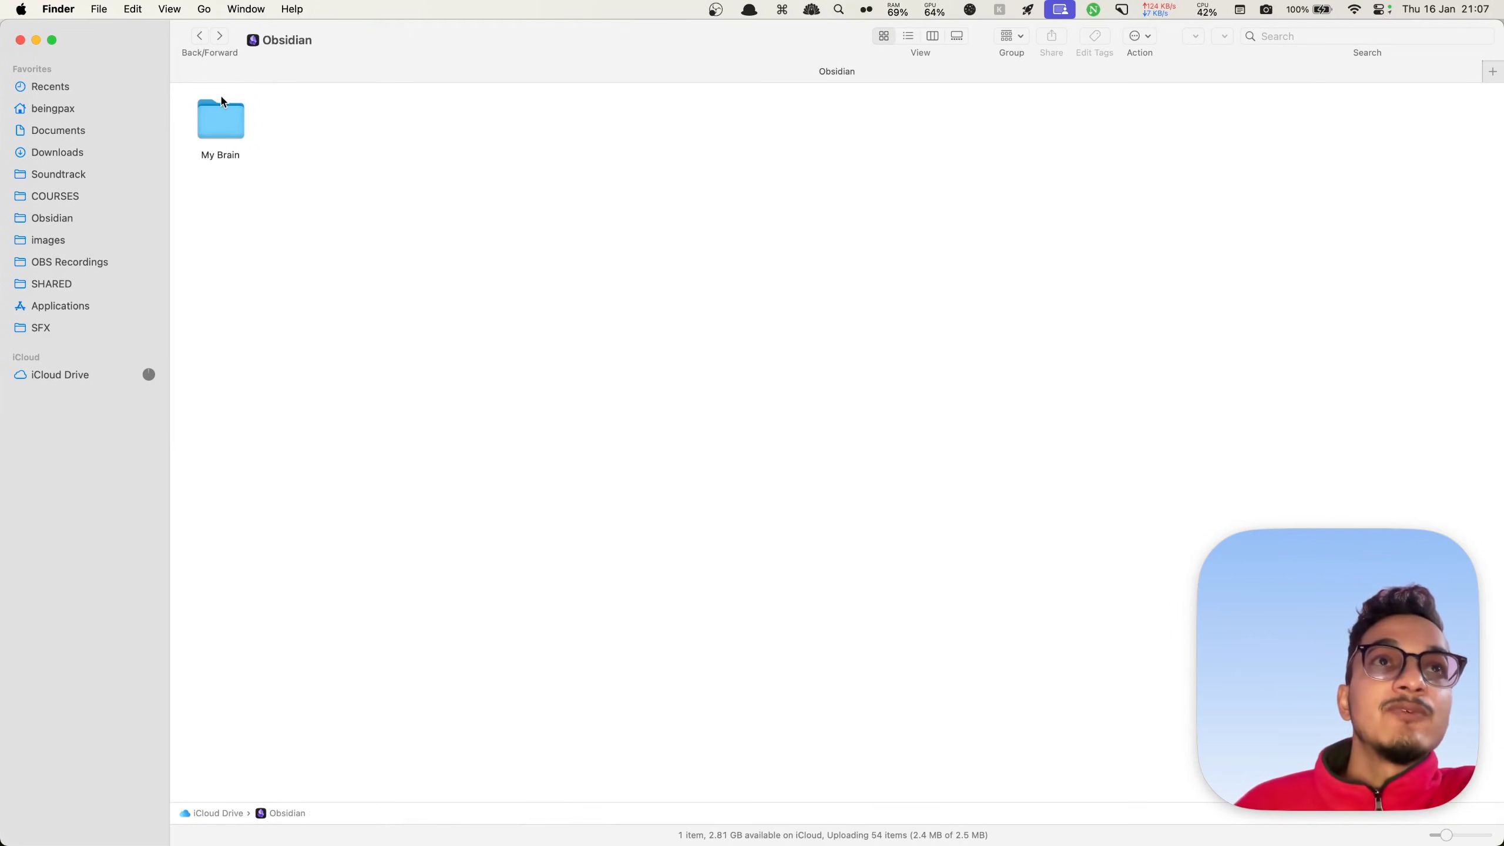
Check the Keep Downloaded option of the Obsidian folder in iCloud Drive and look at the iCloud transfer progress again
left_click(205, 43)
left_click(215, 127)
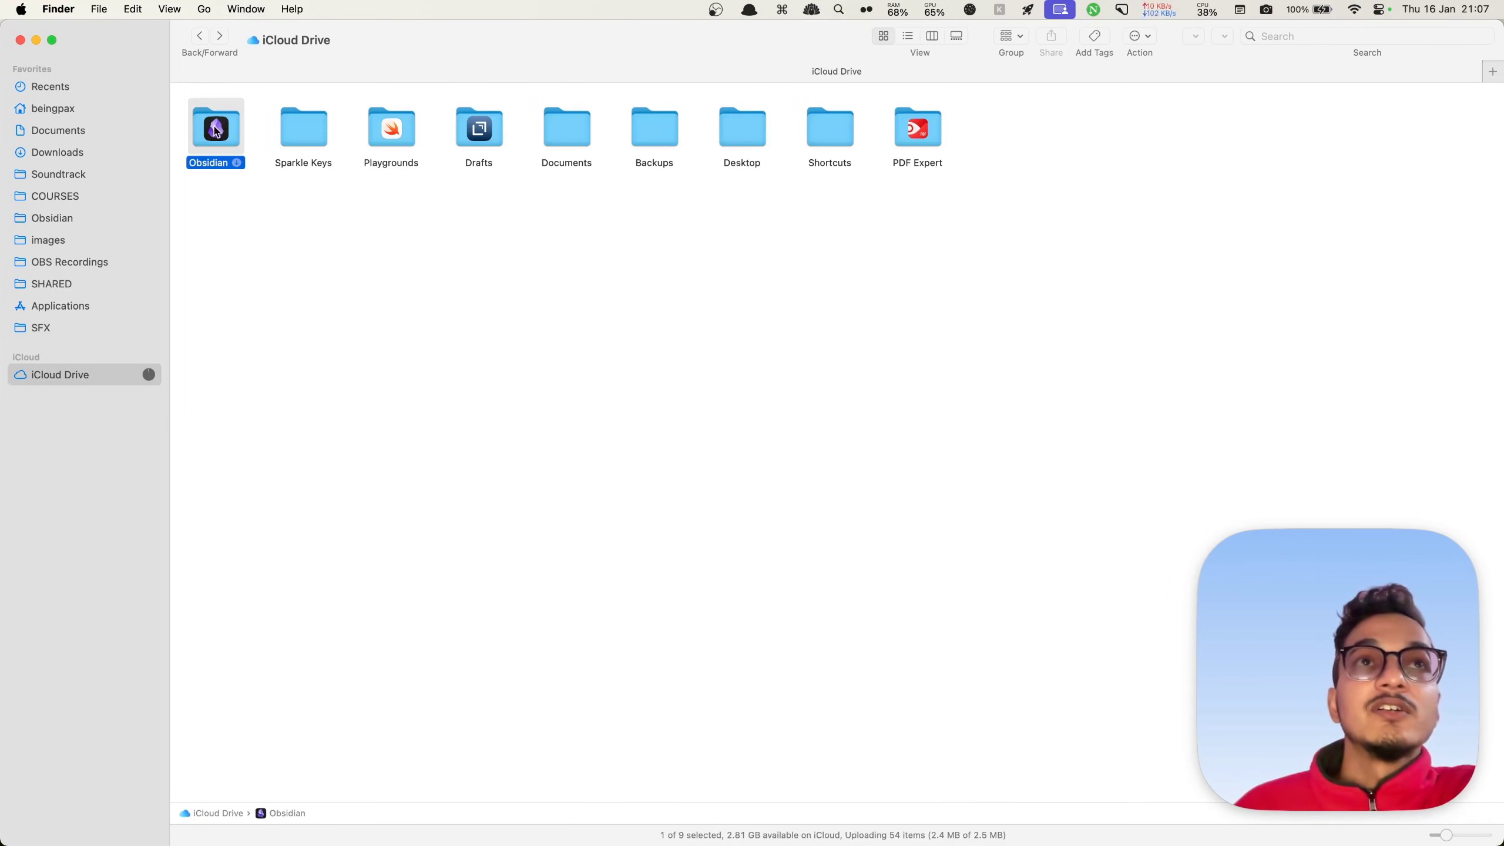
right_click(217, 134)
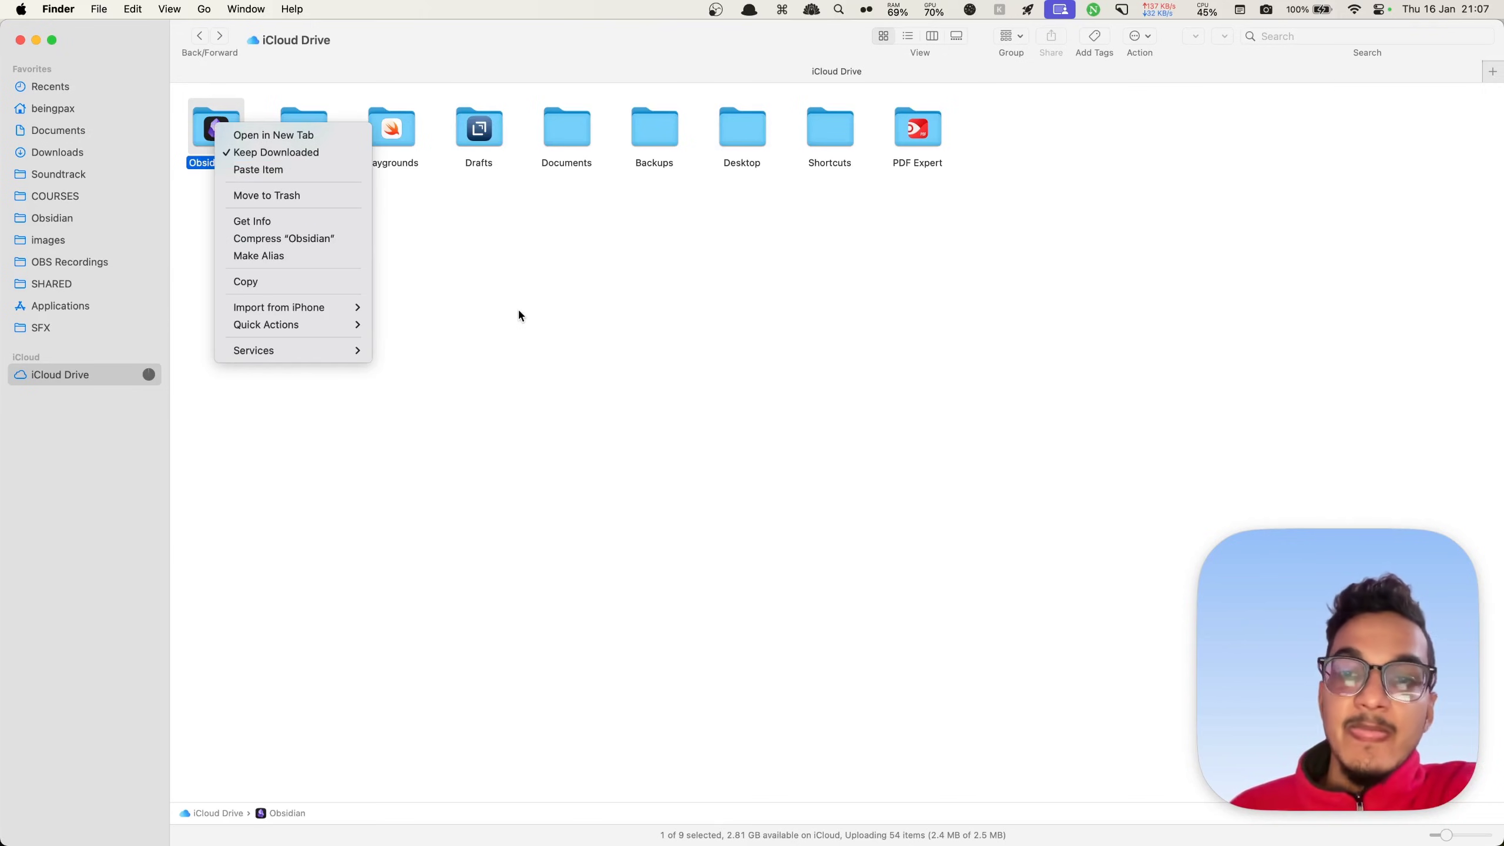
key("Escape")
left_click(148, 375)
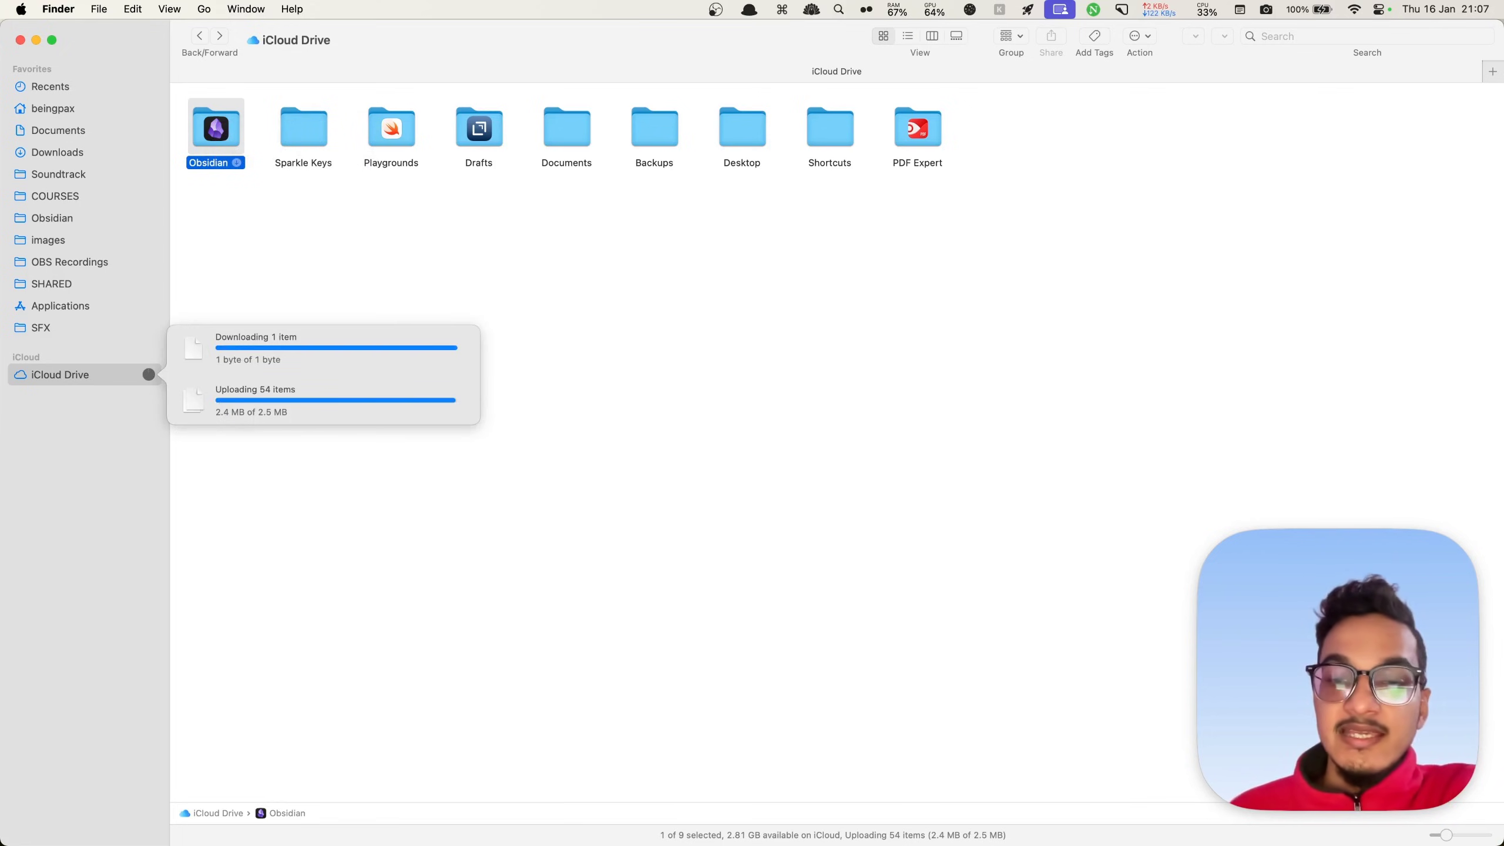
Switch to the mirrored iPhone, leave Obsidian, launch Quick Sticky Notes and sort its notes by Created
key("super+Tab")
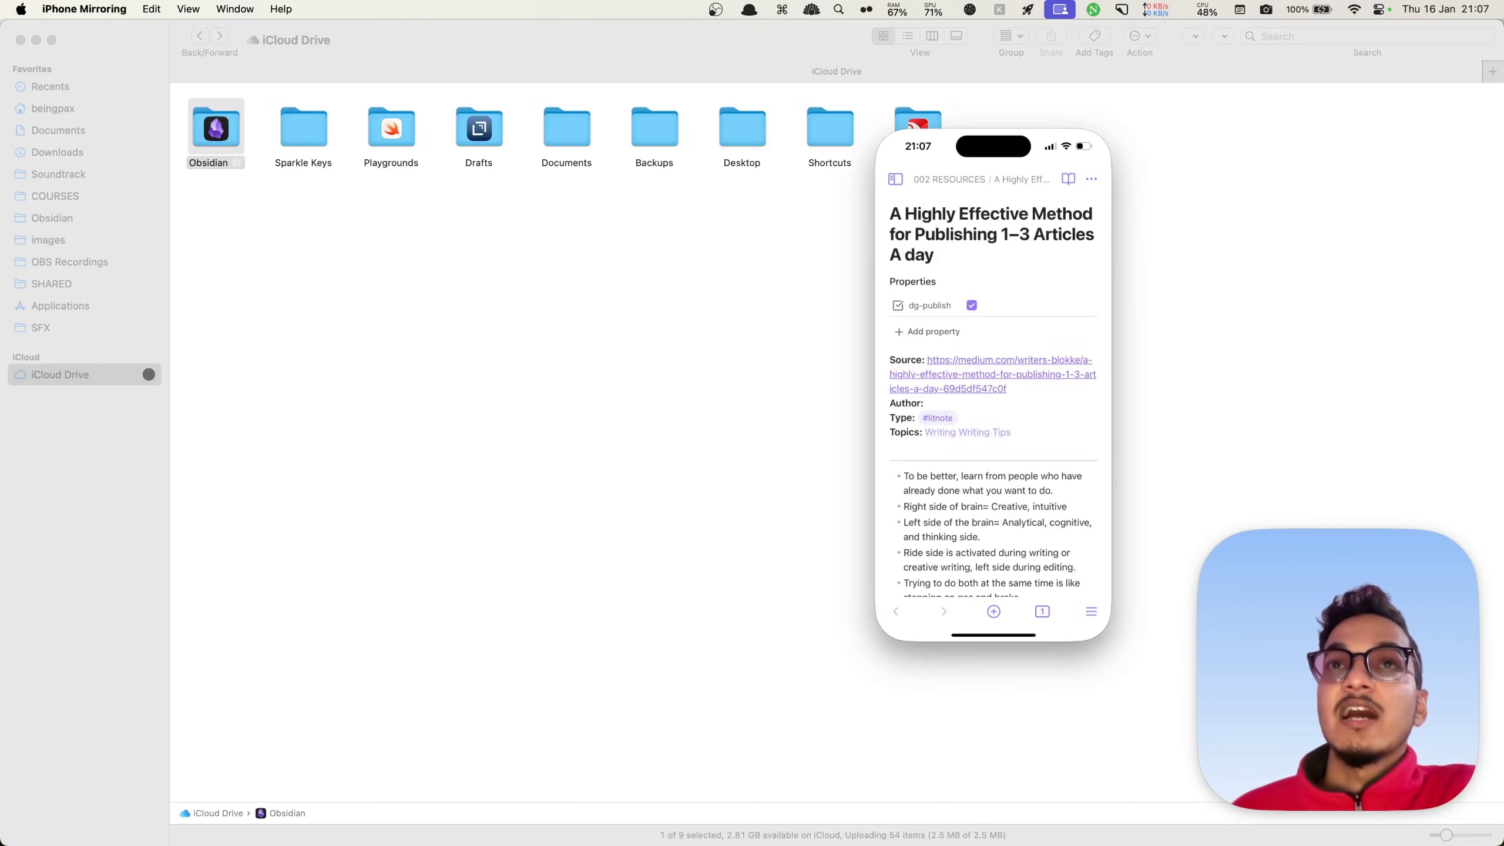
left_click(994, 635)
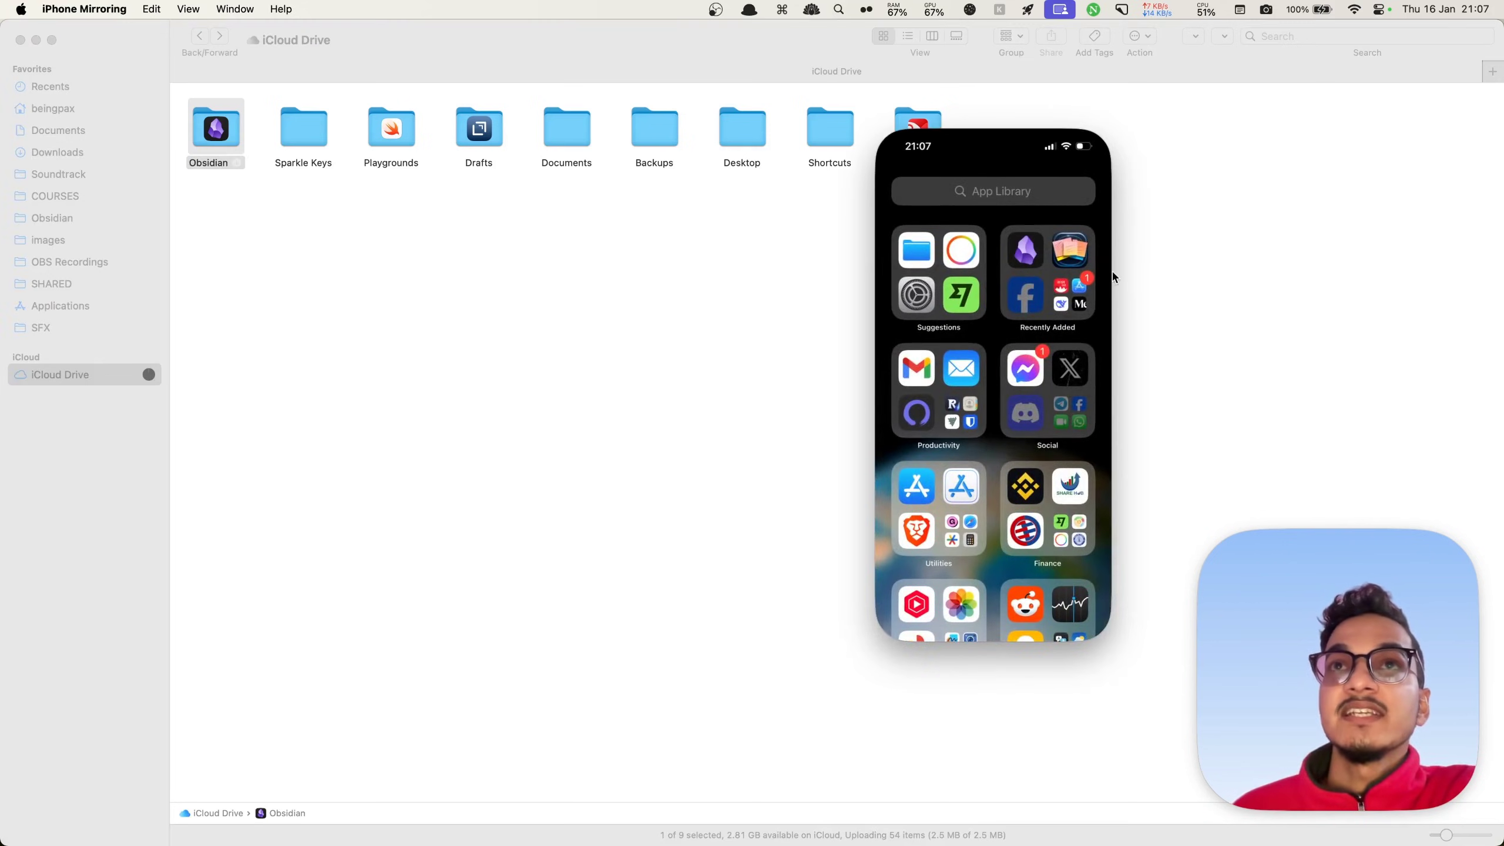
left_click(1082, 241)
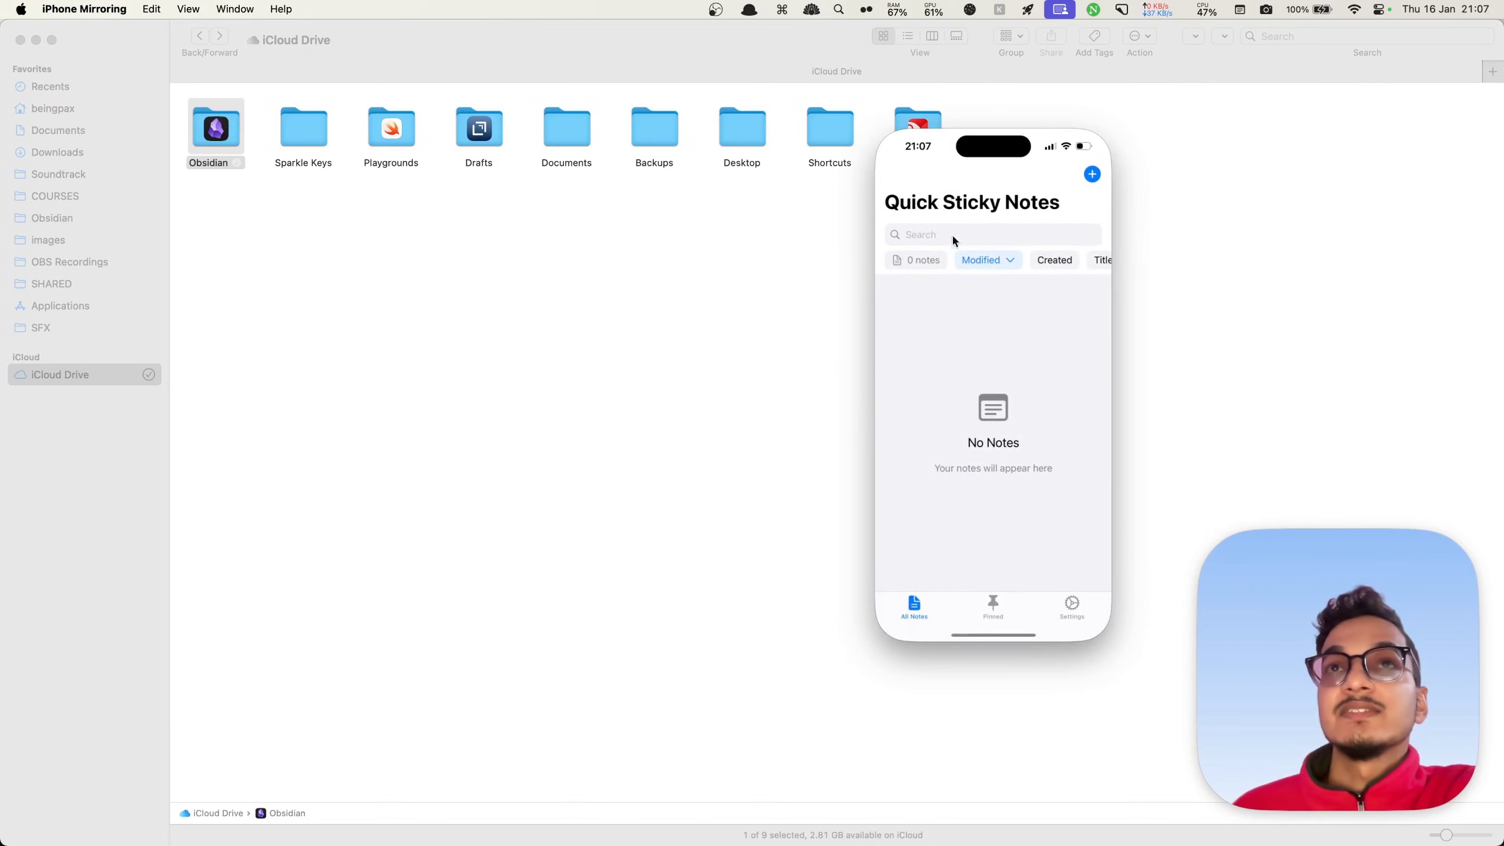
left_click(1054, 260)
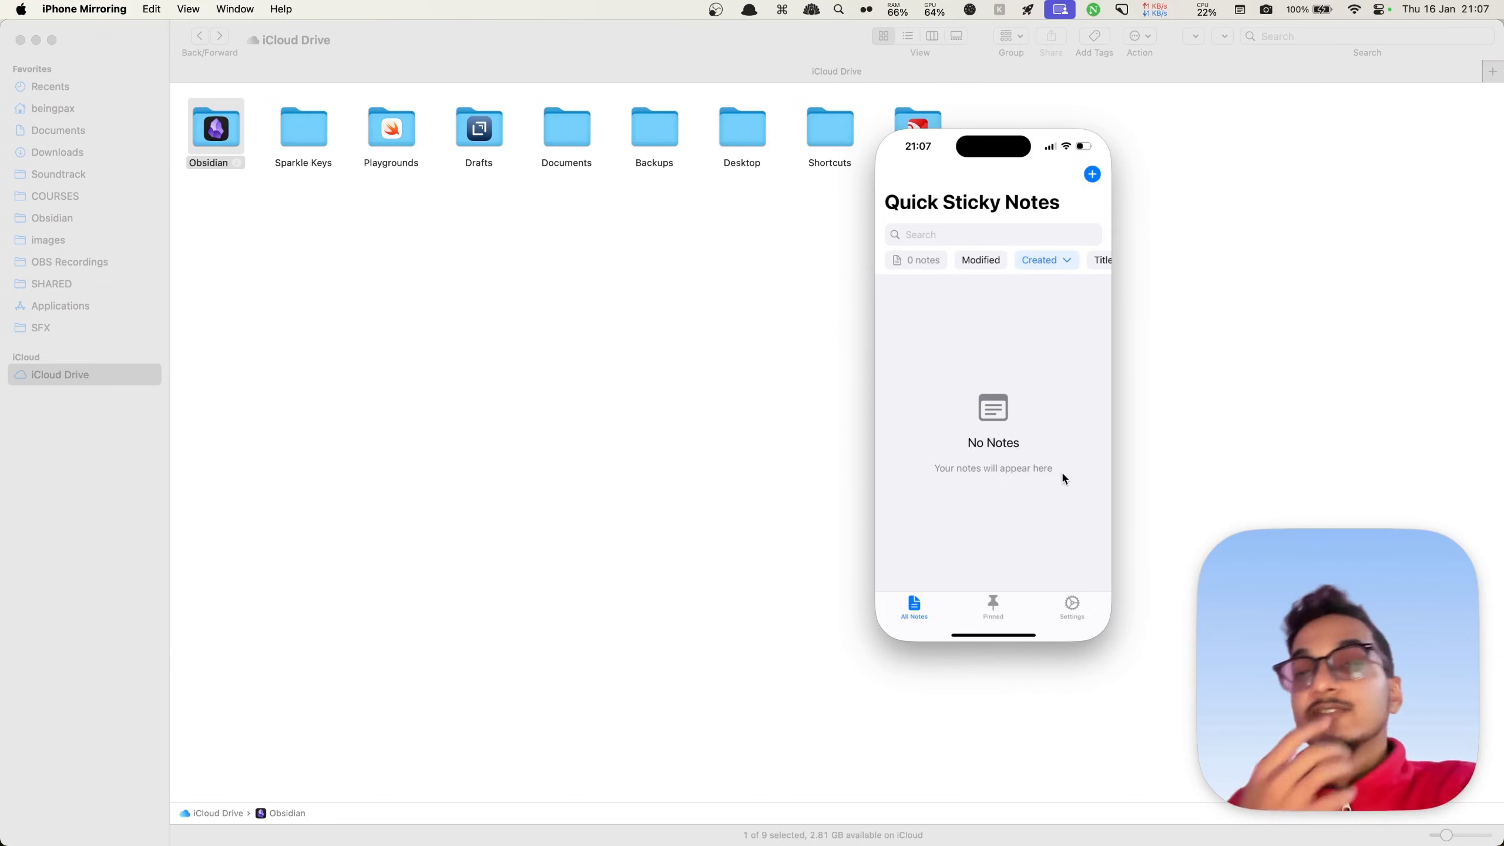
Switch to Quick Sticky Notes on the Mac and set its notes directory to the My Brain vault in iCloud Drive's Obsidian folder
key("super+Tab")
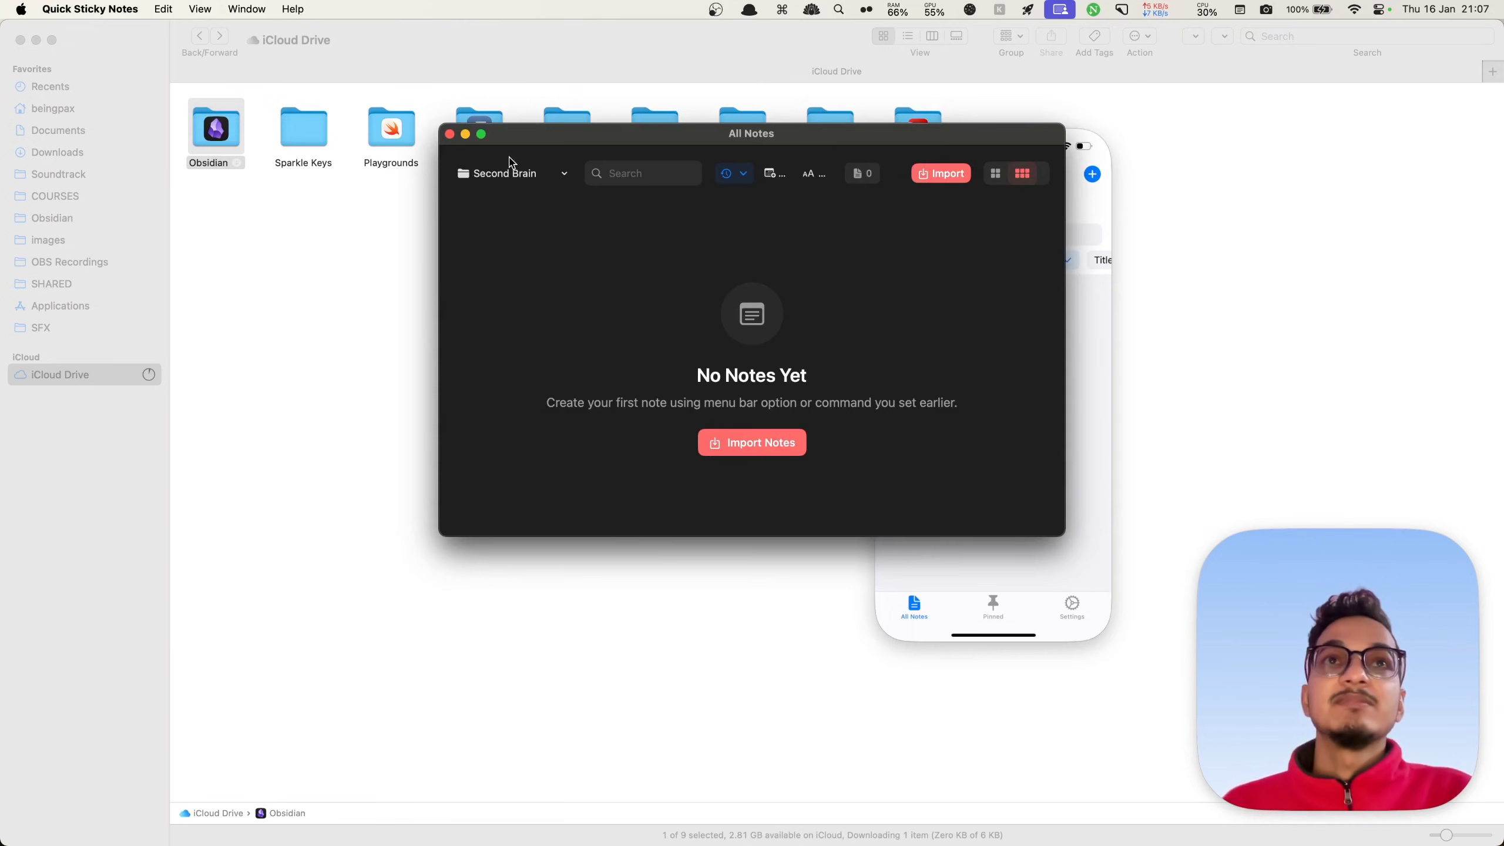
left_click(510, 173)
left_click(533, 221)
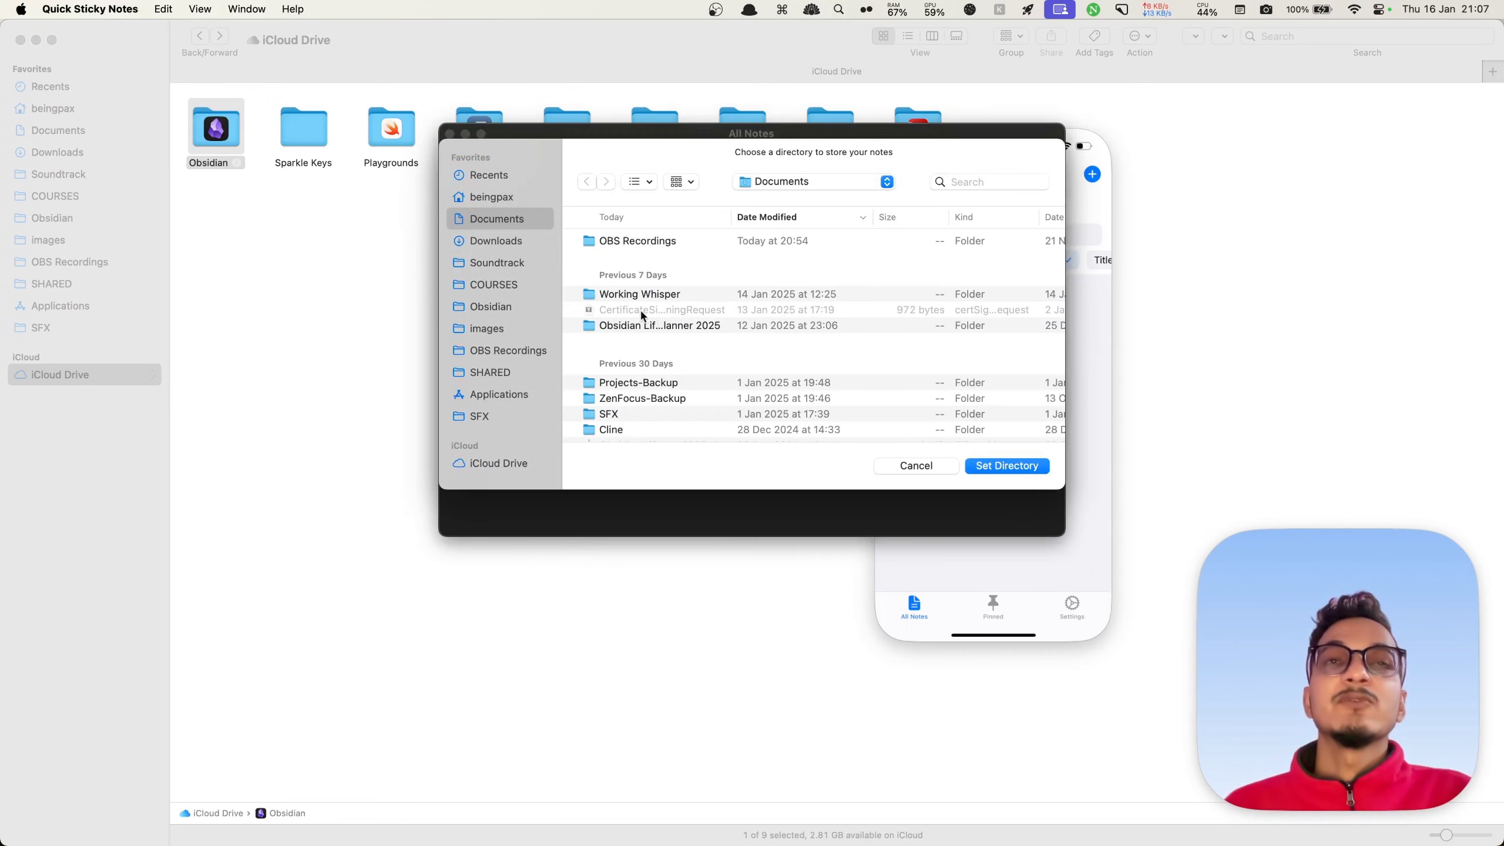
left_click(504, 463)
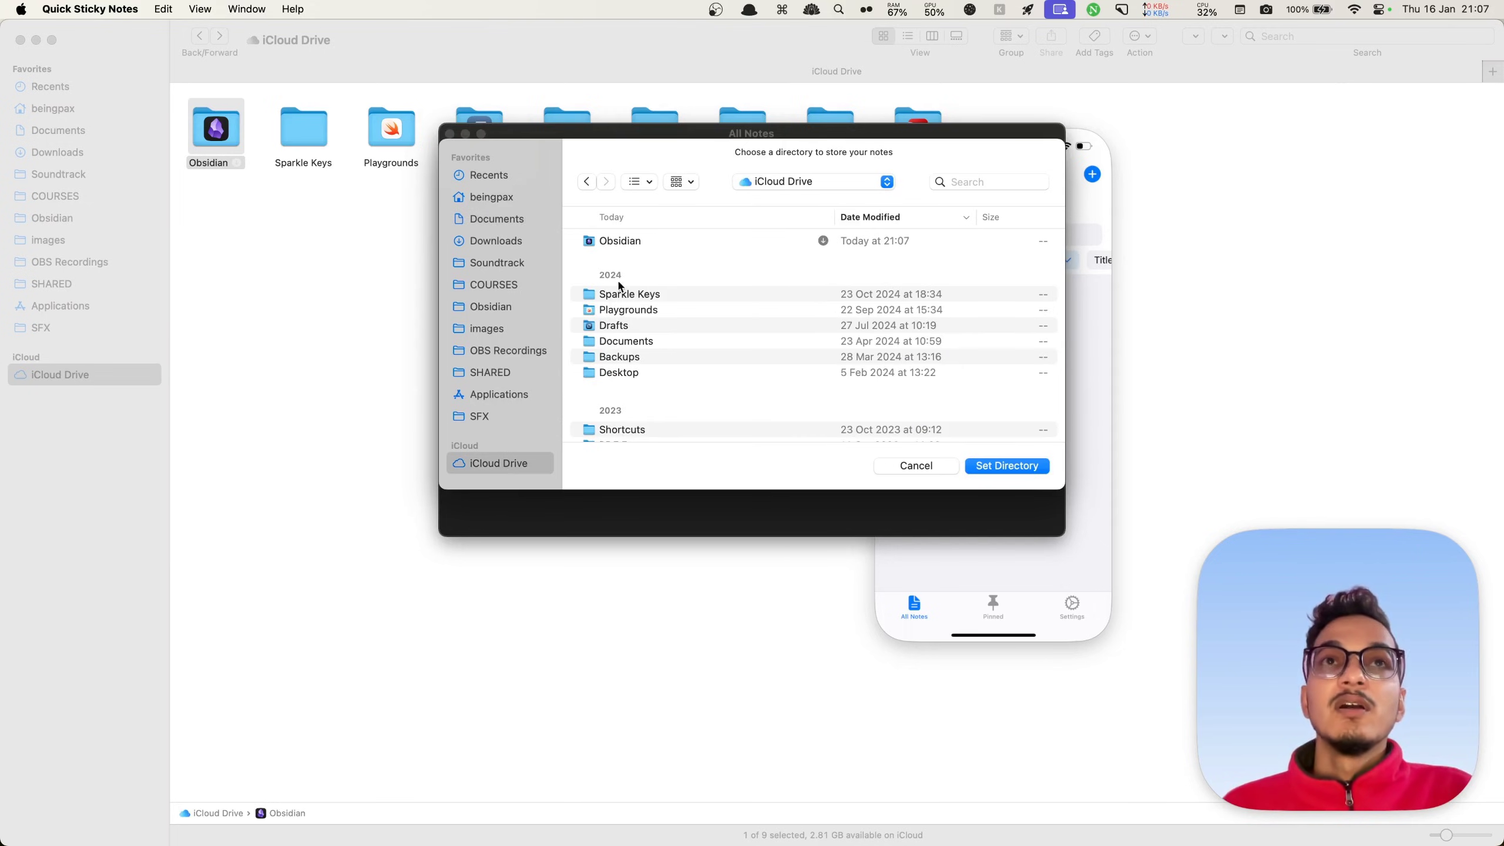
left_click(637, 247)
double_click(638, 247)
double_click(637, 245)
left_click(629, 249)
double_click(628, 249)
left_click(587, 182)
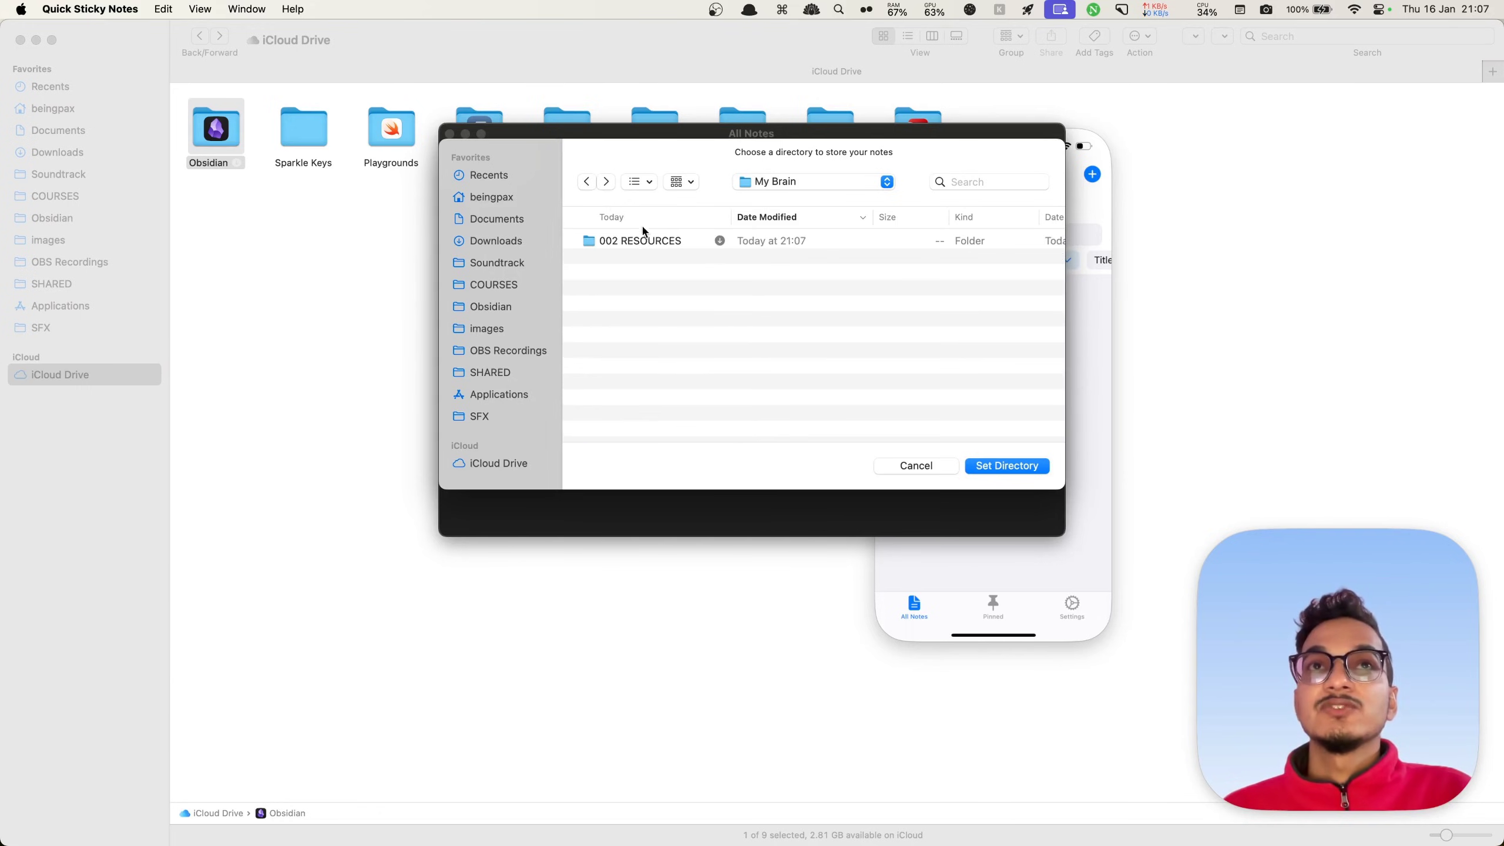
left_click(1006, 465)
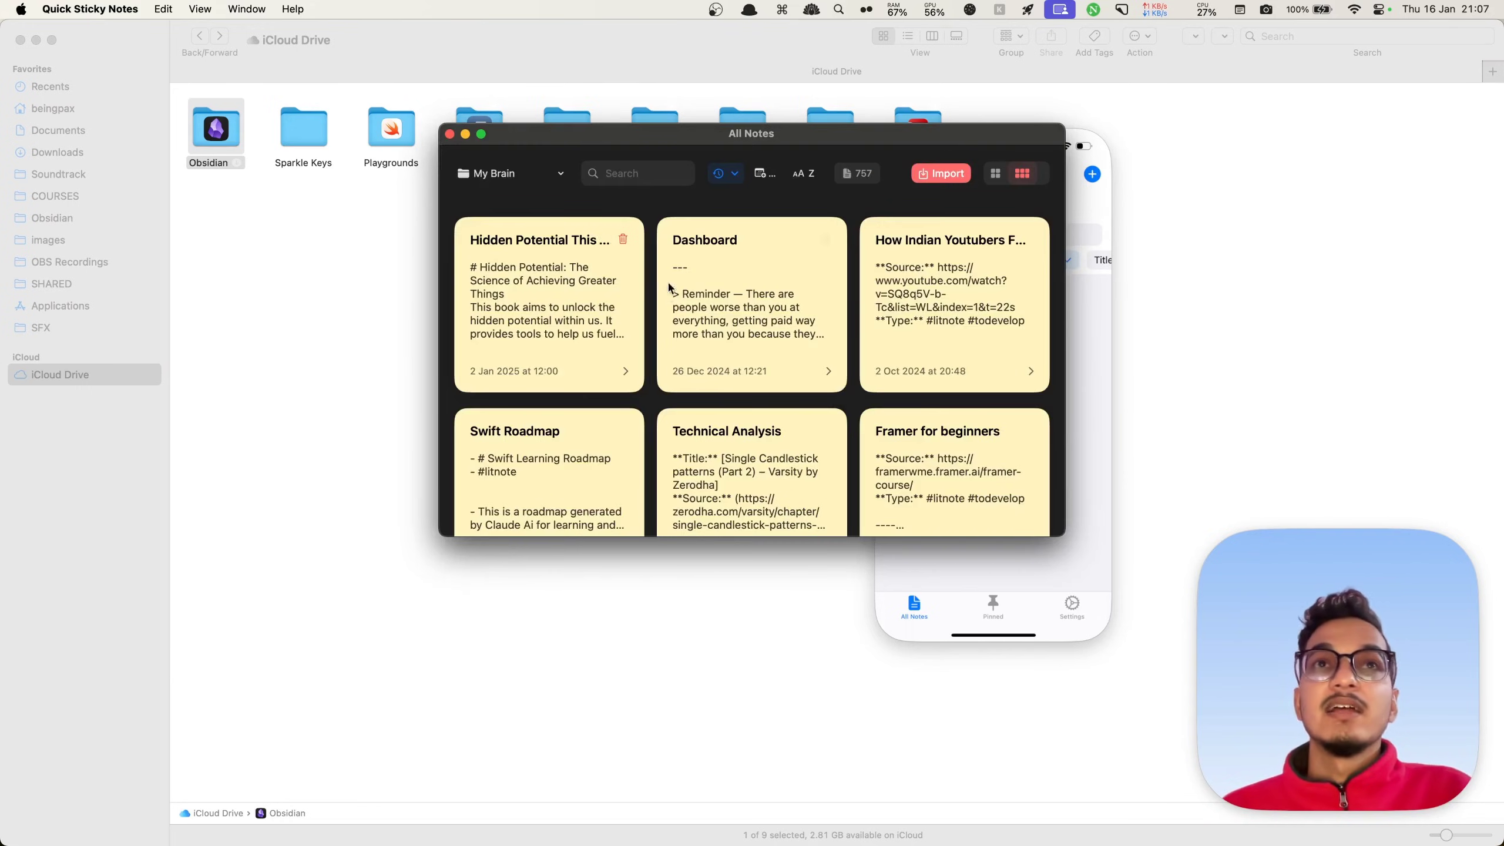
Browse the My Brain notes in the All Notes window, close it and show the Hidden Potential note as a sticky
scroll(519, 365, "down", 15)
scroll(520, 365, "up", 20)
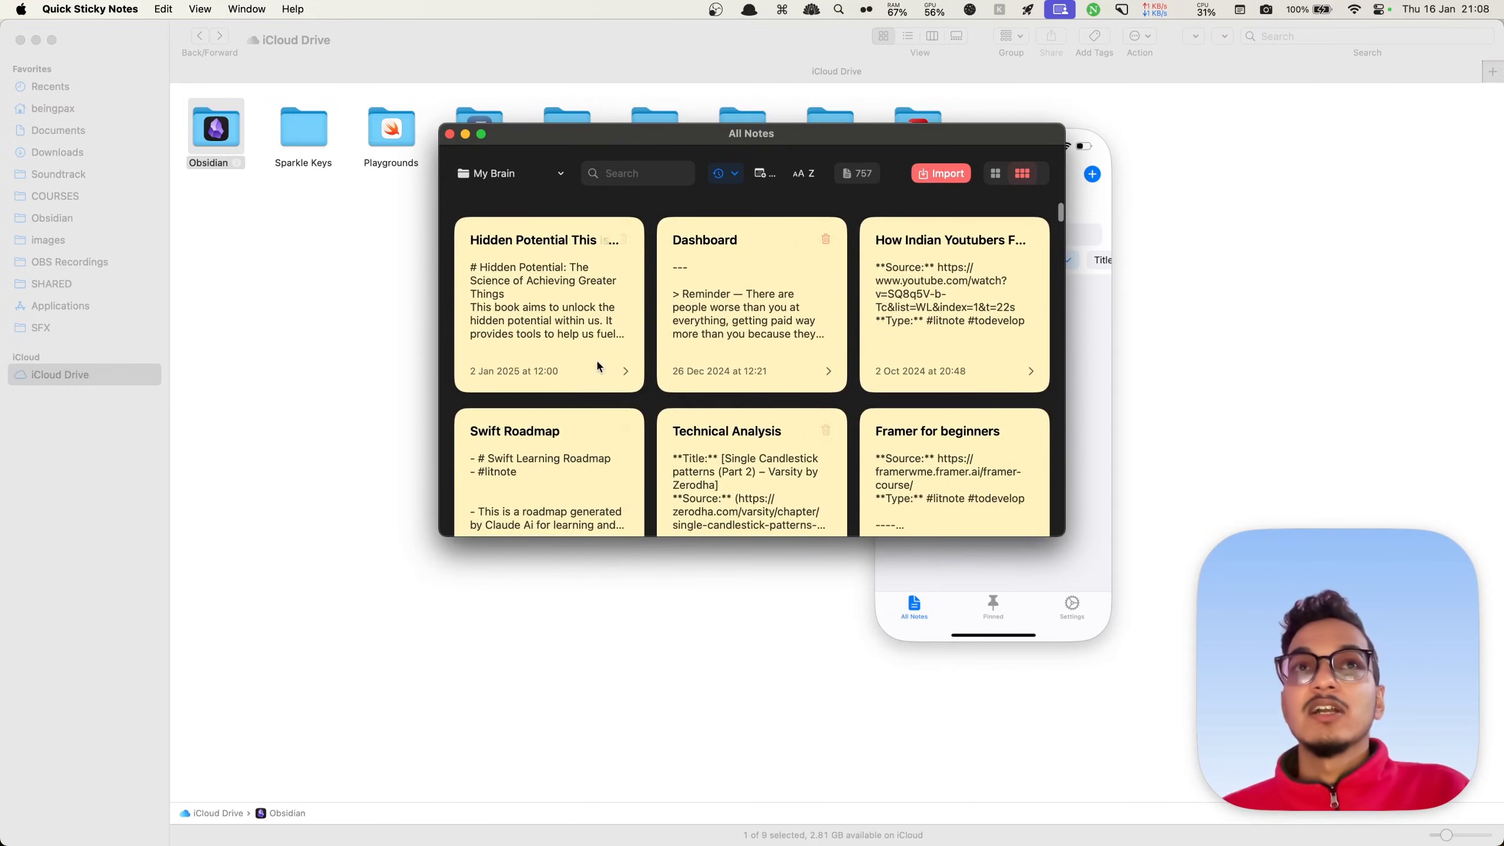
key("super+w")
key("super+shift+n")
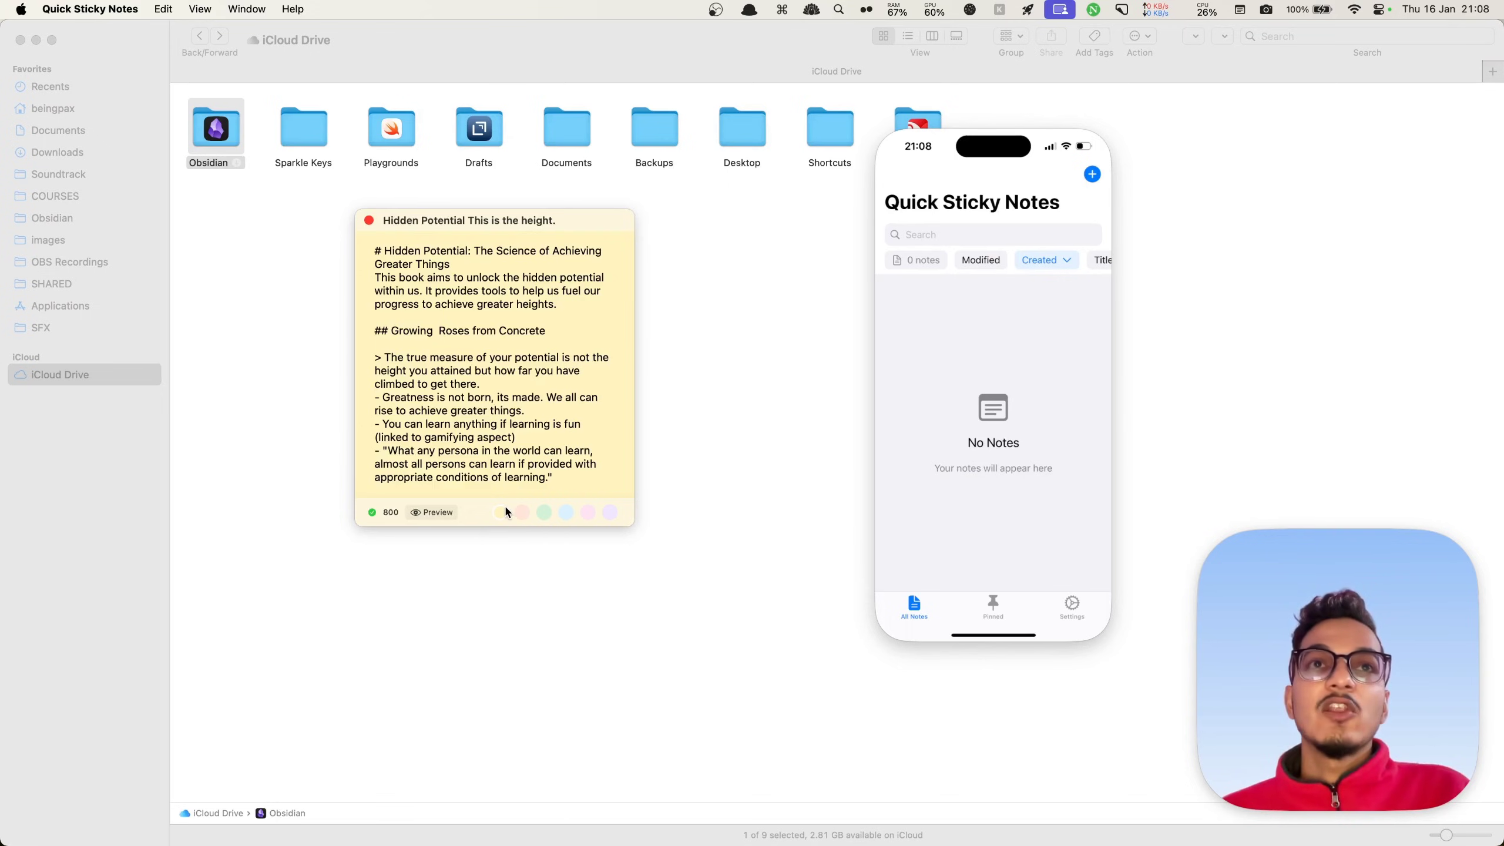
Try the sticky note's background colours, settle on pink, and make the note wider and shorter
left_click(521, 513)
left_click(544, 513)
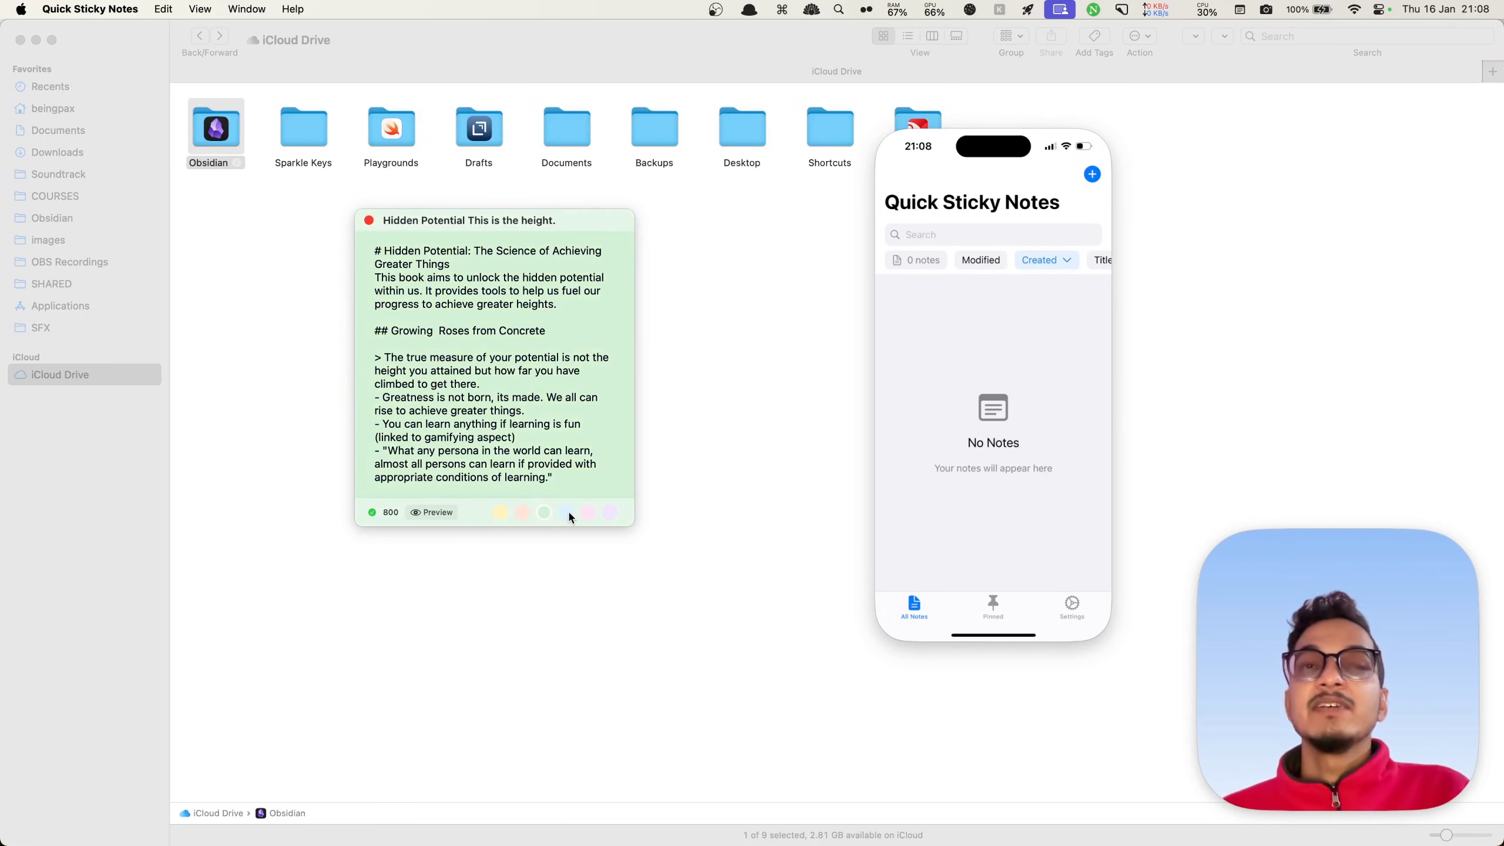
left_click(568, 514)
left_click(590, 513)
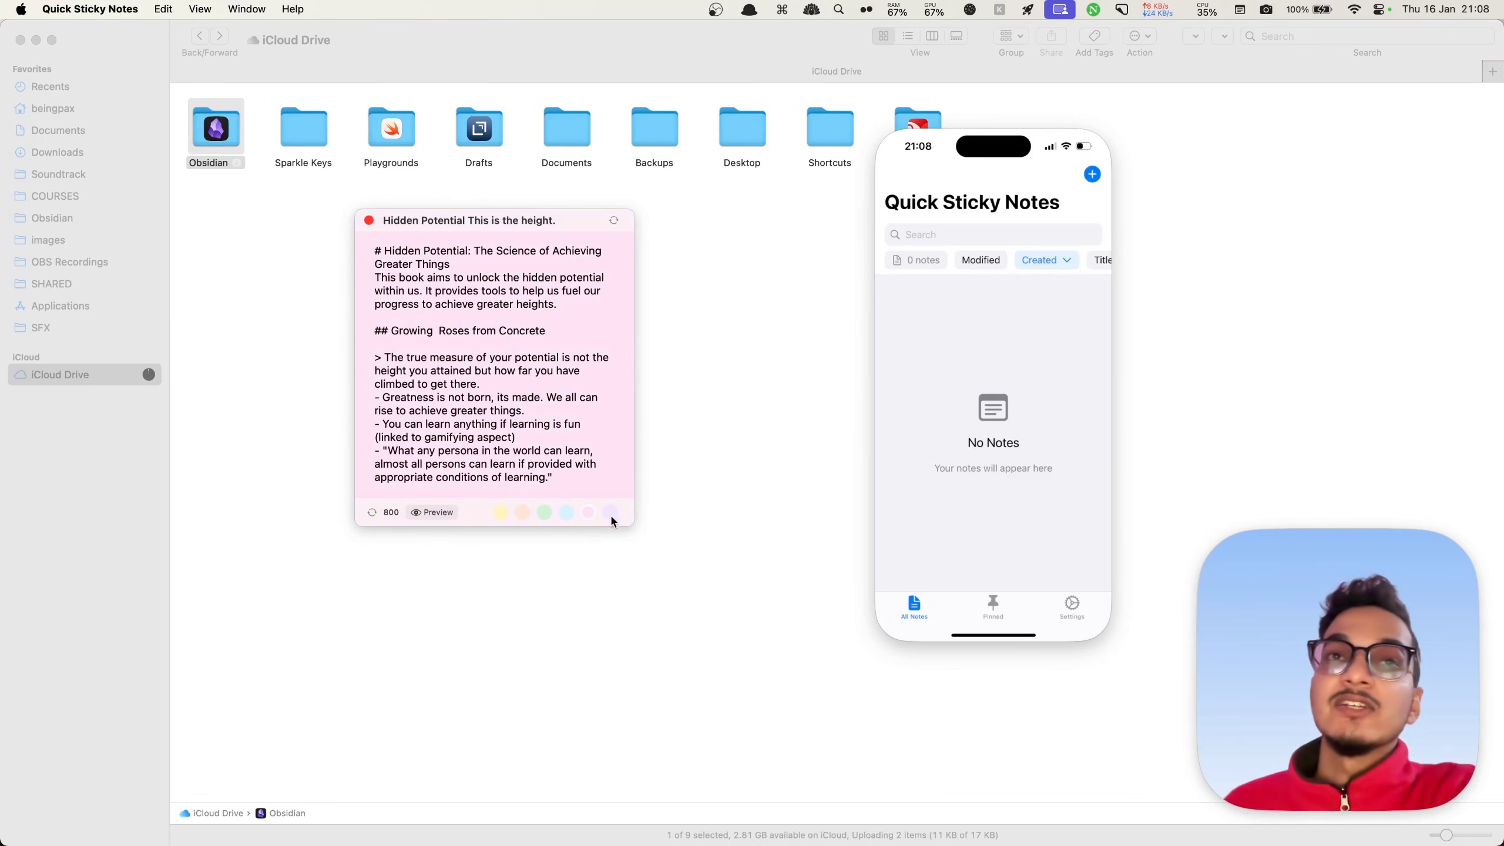
left_click_drag(624, 520, 705, 428)
Bring Finder and the Arc browser forward to check whether the sticky note floats above other windows
left_click(861, 401)
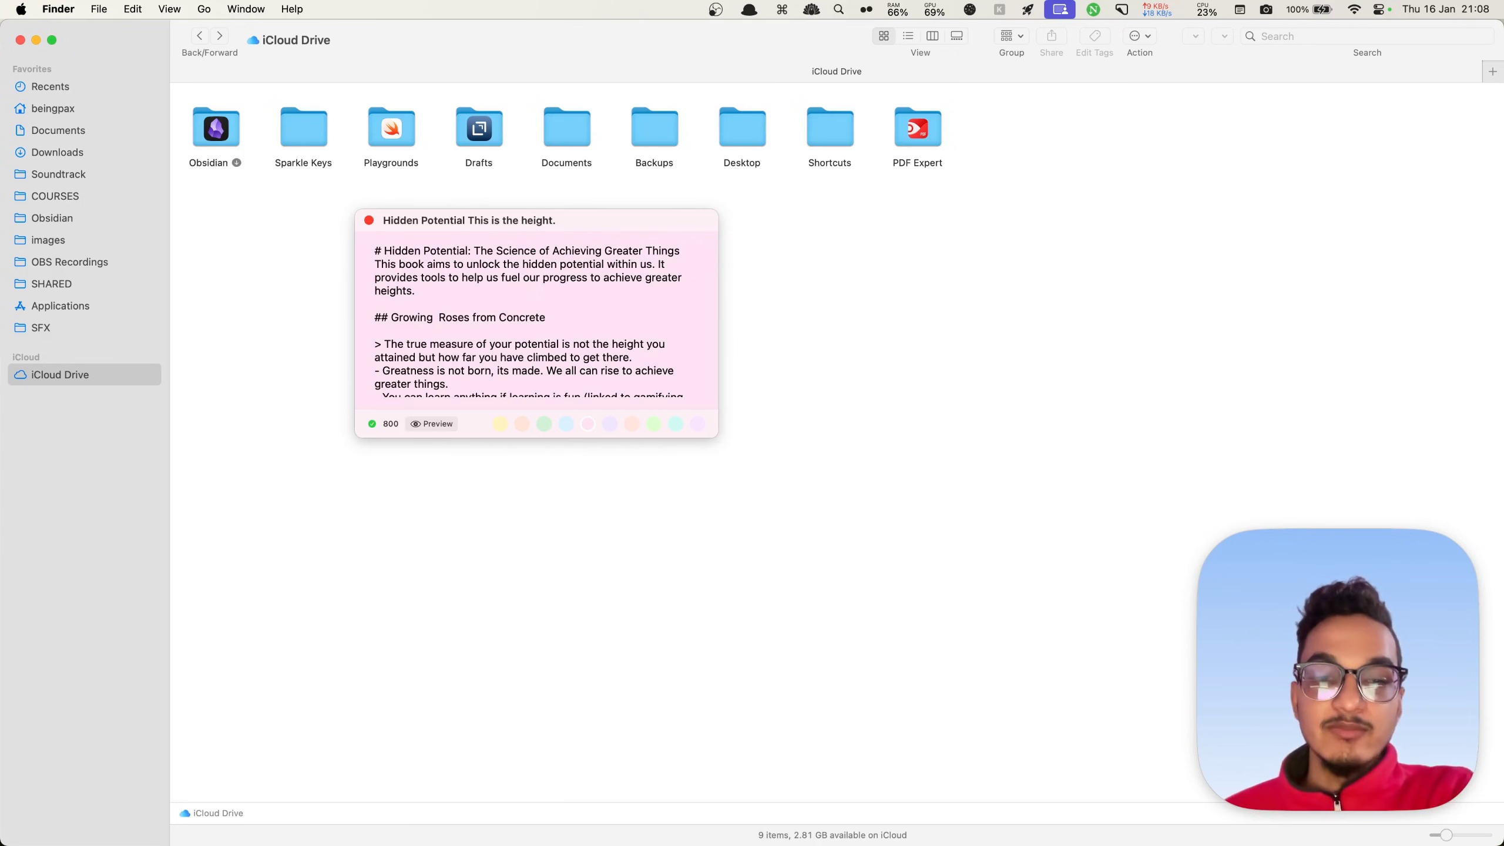
key("super+Tab")
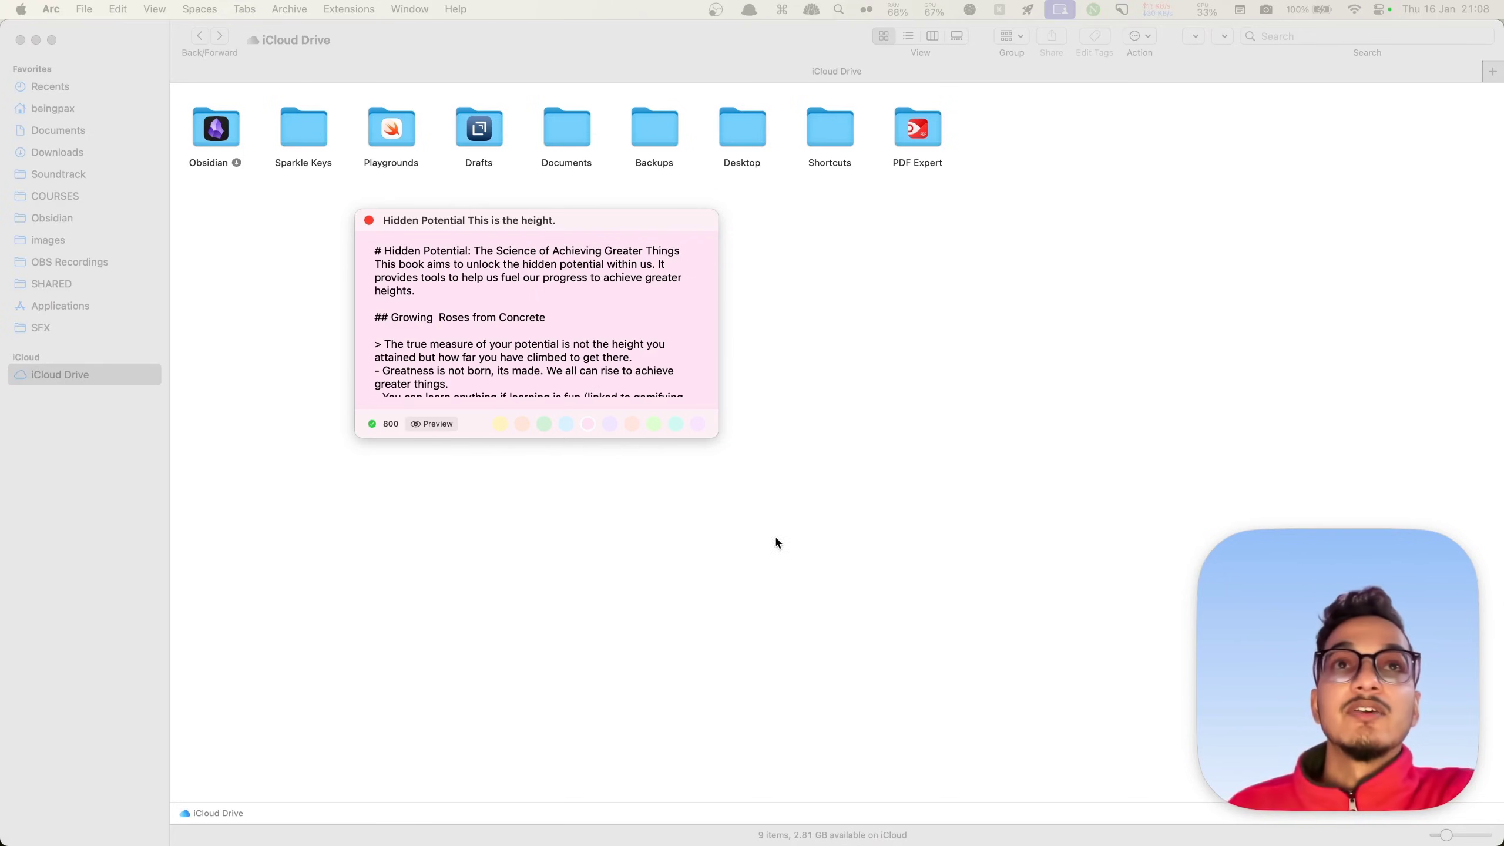
mouse_move(492, 95)
left_mouse_down()
mouse_move(564, 112)
mouse_move(534, 80)
mouse_move(501, 103)
left_mouse_up()
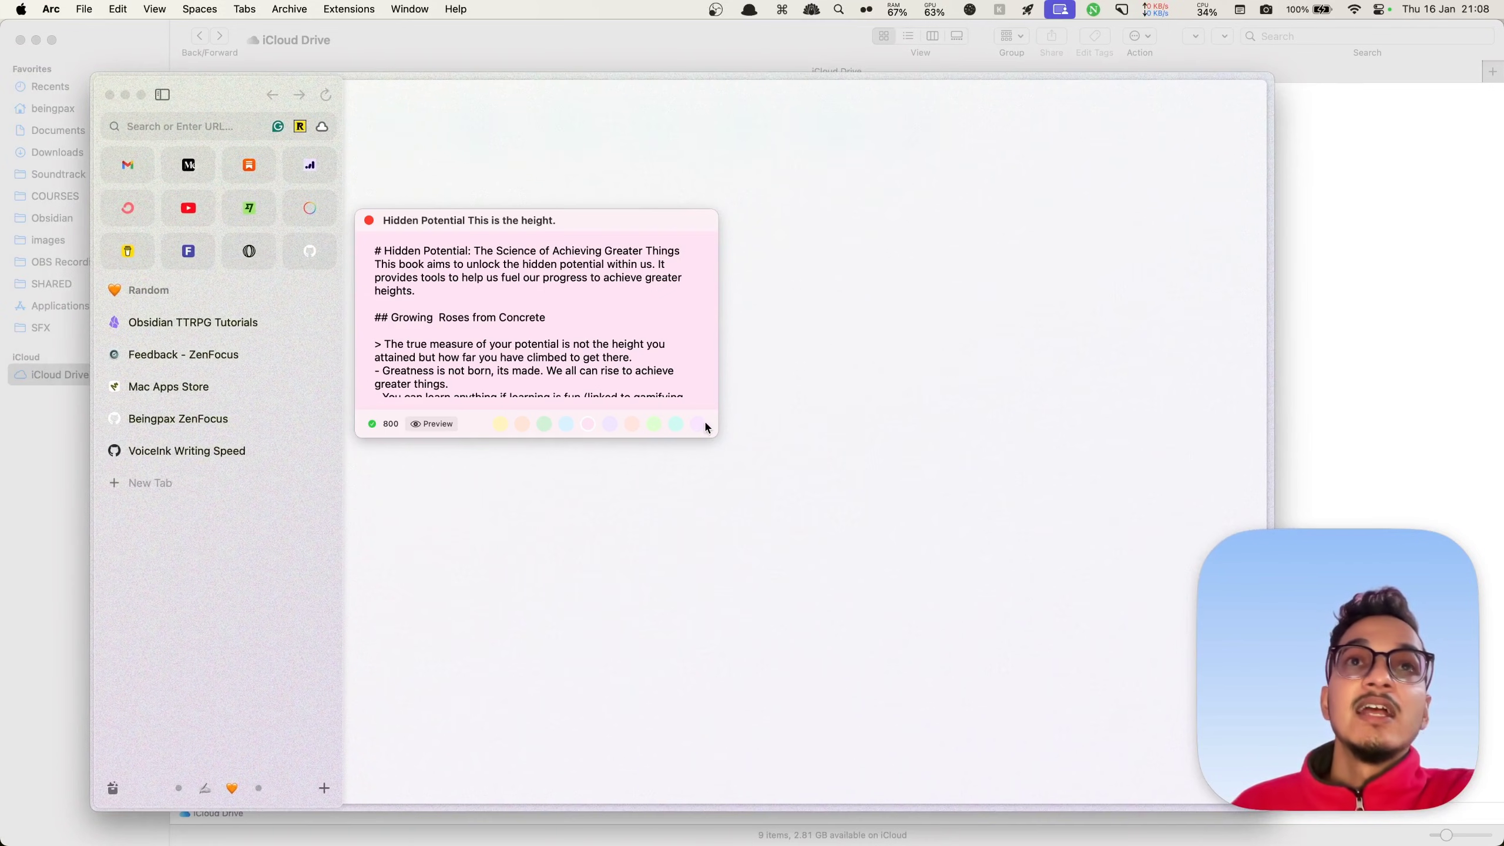
Show the sticky note's rendered preview, reshape it into a tall, narrow window and move it aside over the browser
left_click(432, 423)
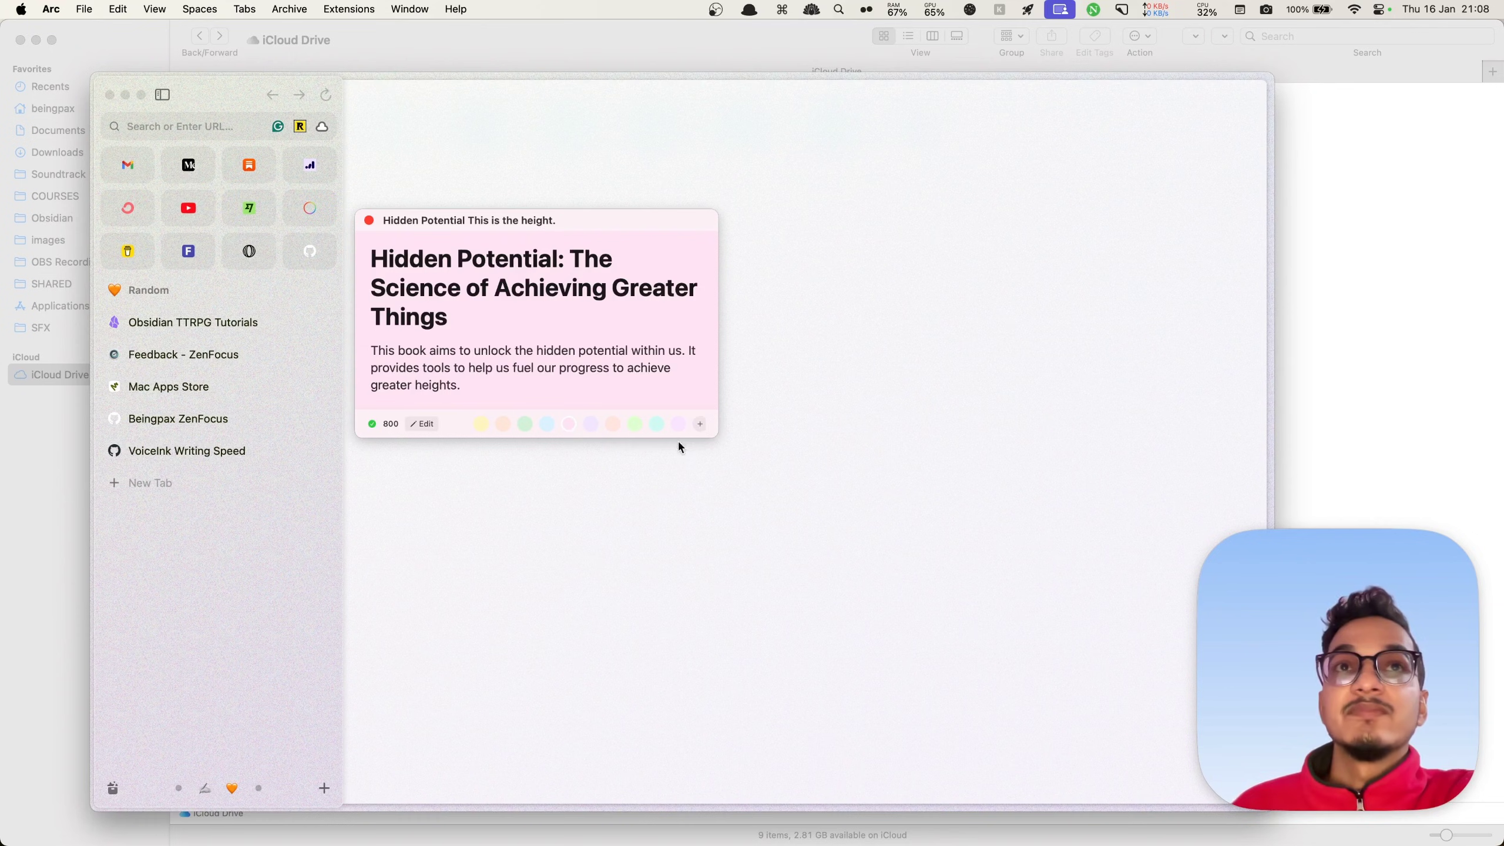
left_click_drag(720, 437, 605, 739)
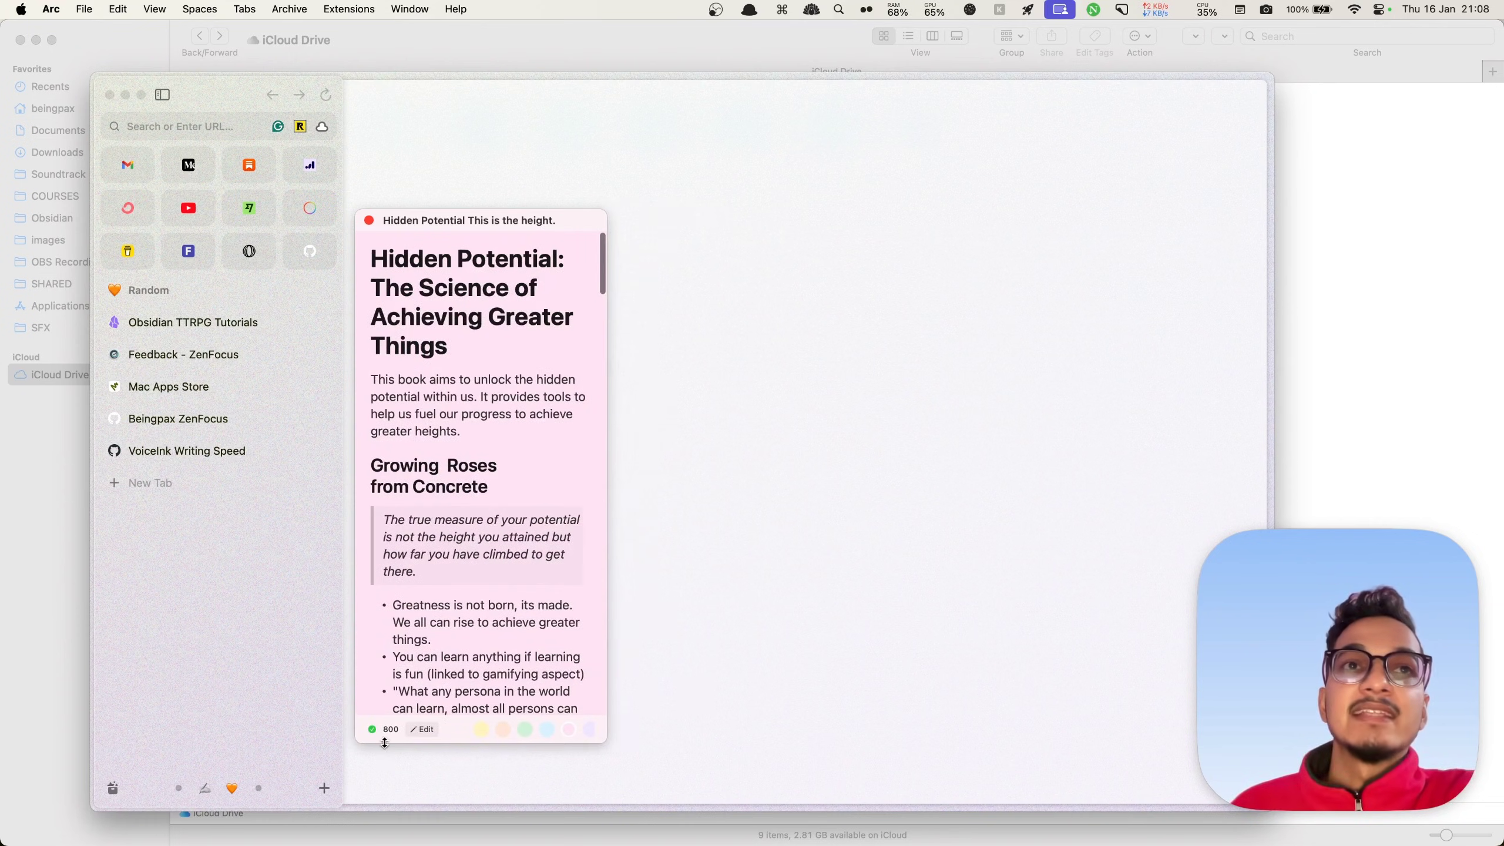
left_click_drag(385, 743, 867, 690)
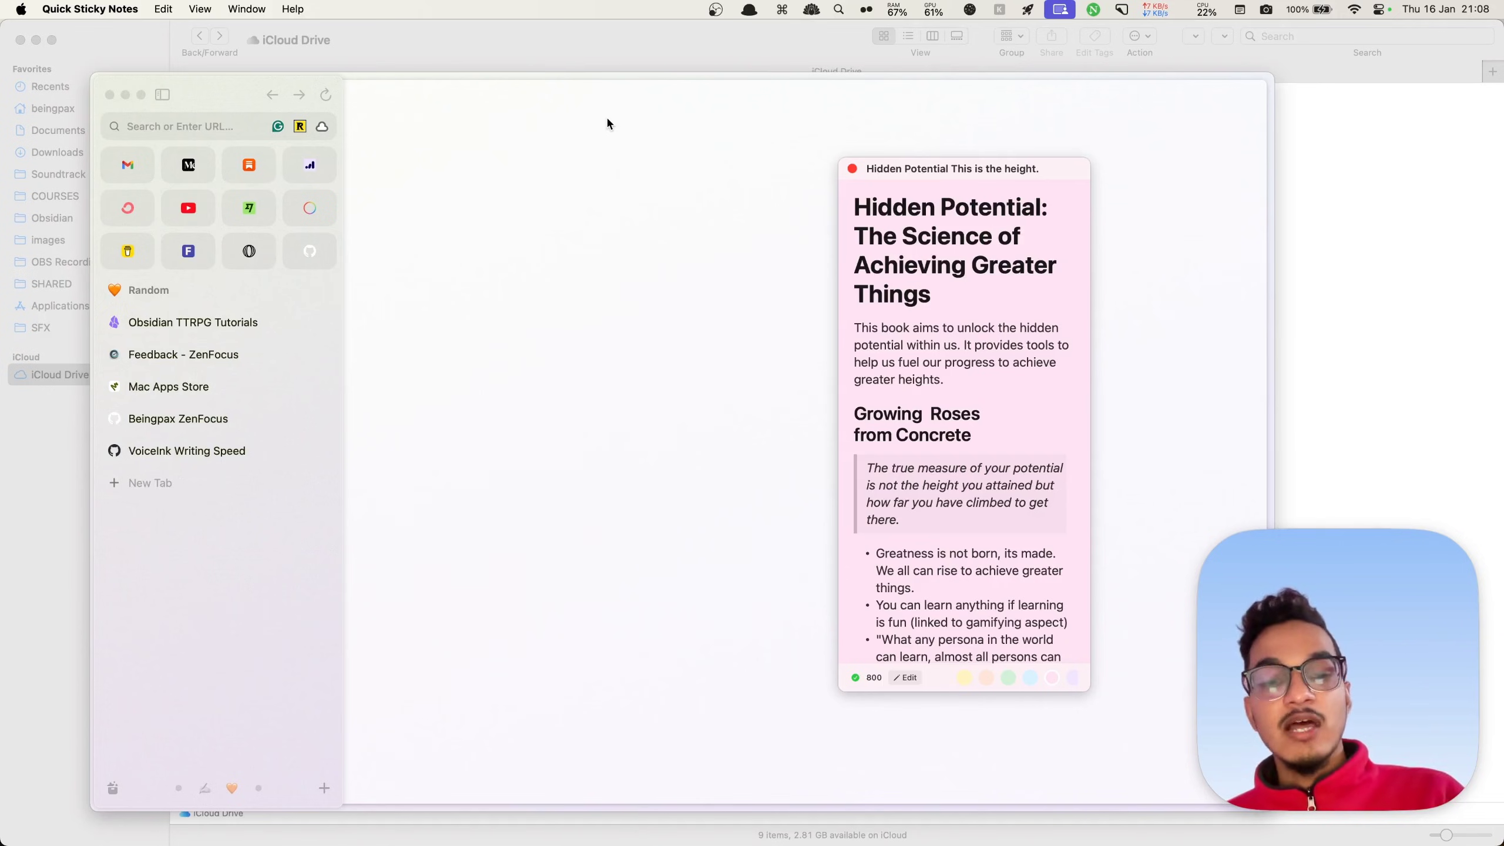
Browse all sticky notes, sort them by creation date, and close both the list and the Hidden Potential sticky
key("super+shift+r")
left_click(606, 114)
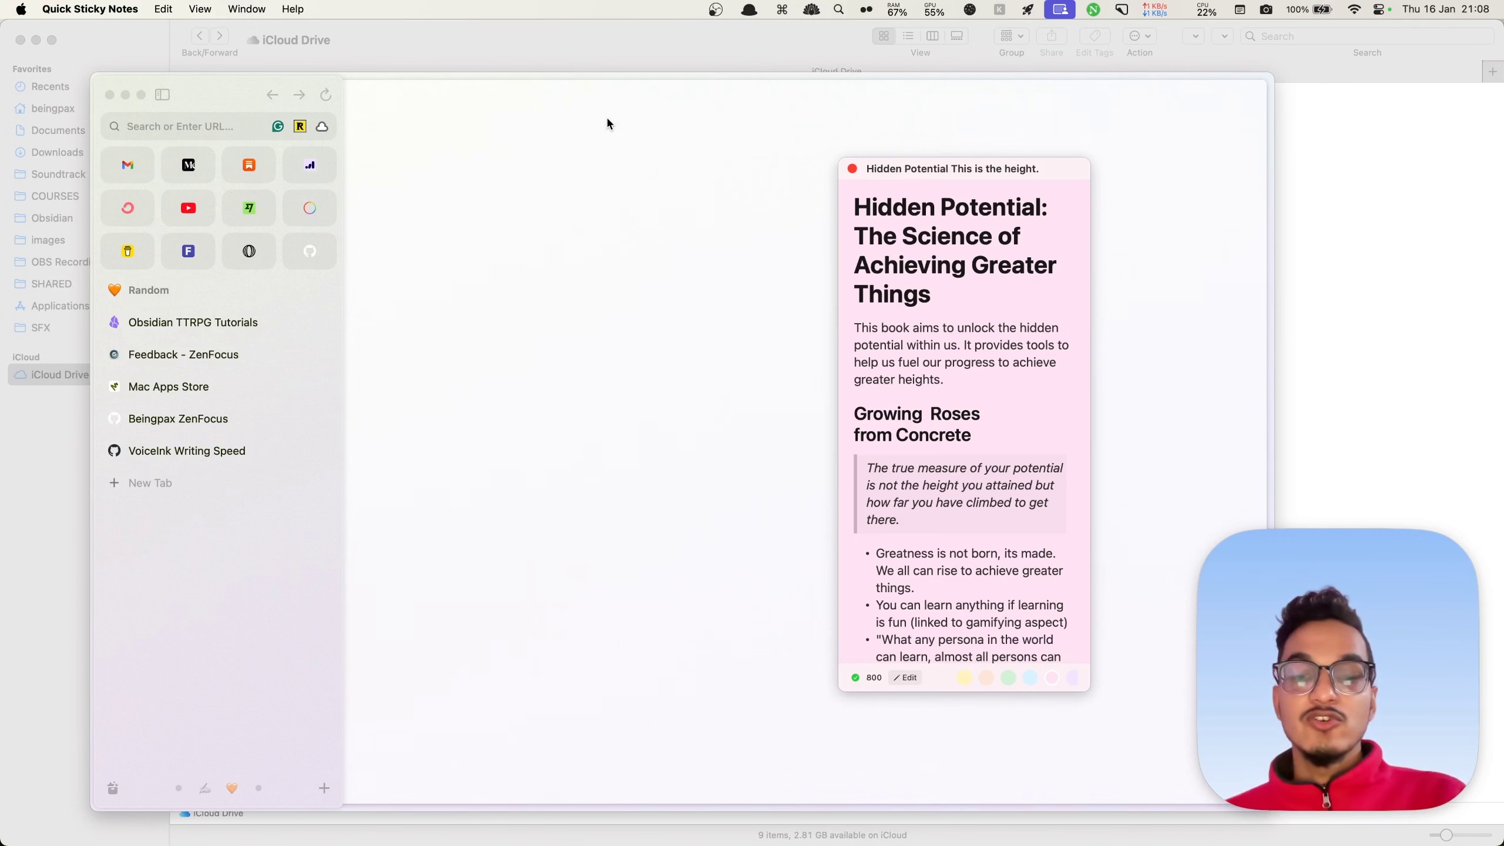
key("super+shift+a")
scroll(669, 429, "down", 5)
scroll(669, 429, "down", 5)
left_click(732, 173)
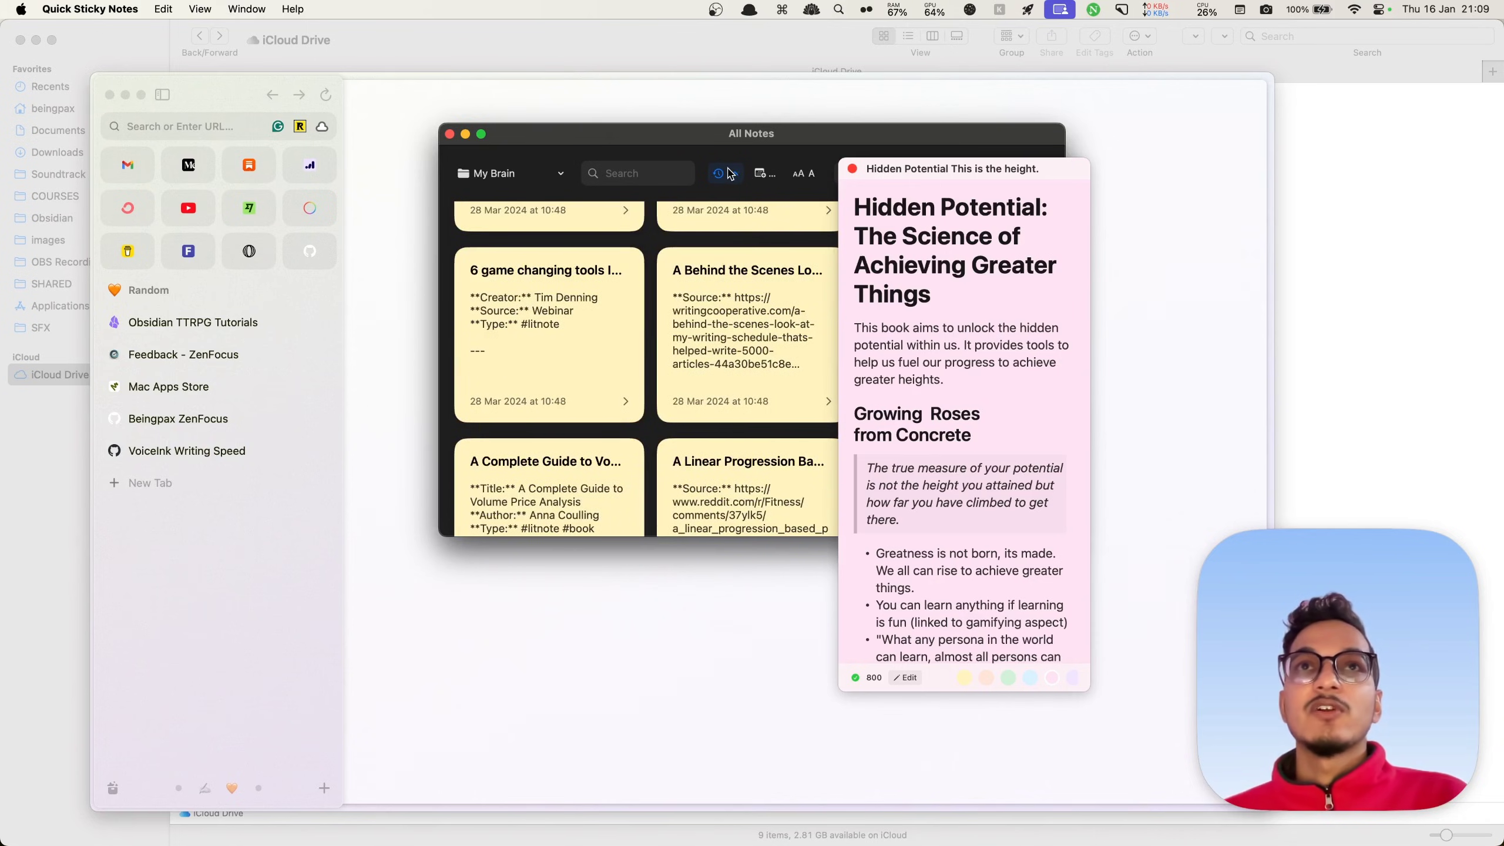
left_click(762, 173)
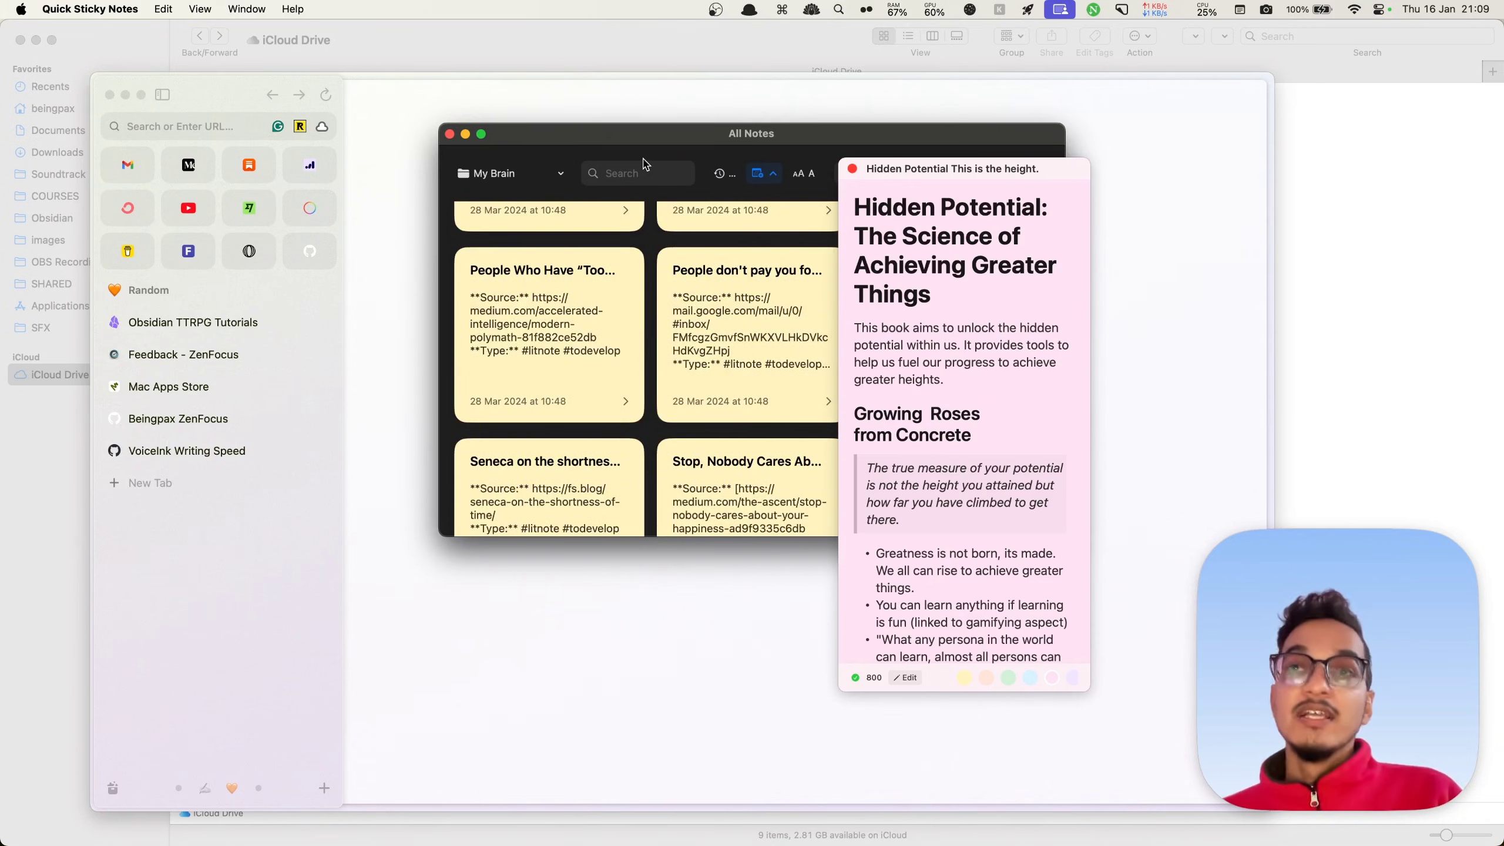
key("super+w")
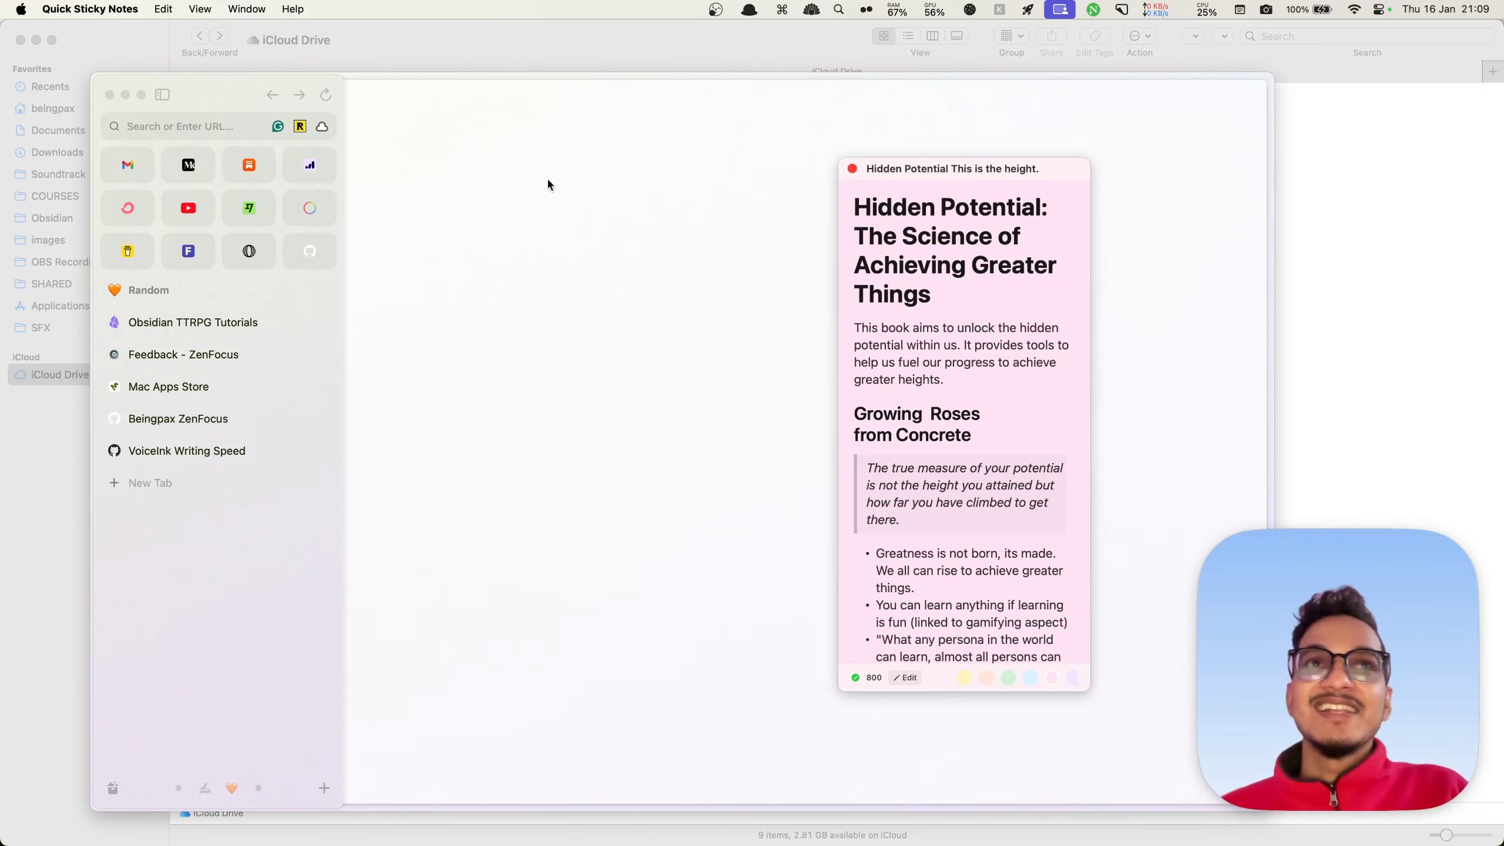
left_click(855, 169)
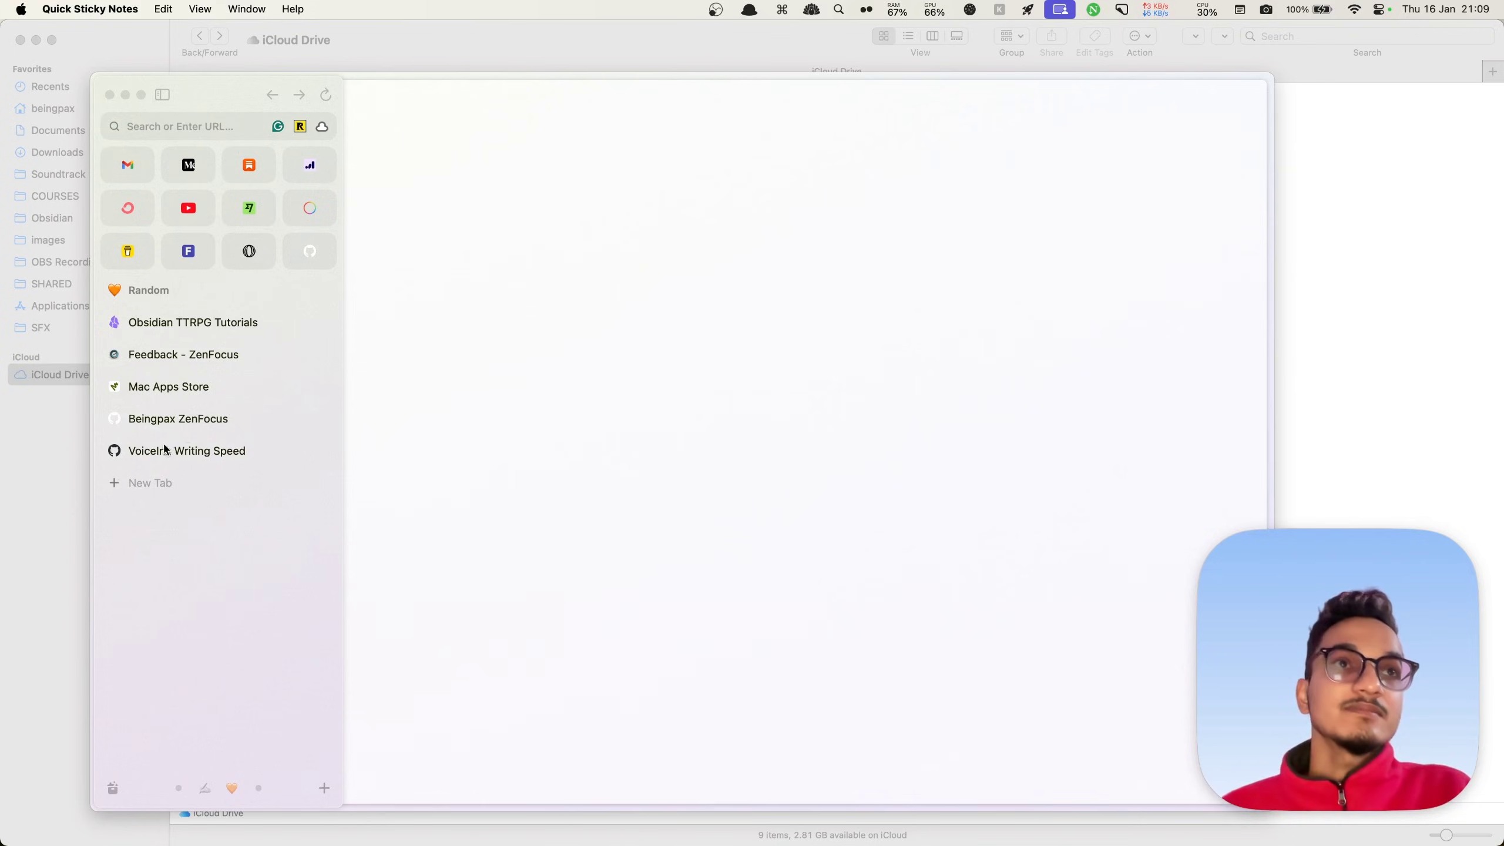
Return to Finder and open the My Brain vault inside iCloud Drive's Obsidian folder
left_click(84, 470)
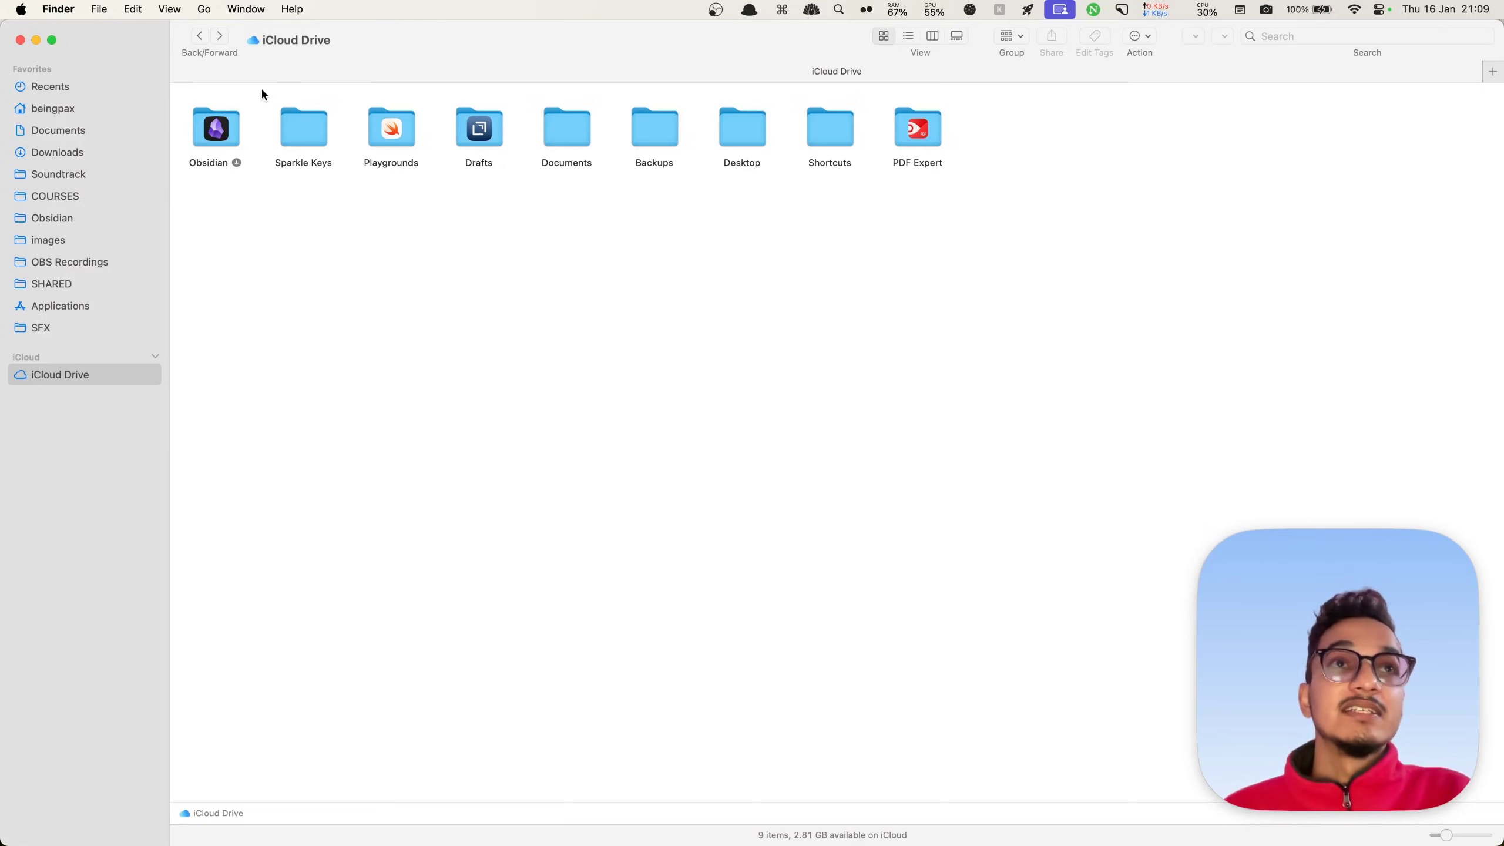
double_click(219, 127)
double_click(220, 122)
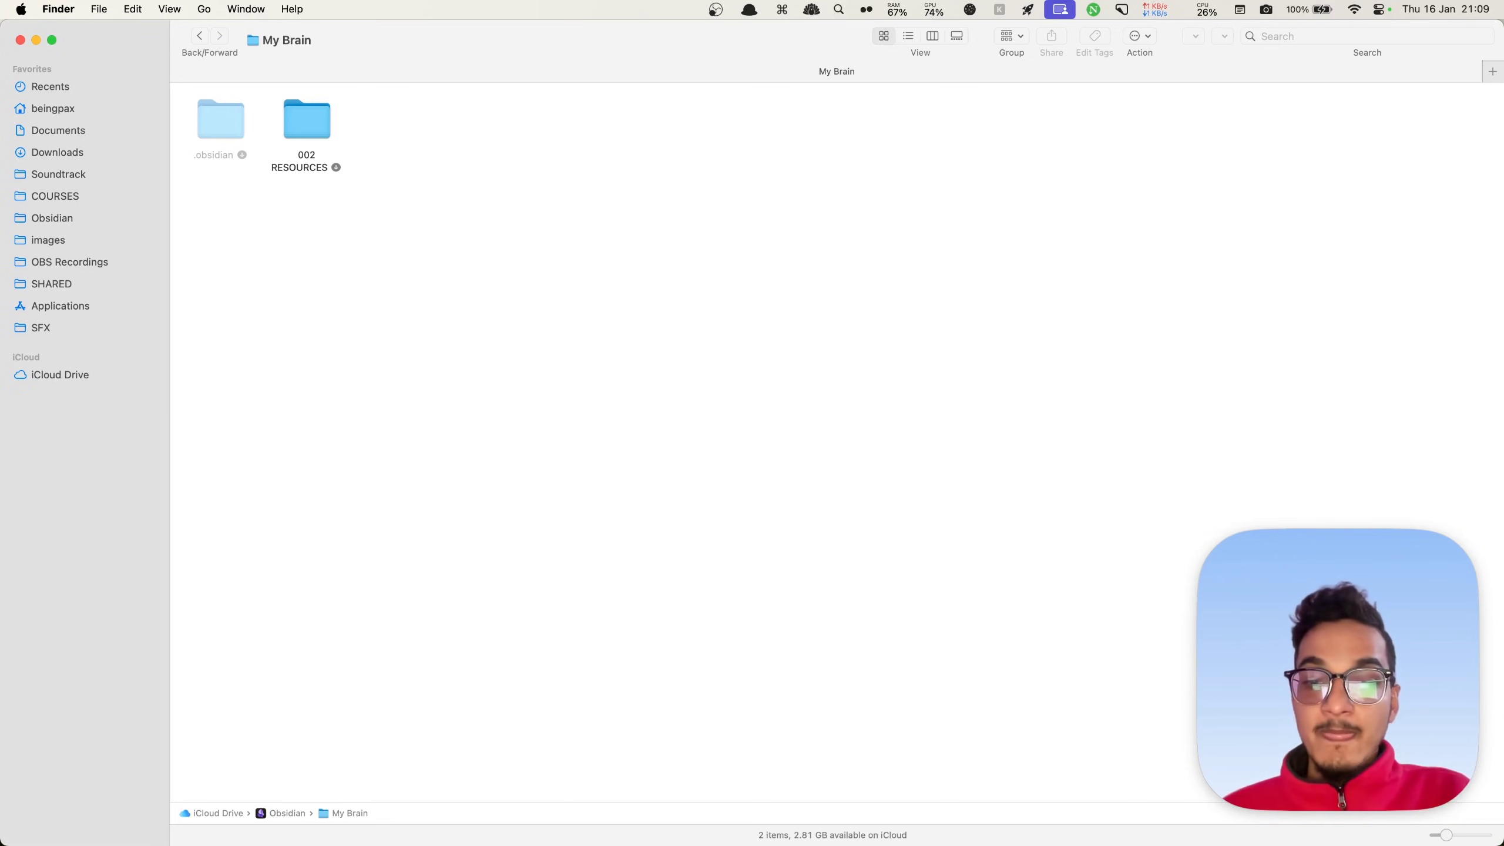
Switch to the mirrored iPhone, reopen Obsidian, read the current note and open 5 Trading Habits That Will Make You Poor
key("super+Tab")
left_click(1006, 632)
left_click(1006, 632)
left_click(1021, 250)
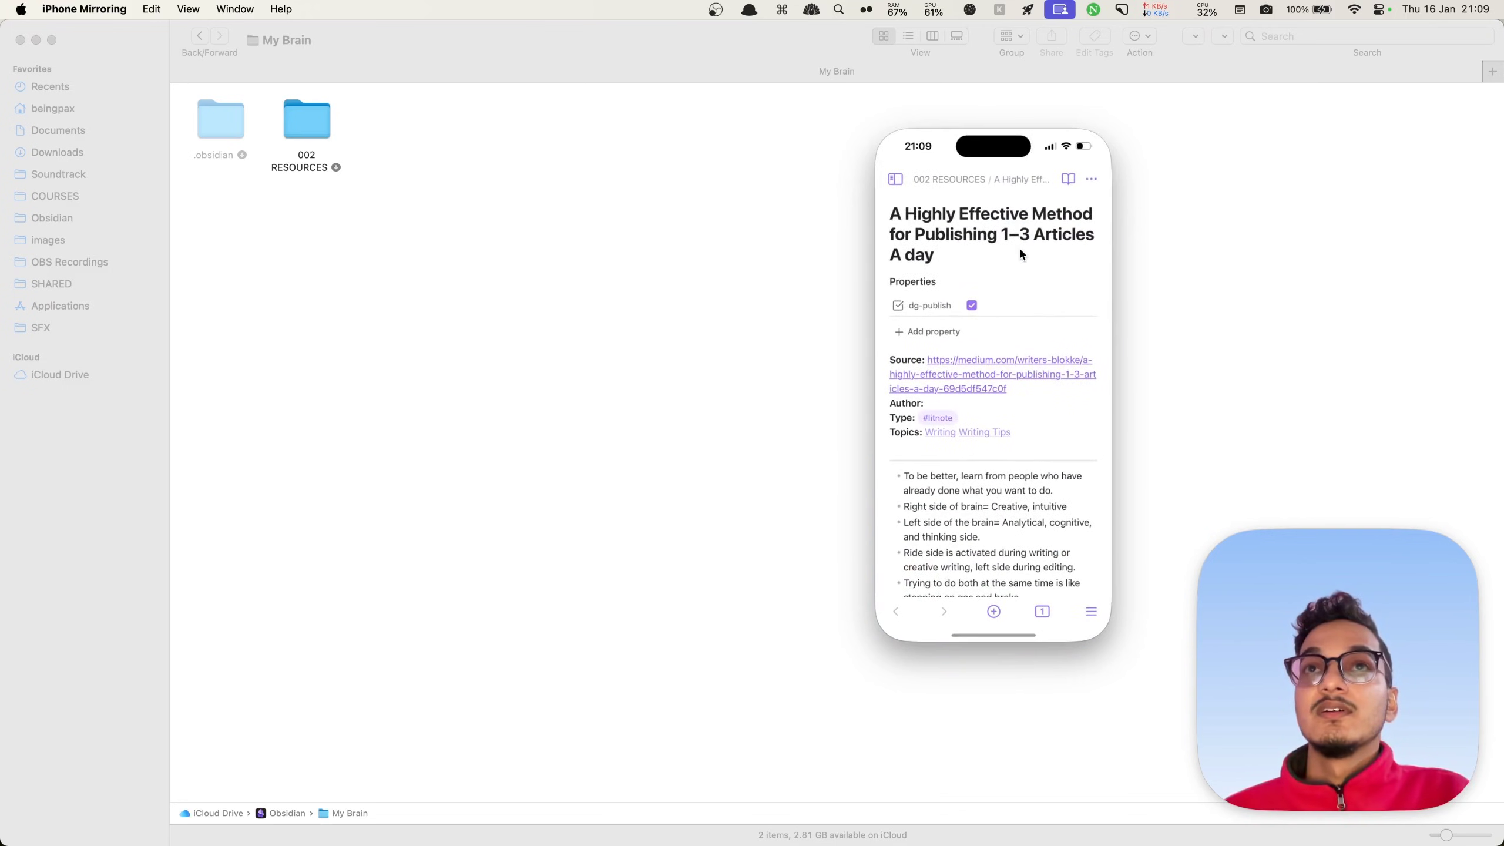
scroll(1076, 560, "down", 10)
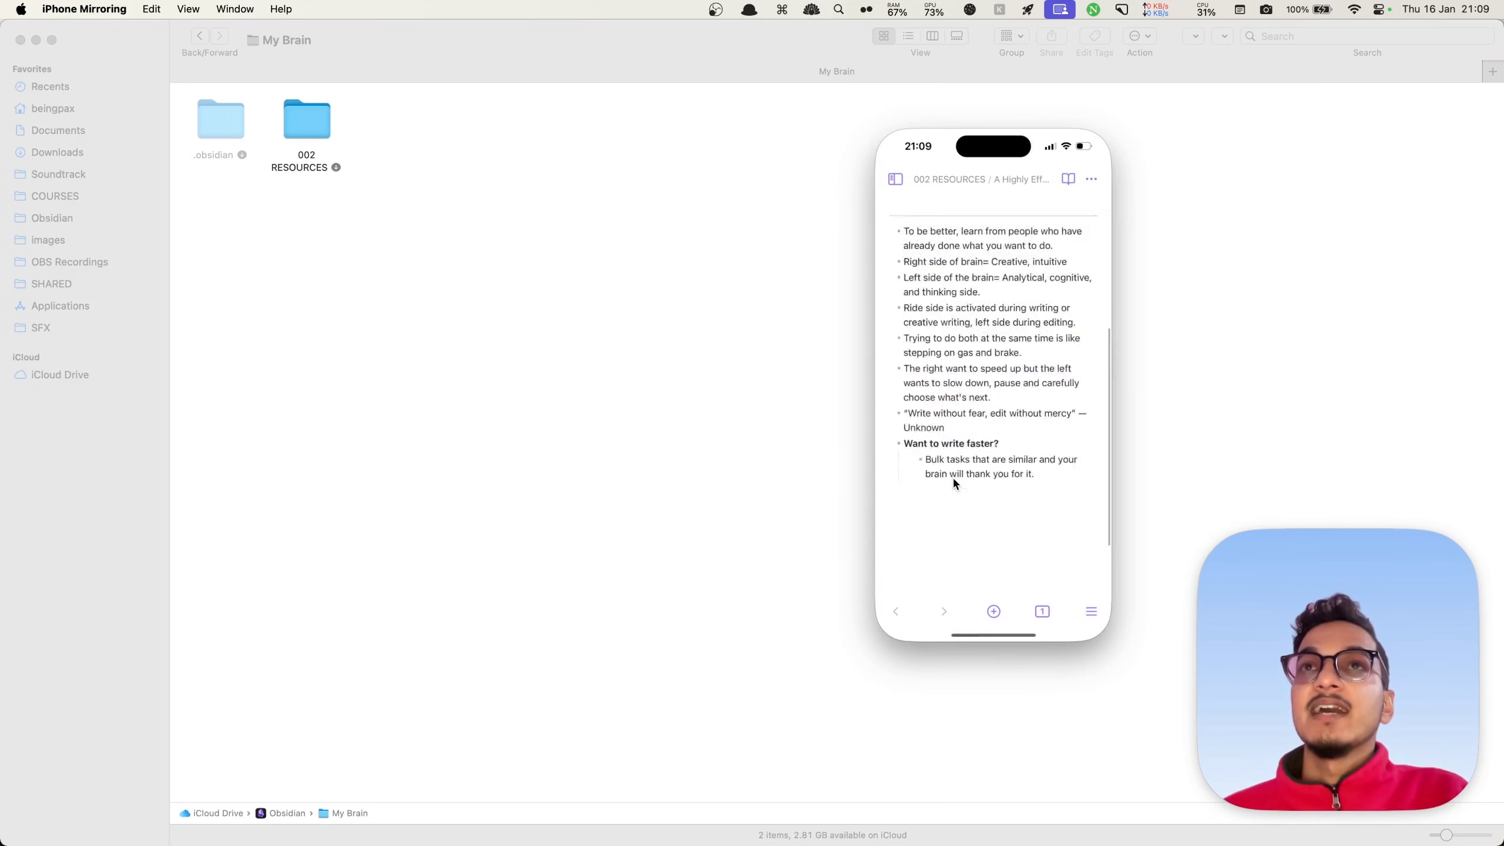
left_click(893, 180)
left_click(945, 376)
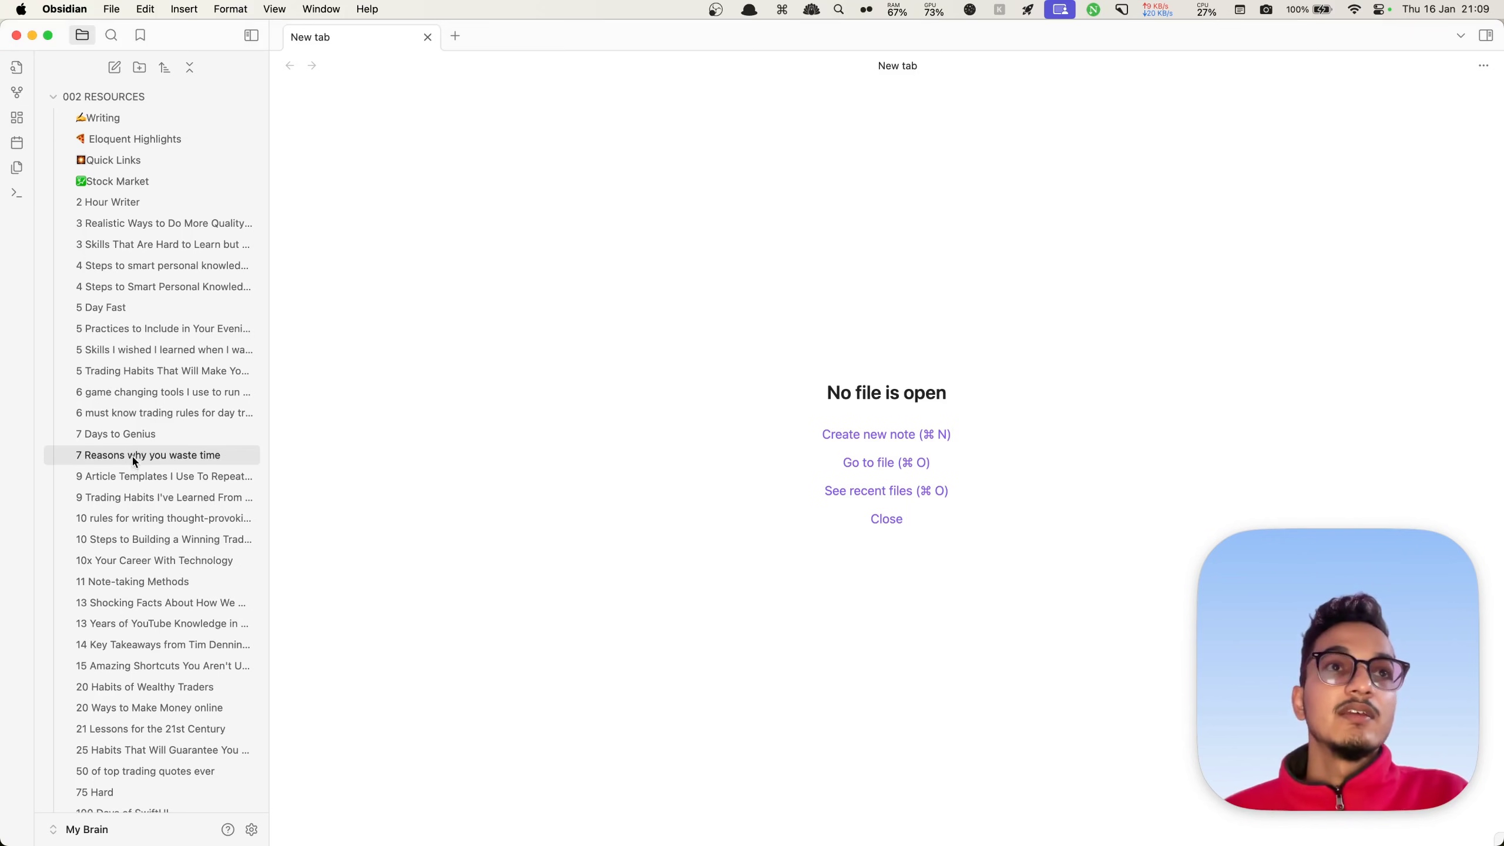
In Obsidian on the Mac, open 7 Days to Genius and append a dictated paragraph about changes syncing immediately to the iOS app
left_click(135, 462)
left_click(134, 435)
scroll(625, 509, "down", 20)
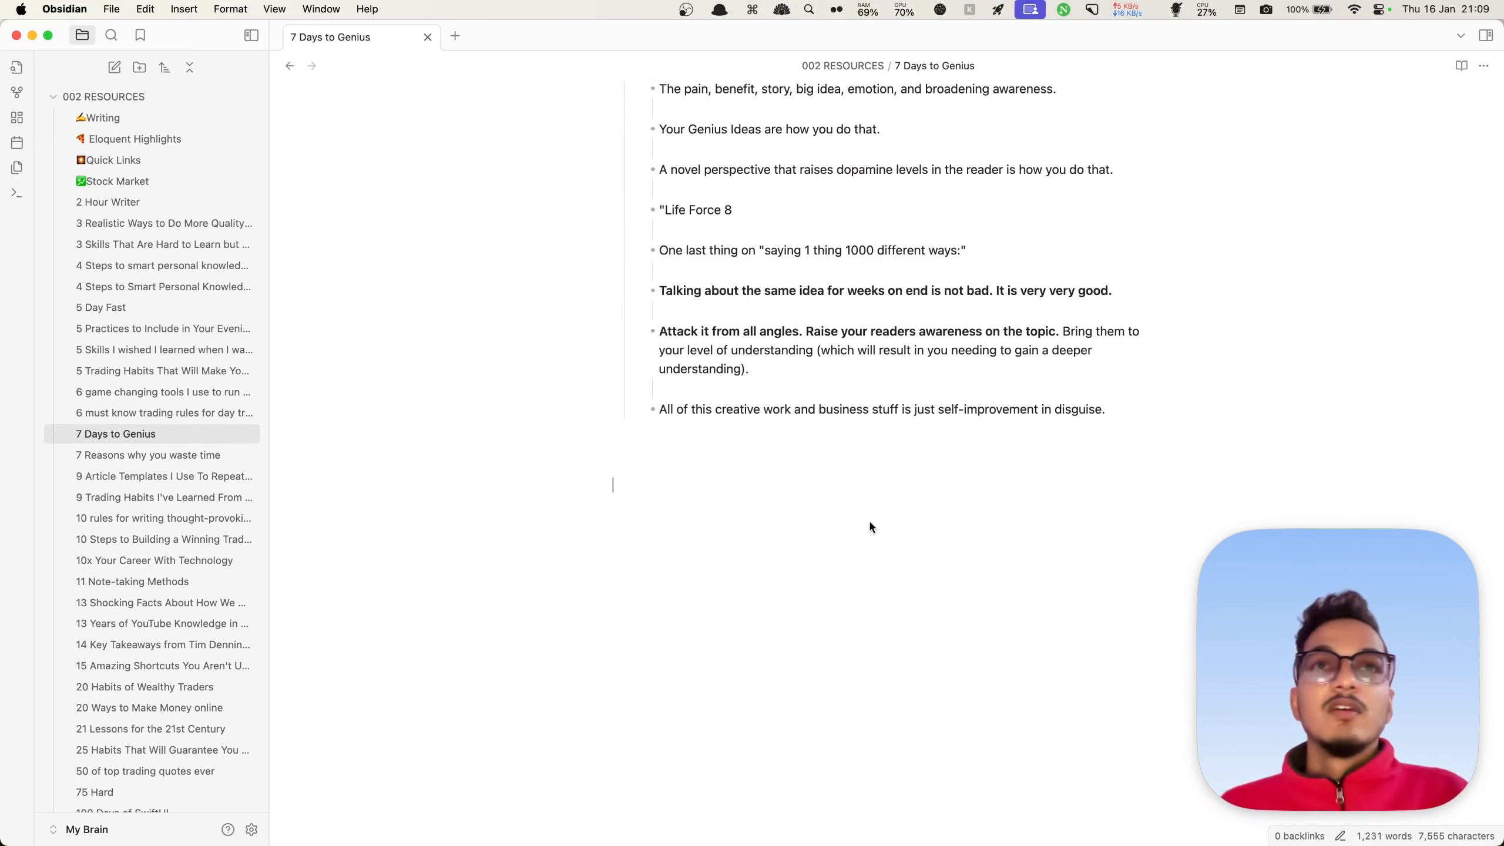
key("alt+space")
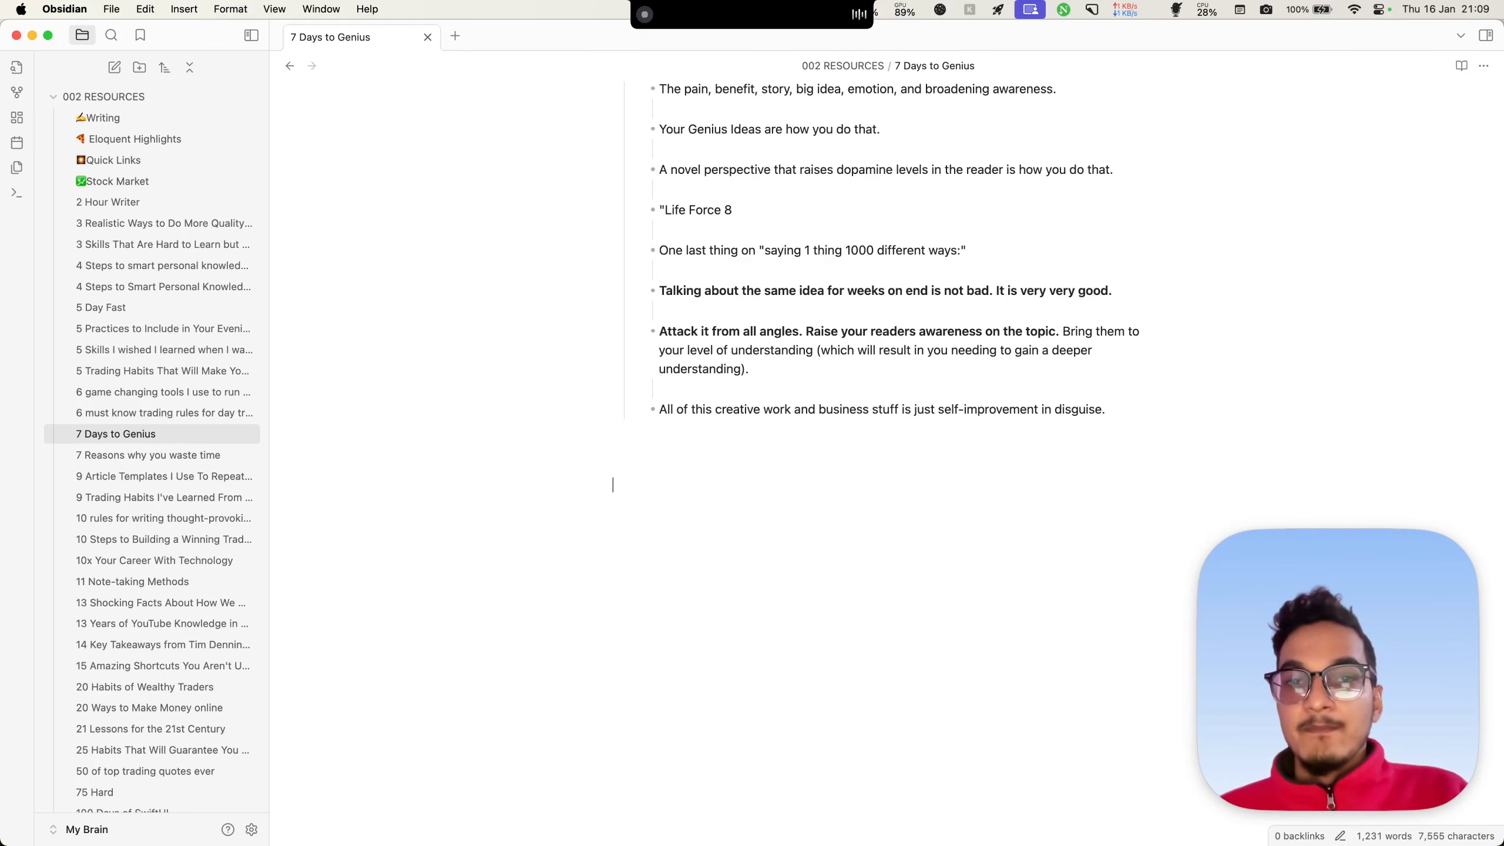
type("I'll just write something over here. This is 7 days of Genius. Note. Let's see if the changes are synced to the iOS app immediately.")
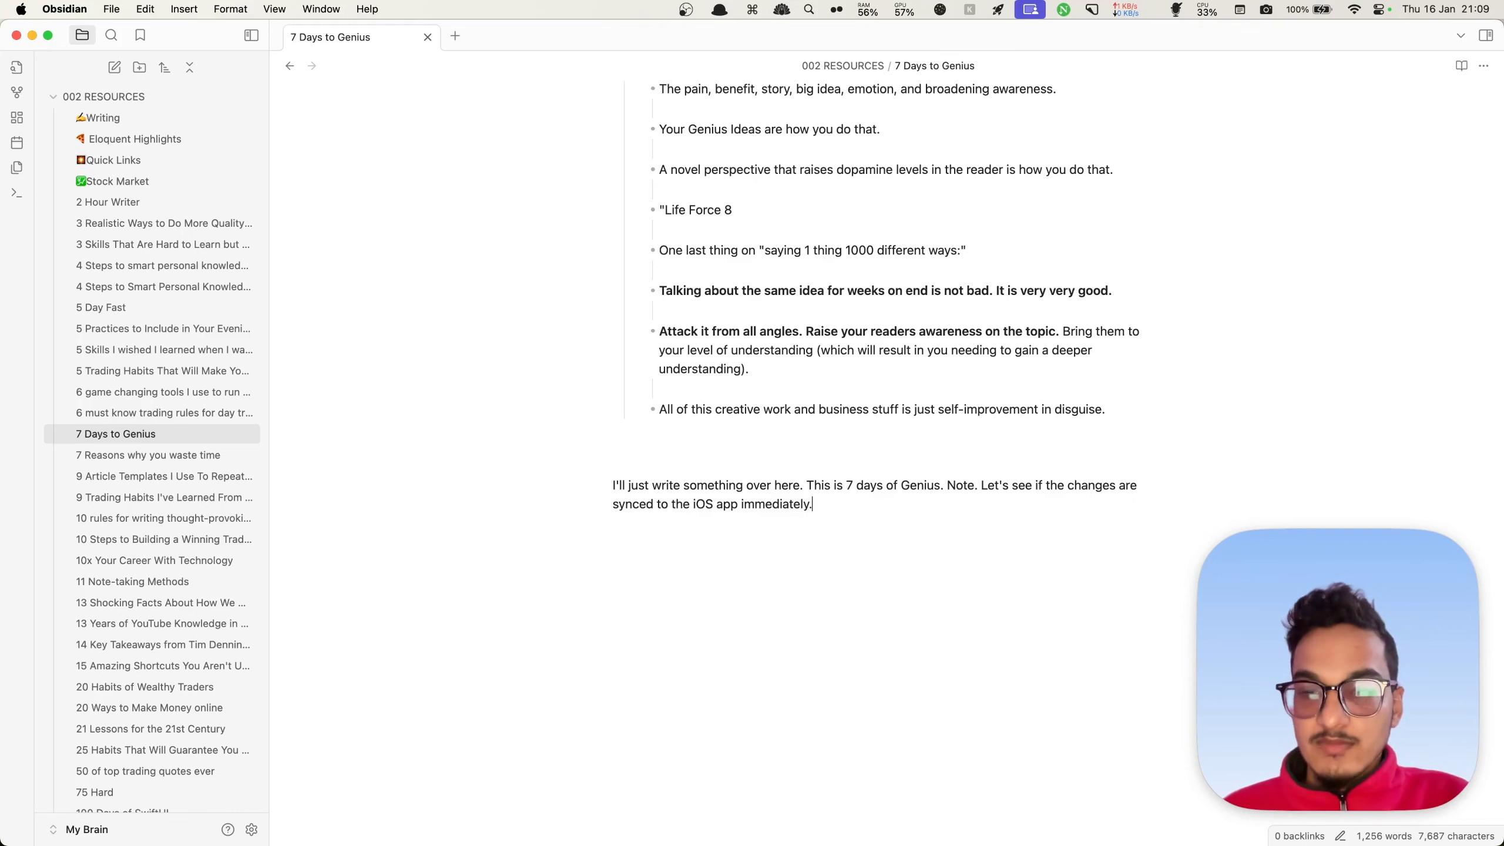
Switch to the mirrored iPhone, open 7 Days to Genius in Obsidian and check the end of the note for the paragraph added on the Mac
key("super+Tab")
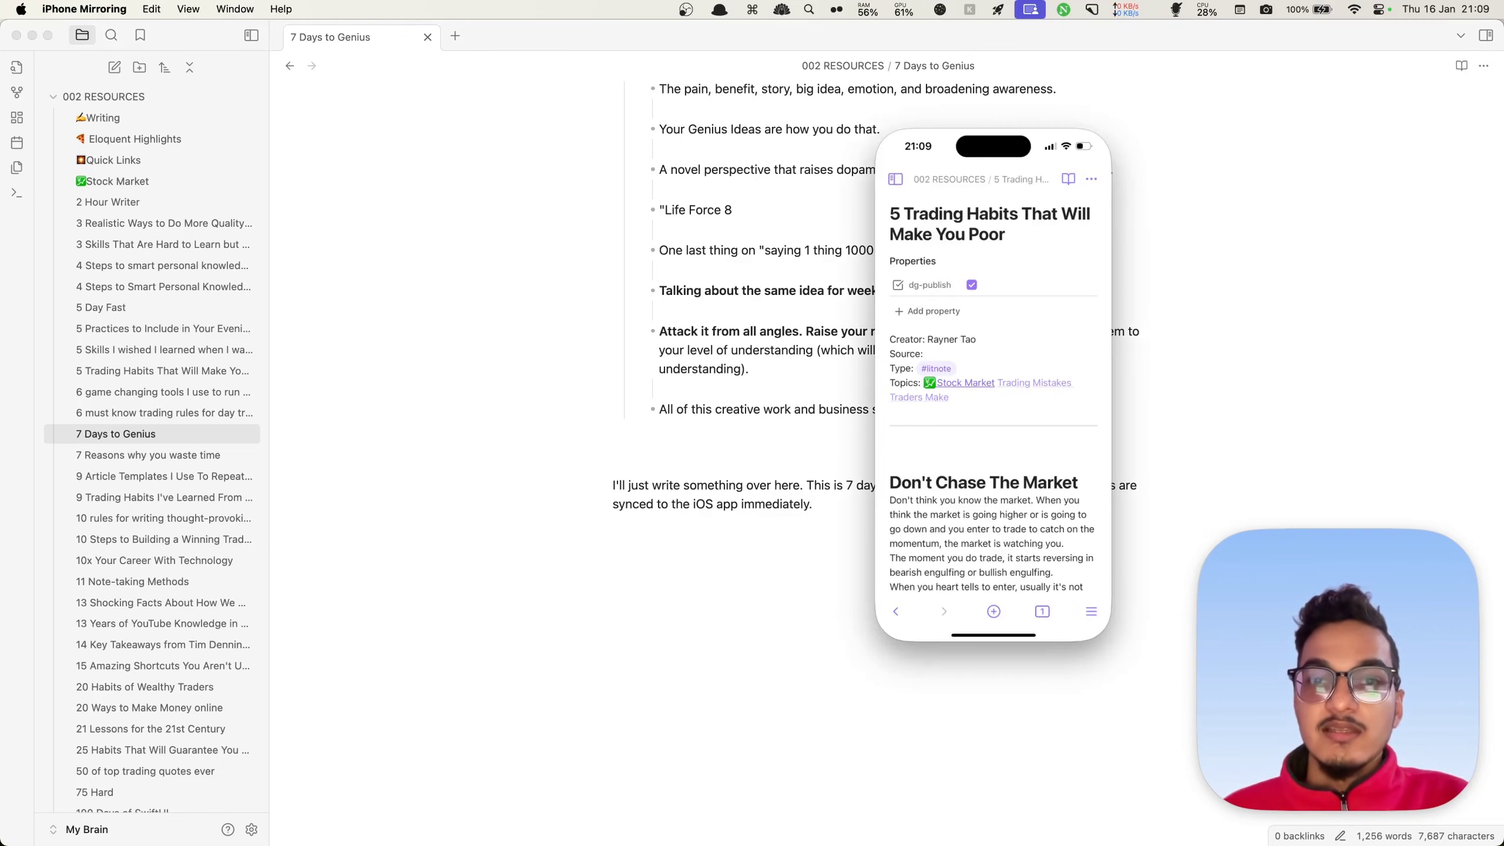
key("super+Tab")
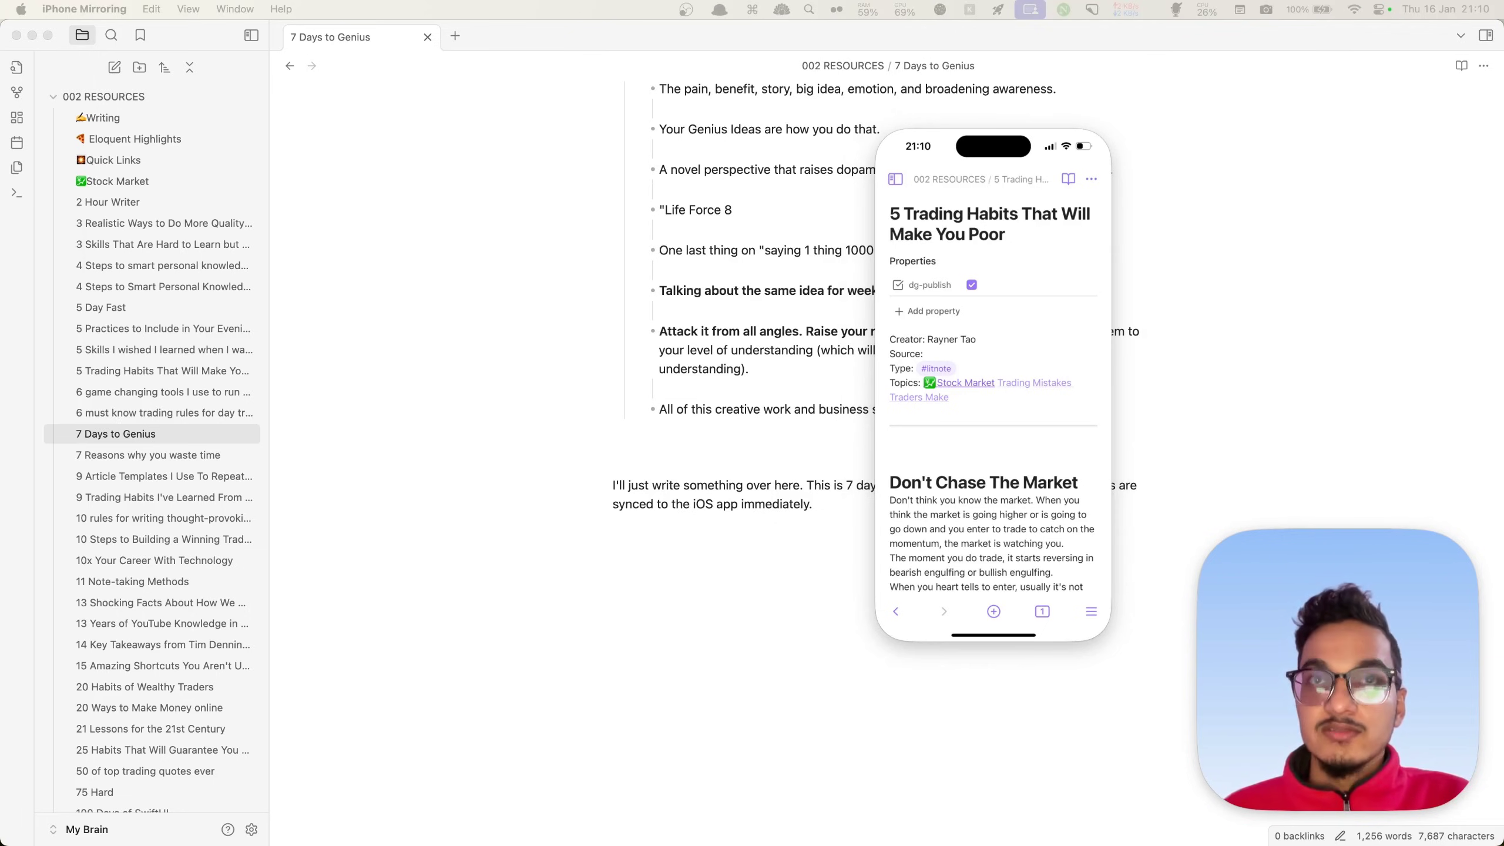
left_click(999, 474)
key("super+o")
type("7 da")
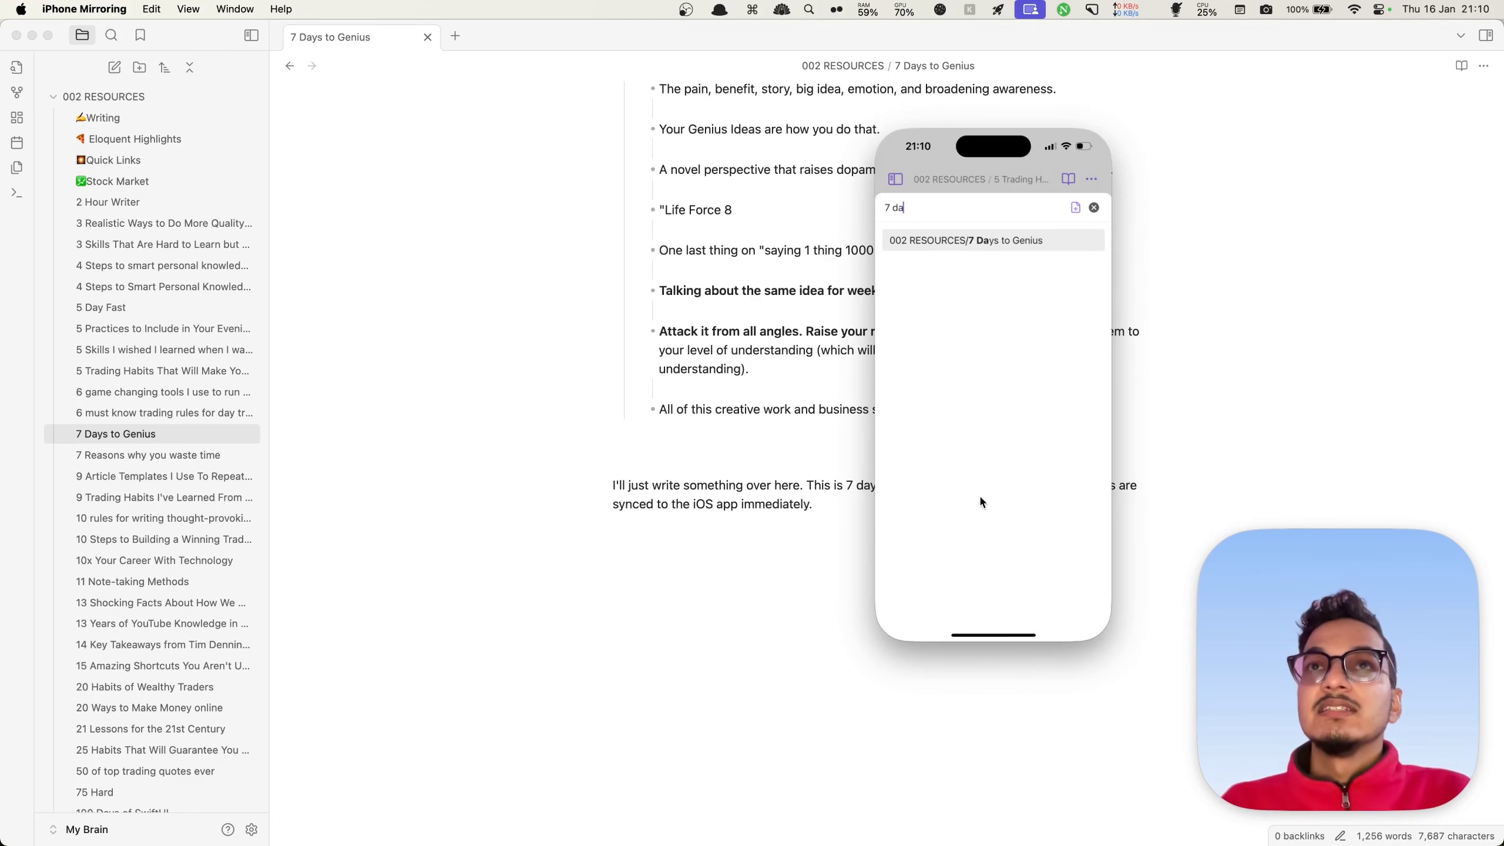
key("Return")
scroll(991, 515, "down", 10)
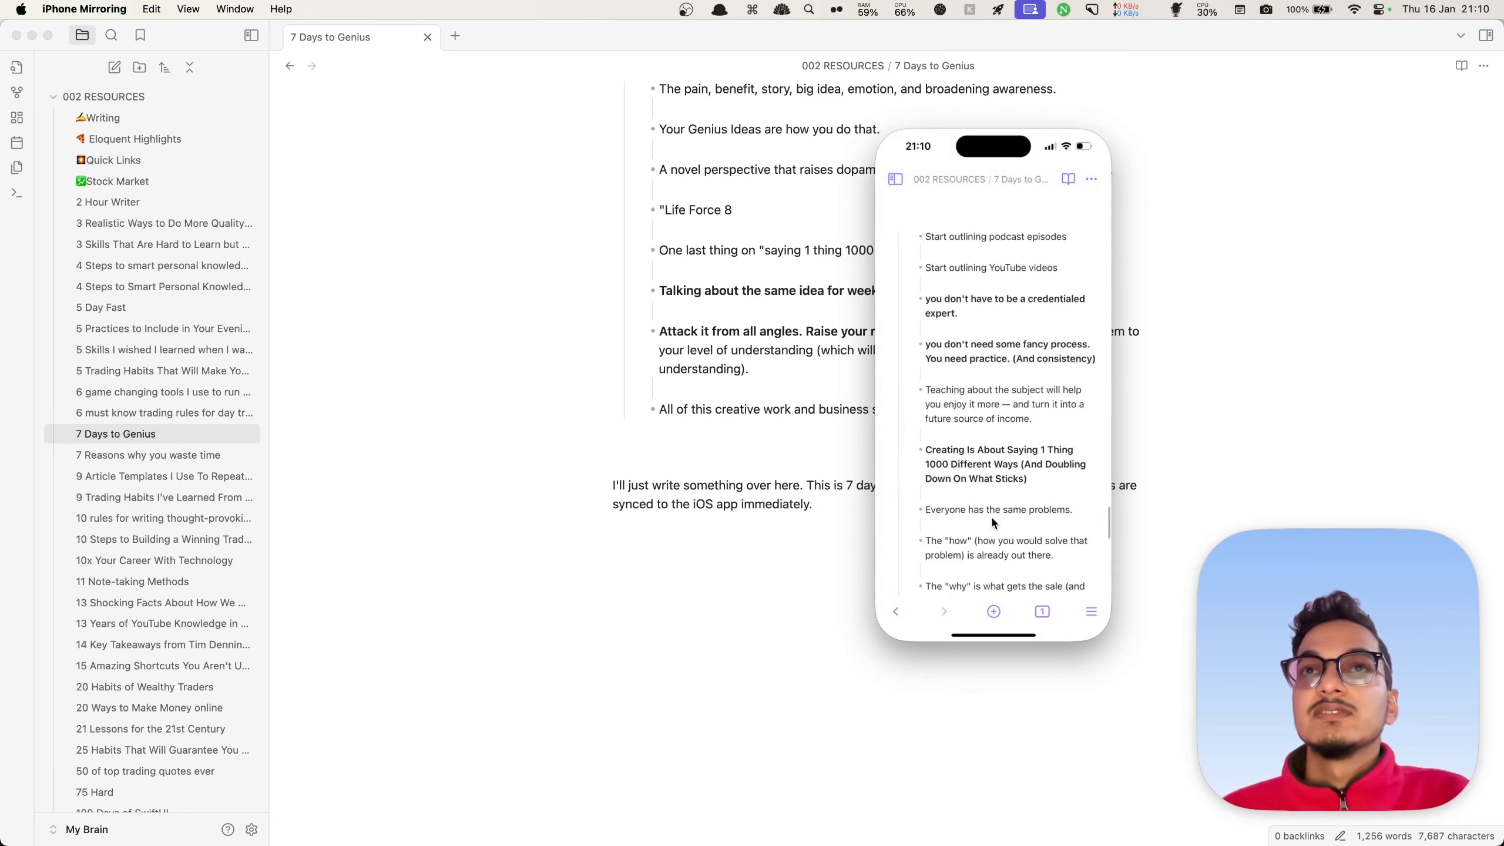
scroll(990, 515, "down", 10)
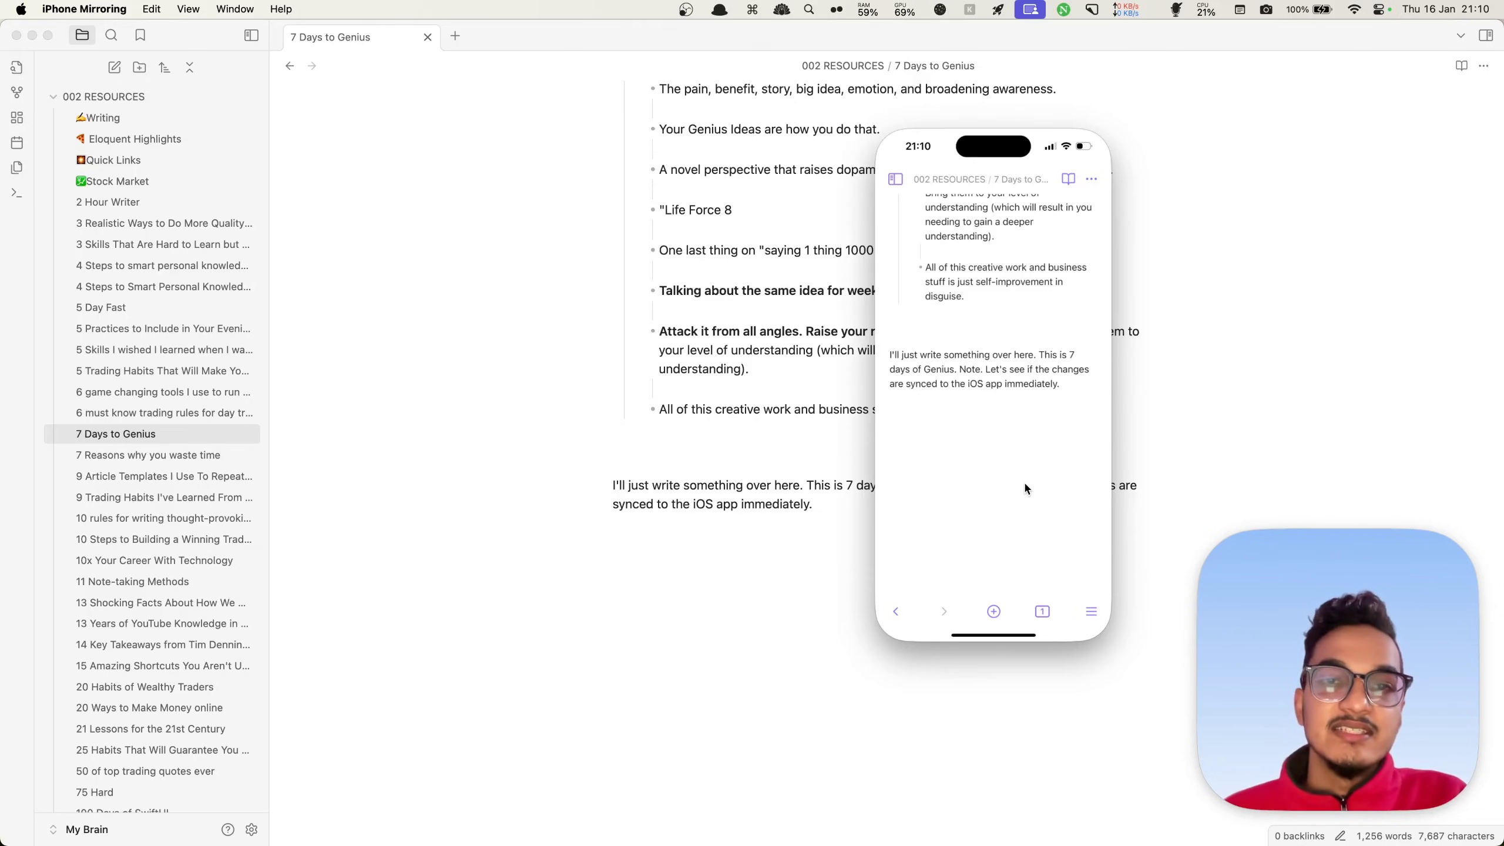
Open Quick Sticky Notes on the iPhone and change its directory to the My Brain vault inside iCloud Drive's Obsidian folder
left_click(996, 635)
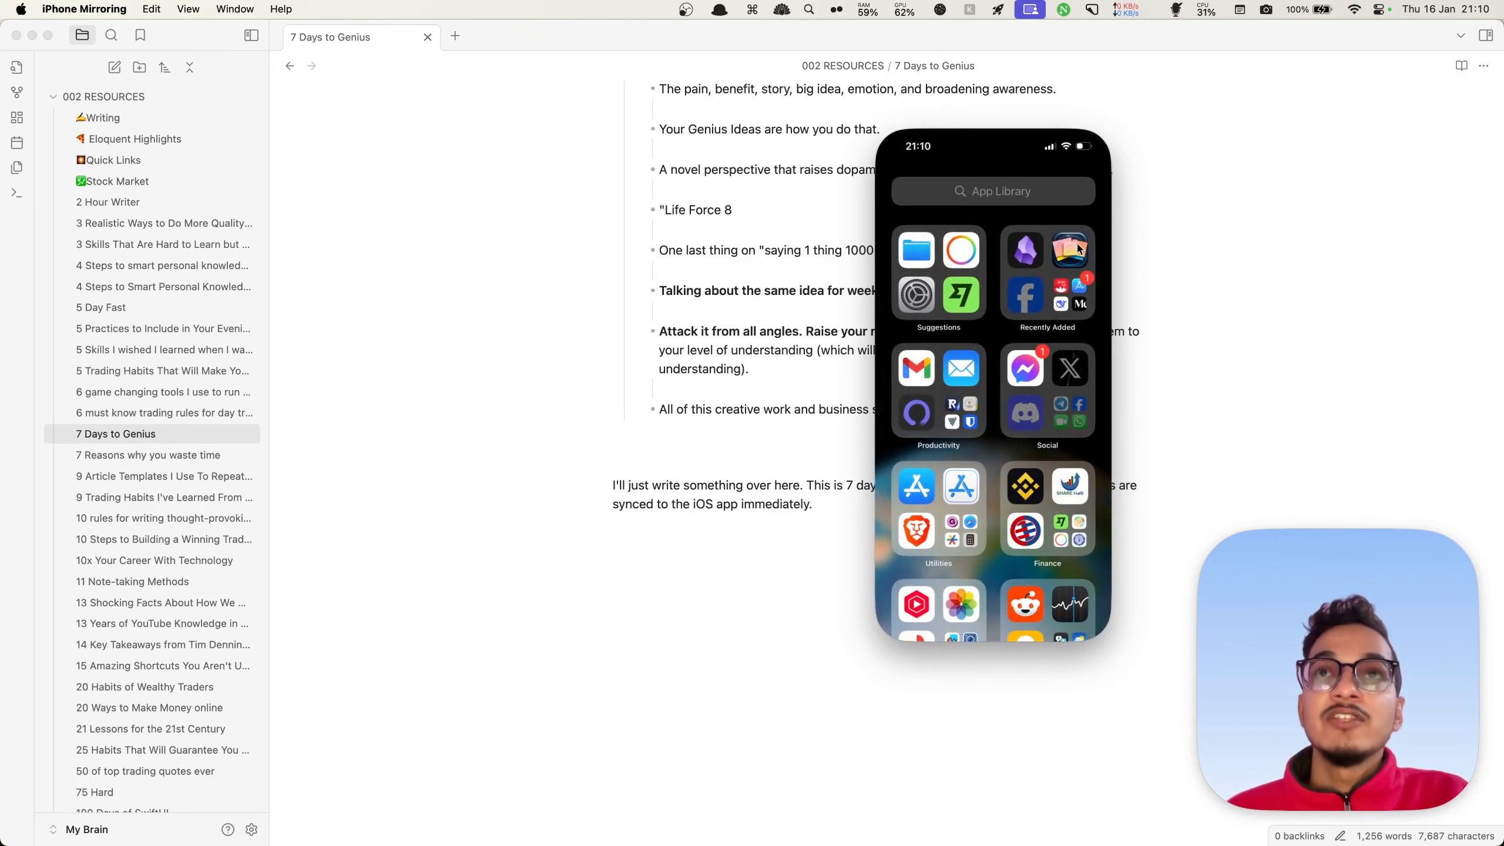
left_click(1076, 249)
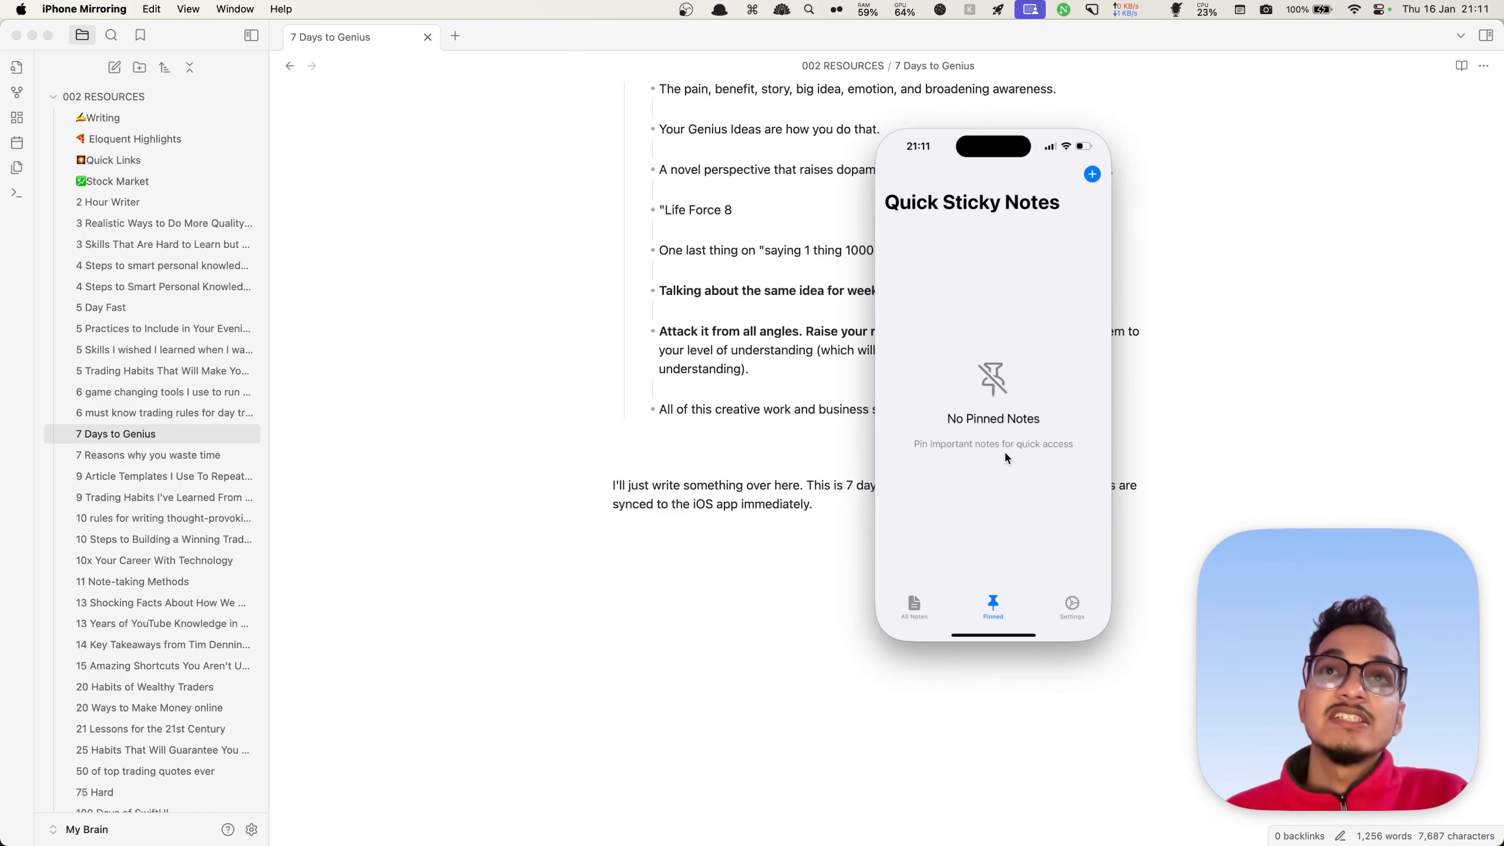
left_click(912, 610)
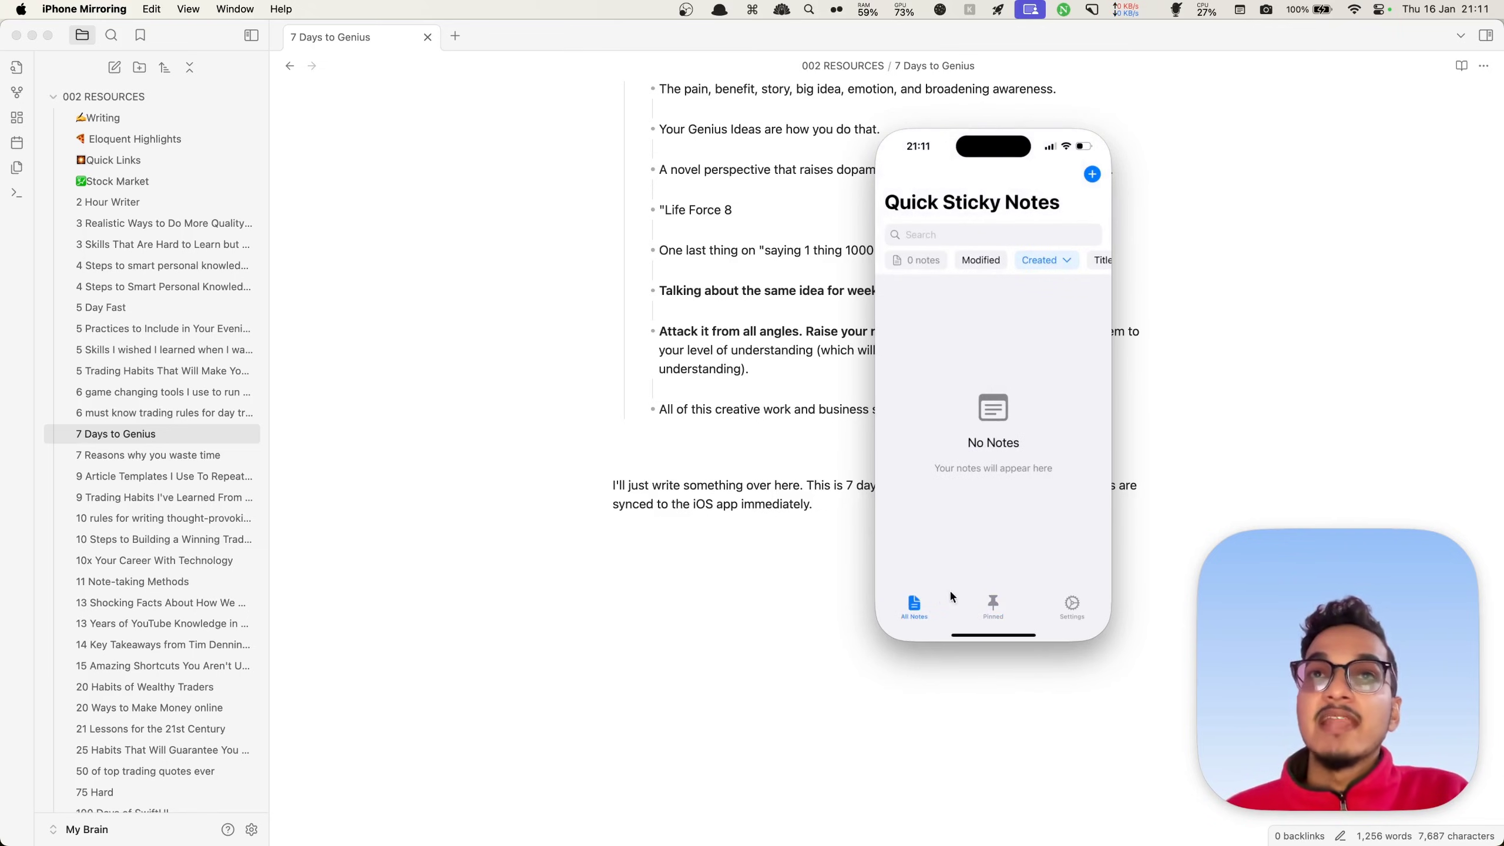
left_click(1072, 605)
left_click(958, 257)
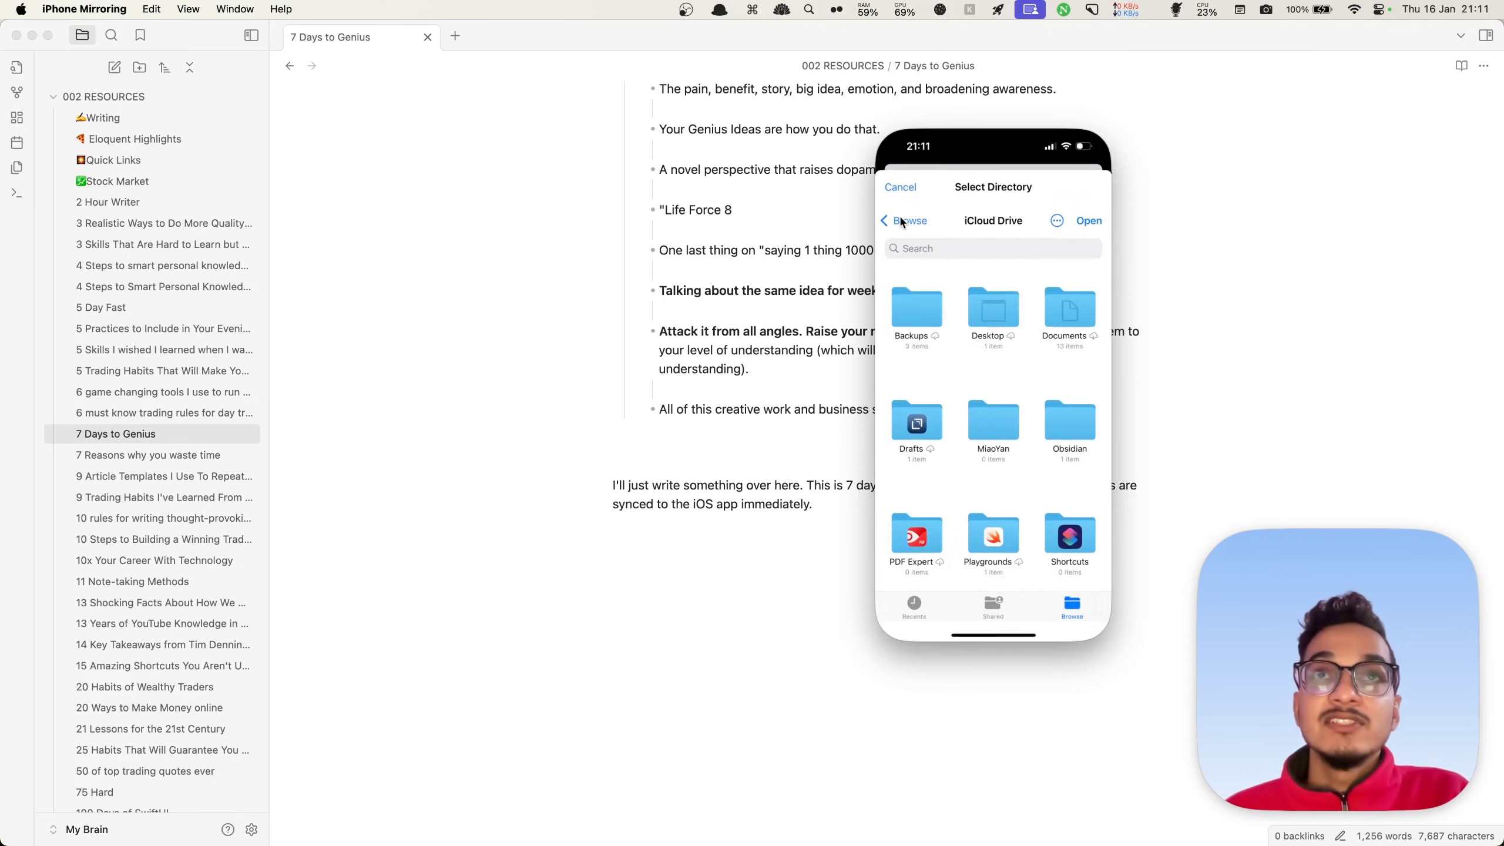
left_click(901, 222)
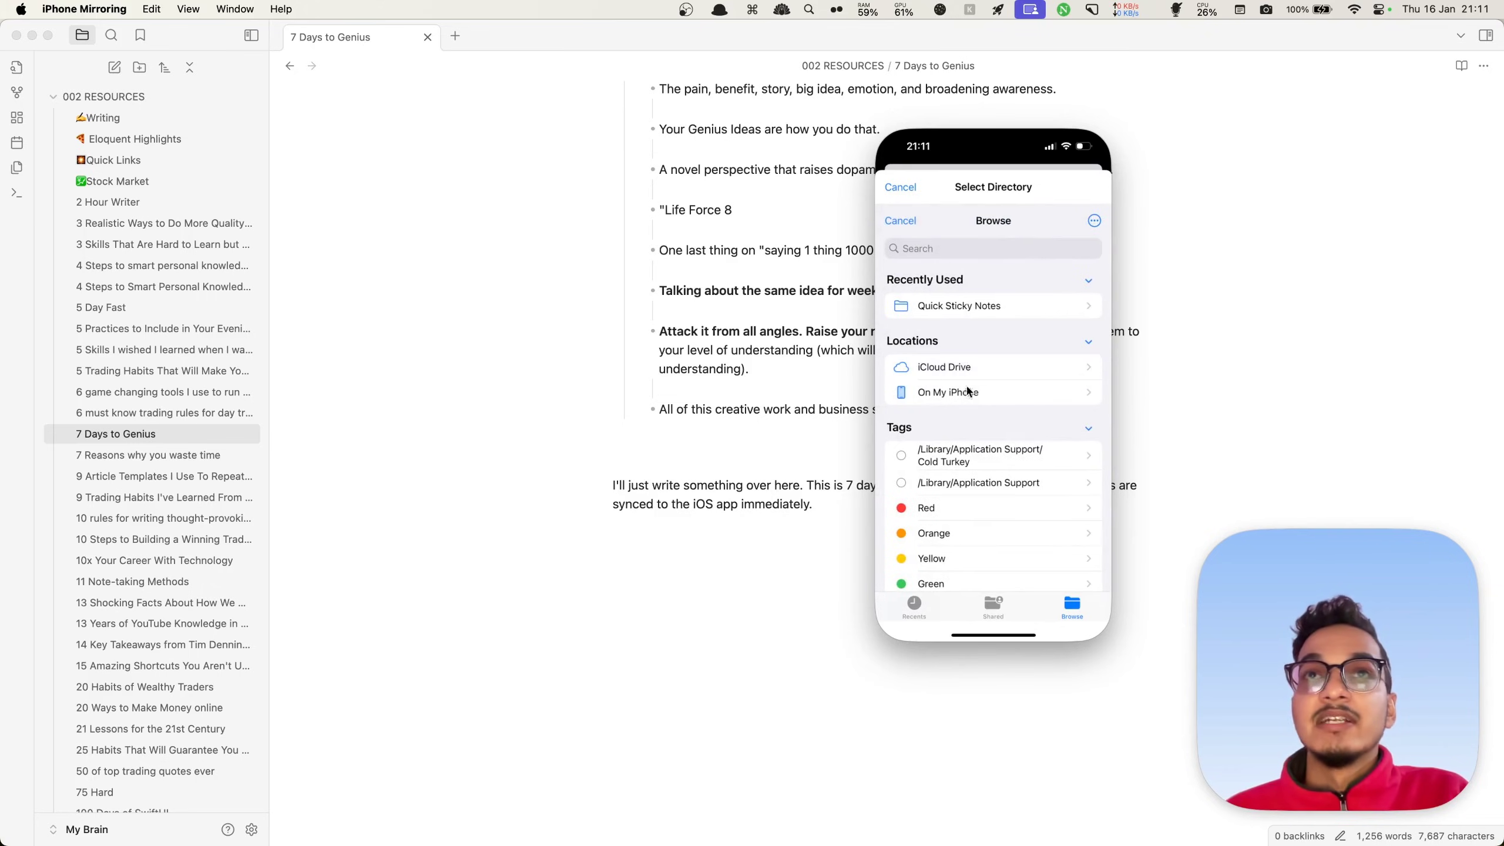
left_click(981, 374)
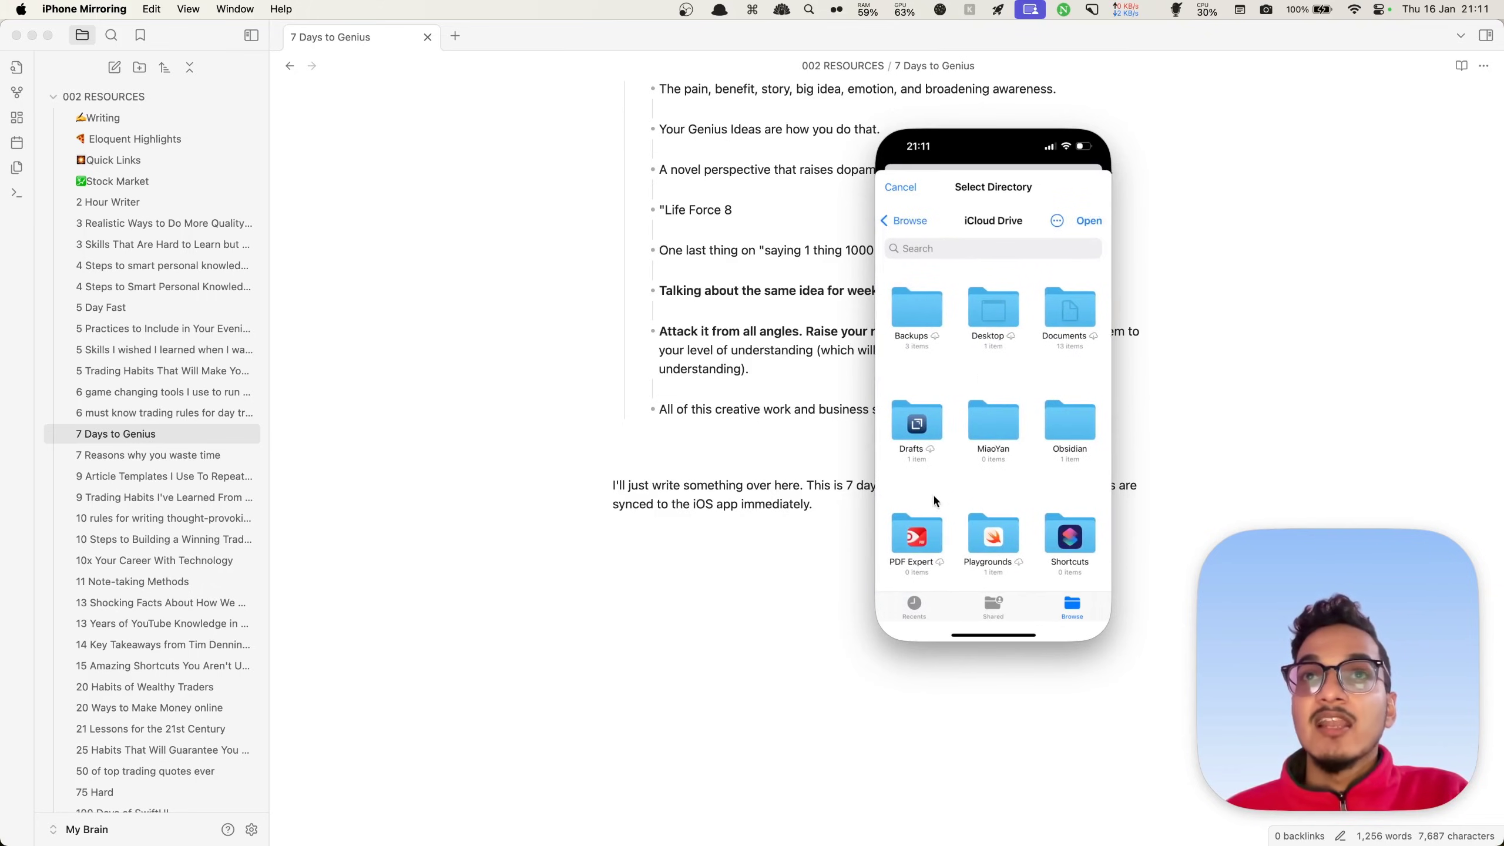
scroll(1051, 498, "up", 2)
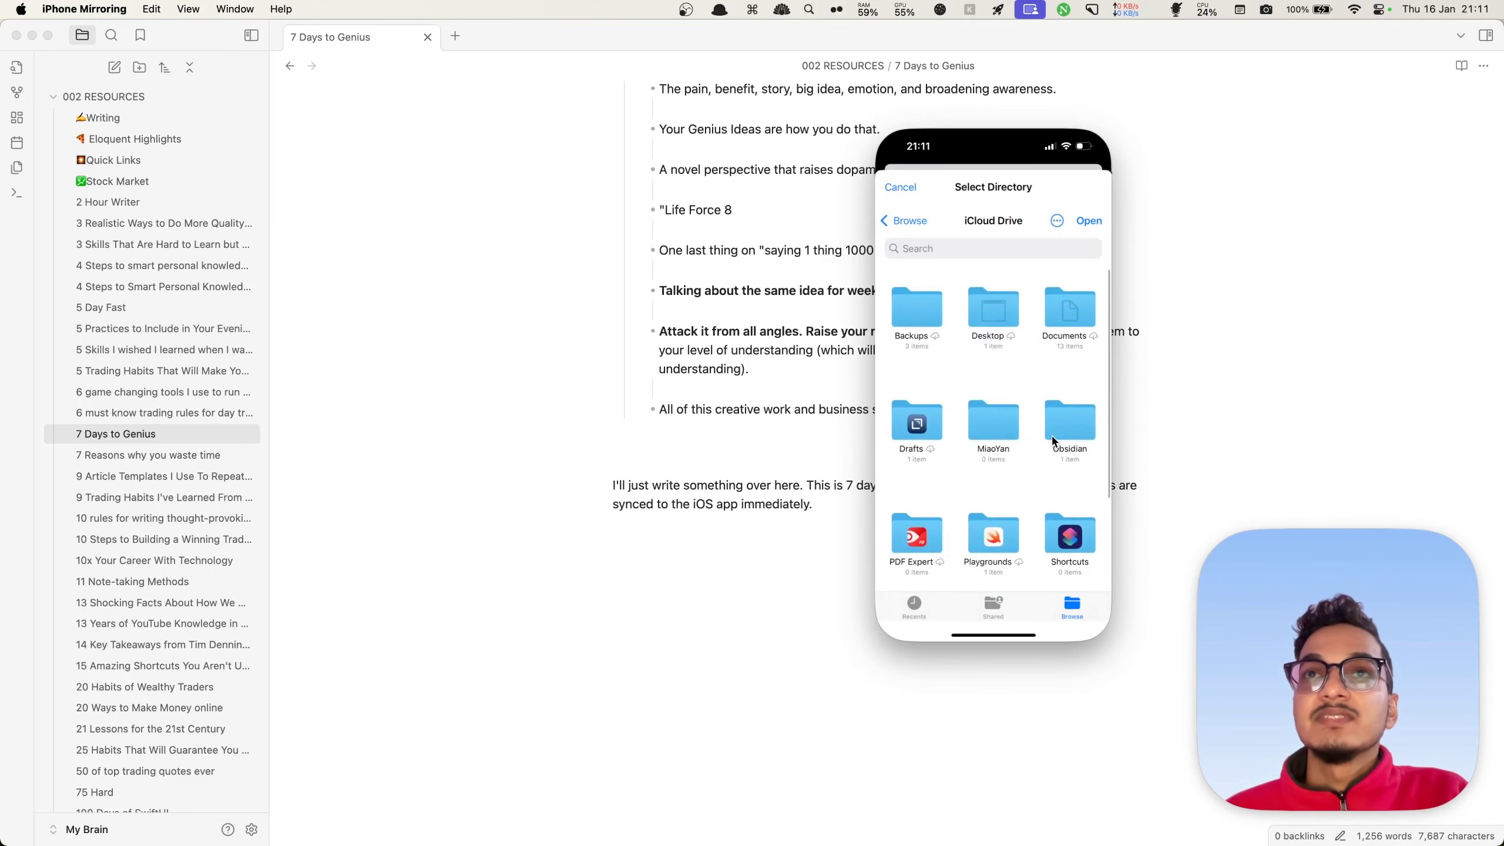
left_click(1075, 418)
left_click(918, 314)
left_click(1088, 220)
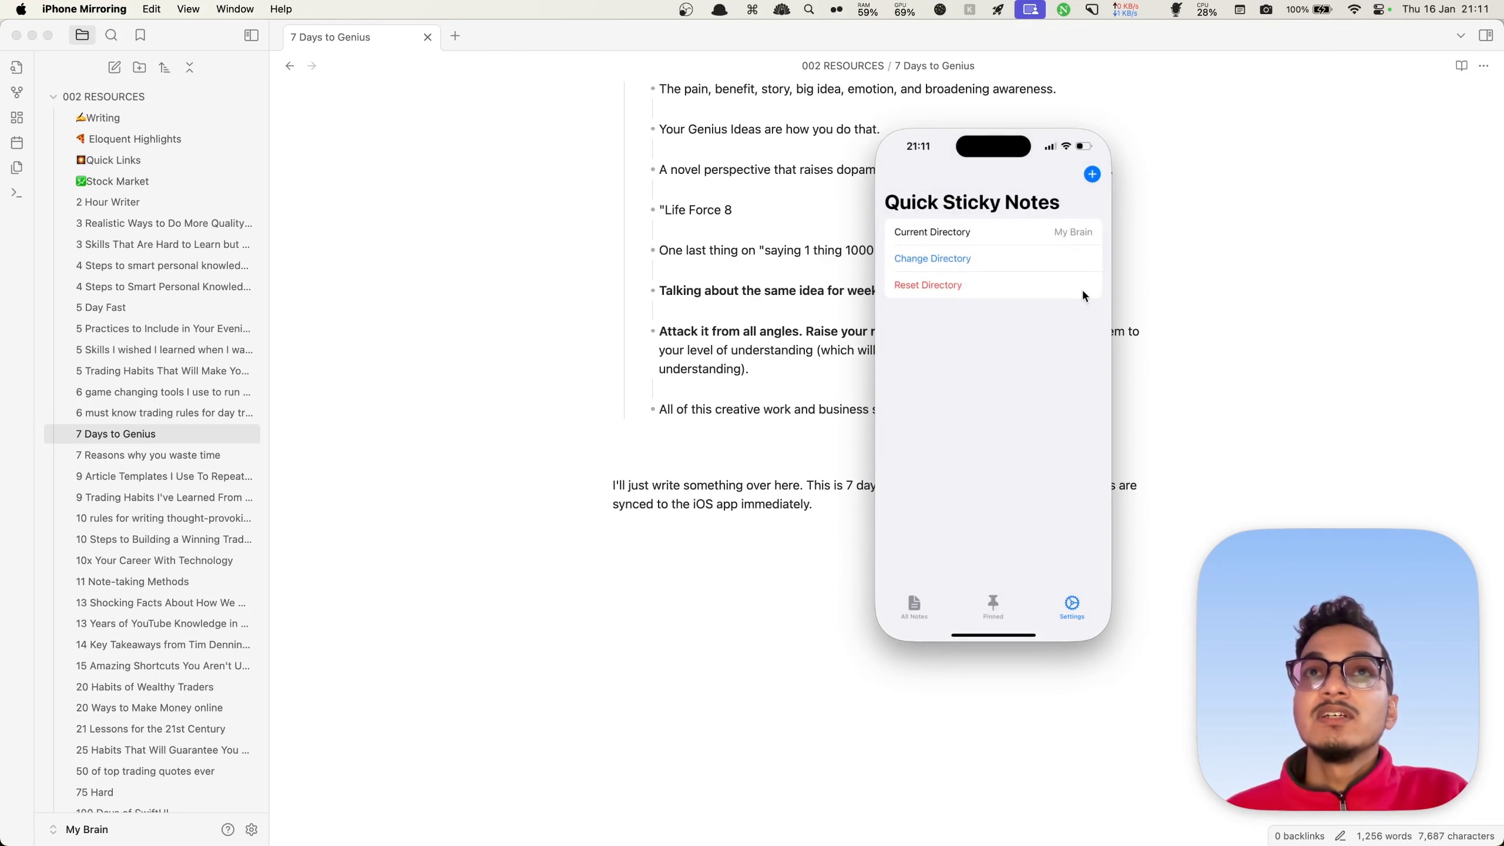
Browse all notes in Quick Sticky Notes on the iPhone and pin the Fibonnacci Retracement note
left_click(914, 605)
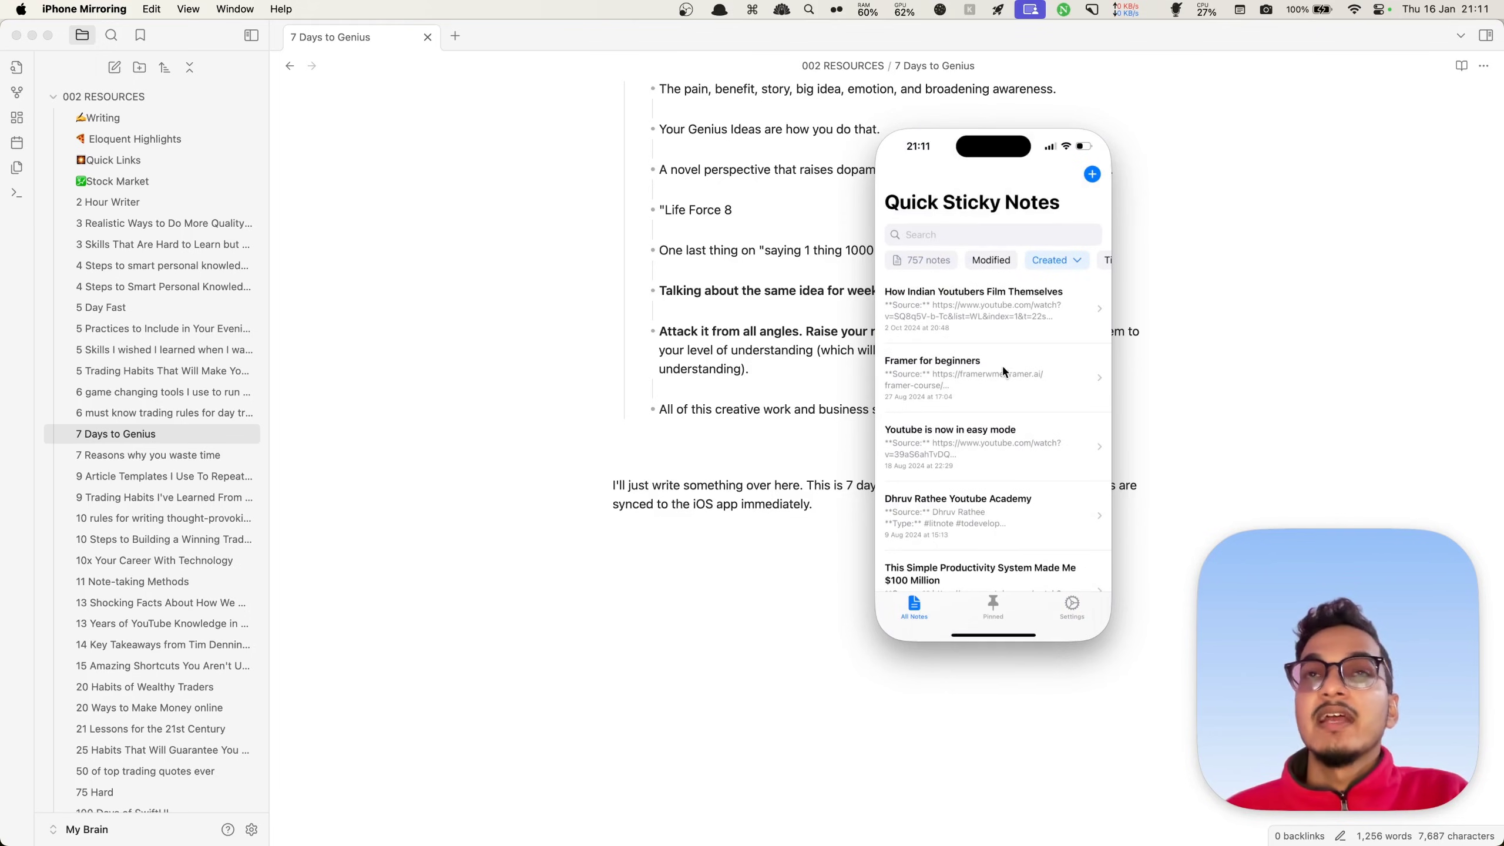
scroll(1001, 365, "down", 2)
scroll(1001, 365, "down", 10)
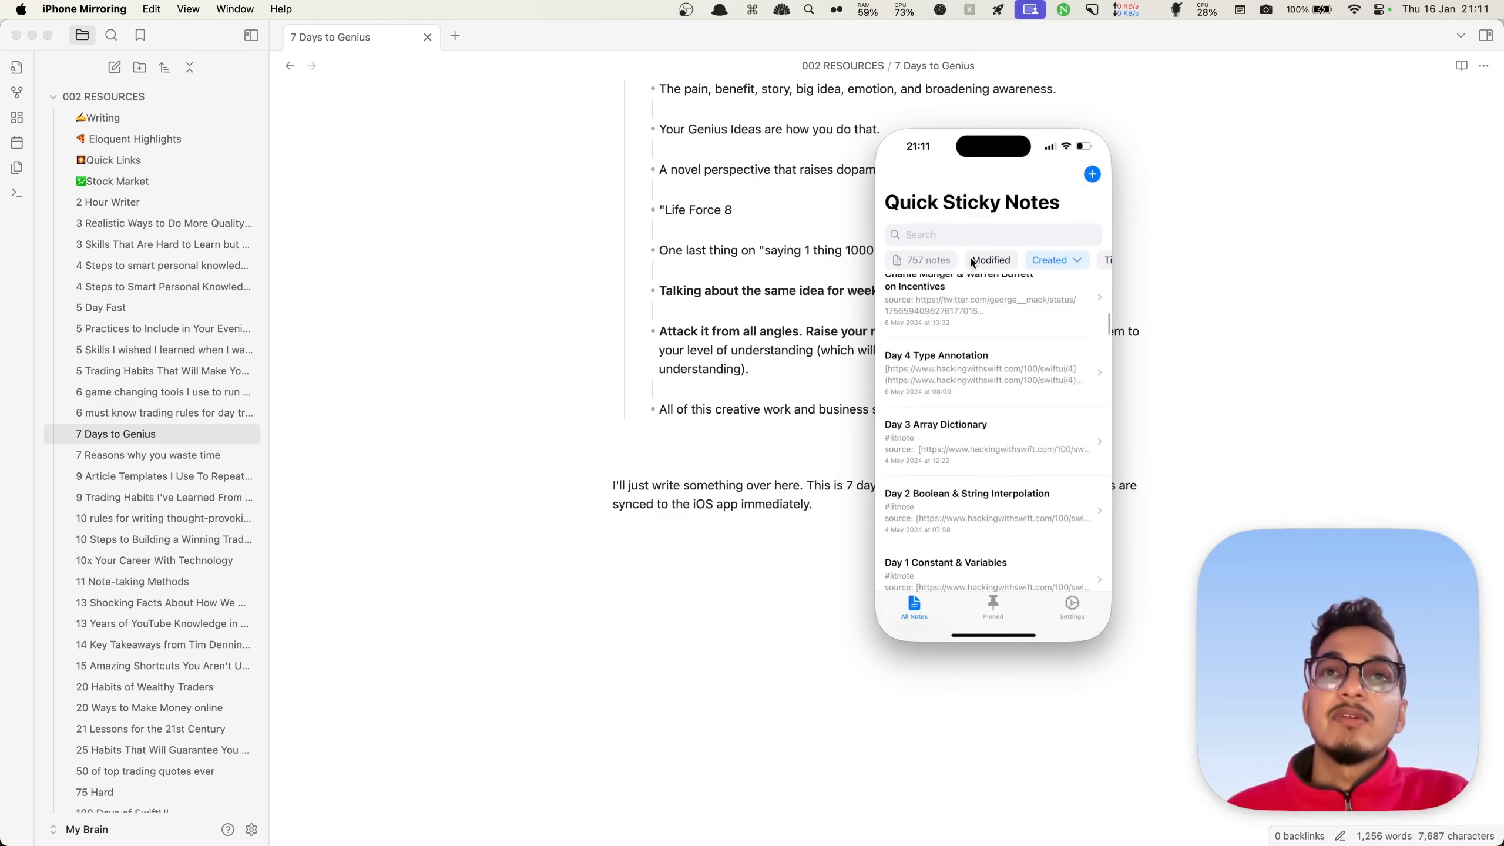
scroll(973, 259, "right", 2)
scroll(959, 459, "down", 5)
left_click(970, 439)
left_click(987, 393)
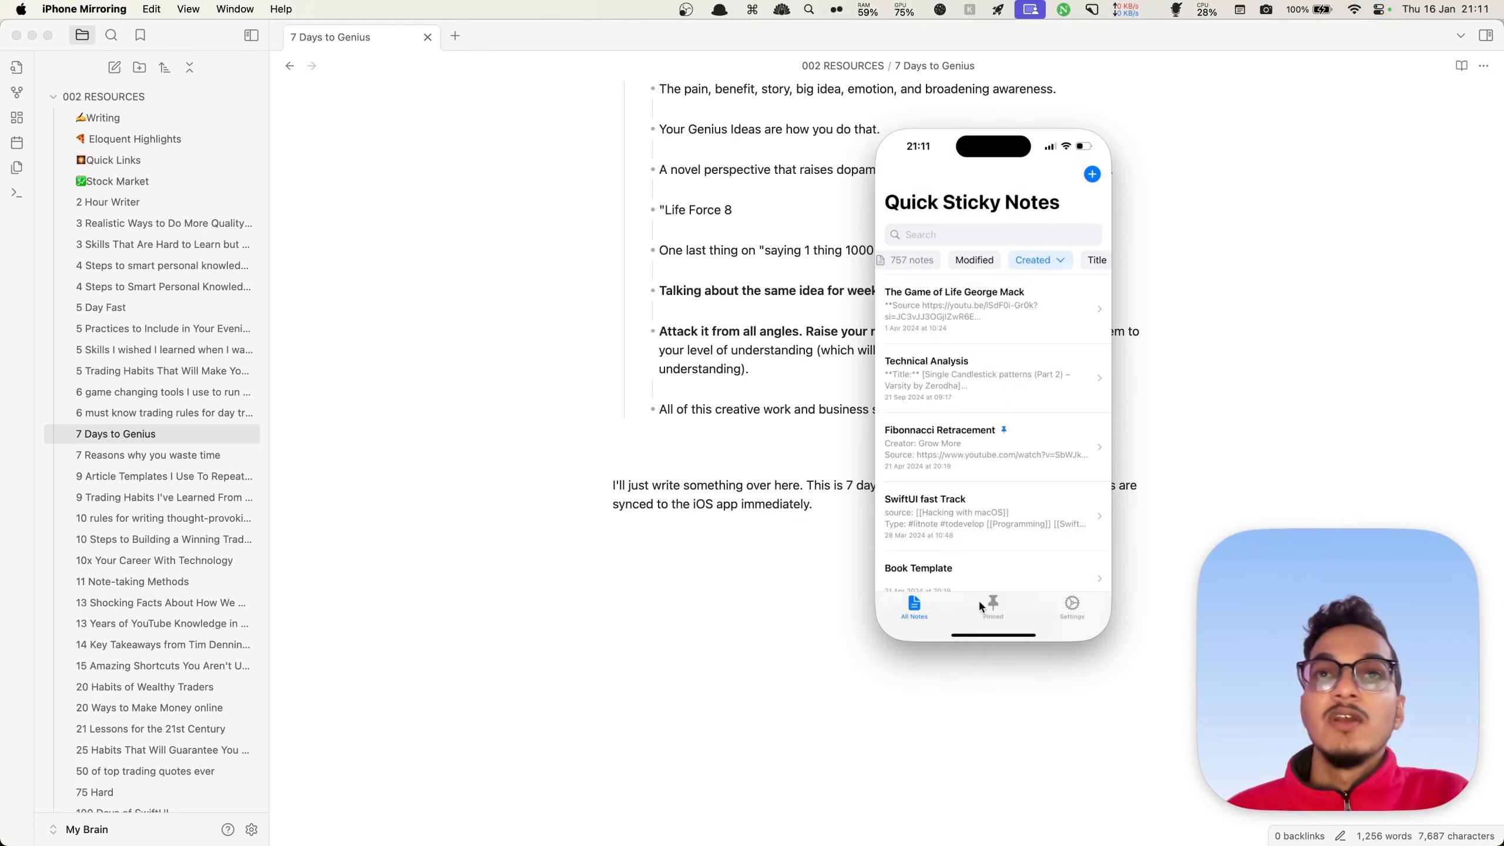
Review the pinned notes, directory setting and full note list on the iPhone, and quit iPhone Mirroring
left_click(989, 614)
scroll(1019, 472, "down", 3)
scroll(1020, 472, "up", 3)
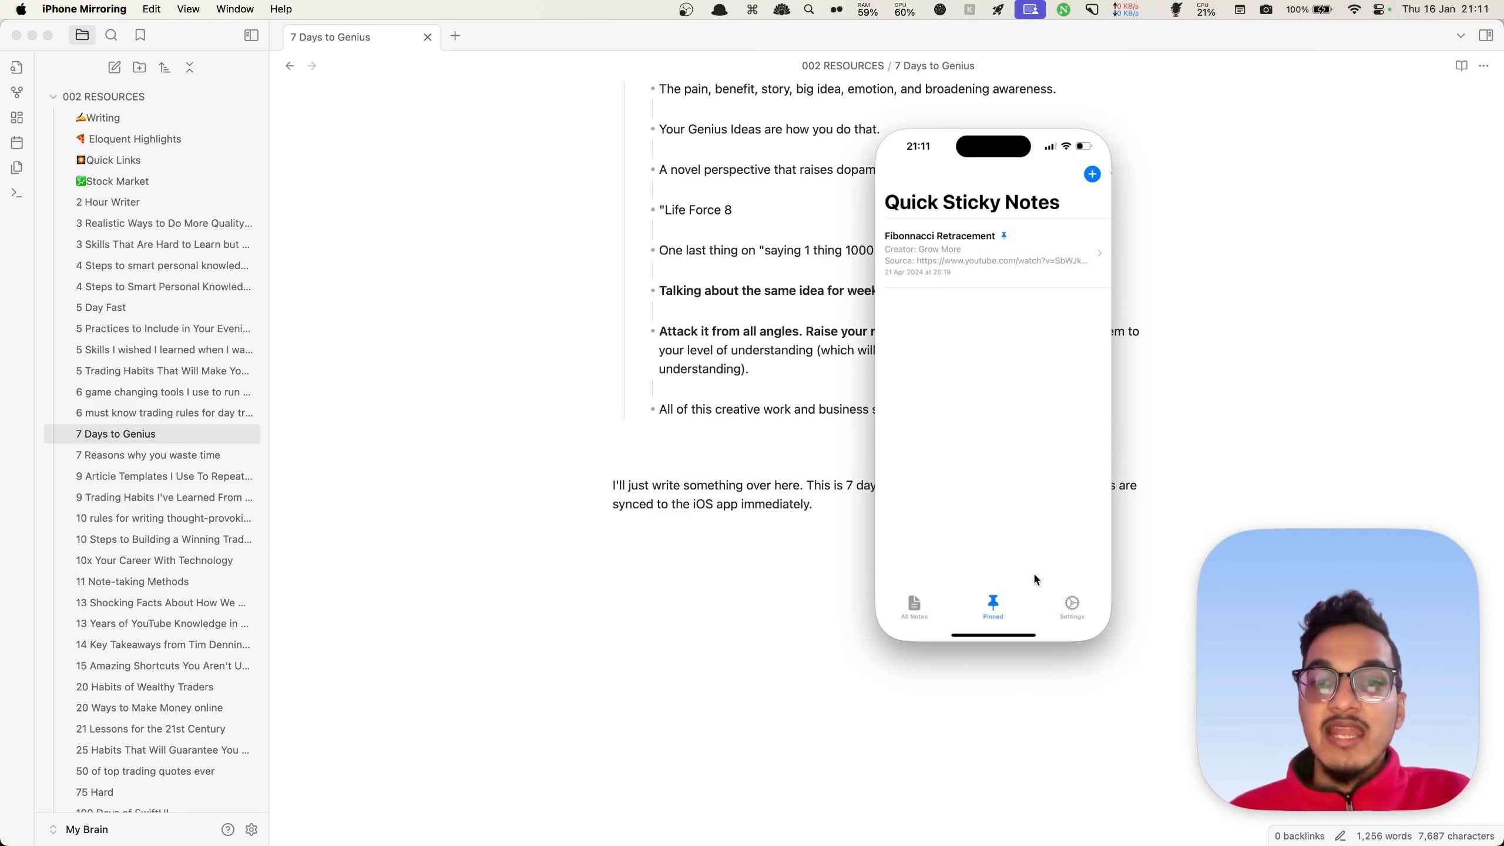
left_click(1070, 609)
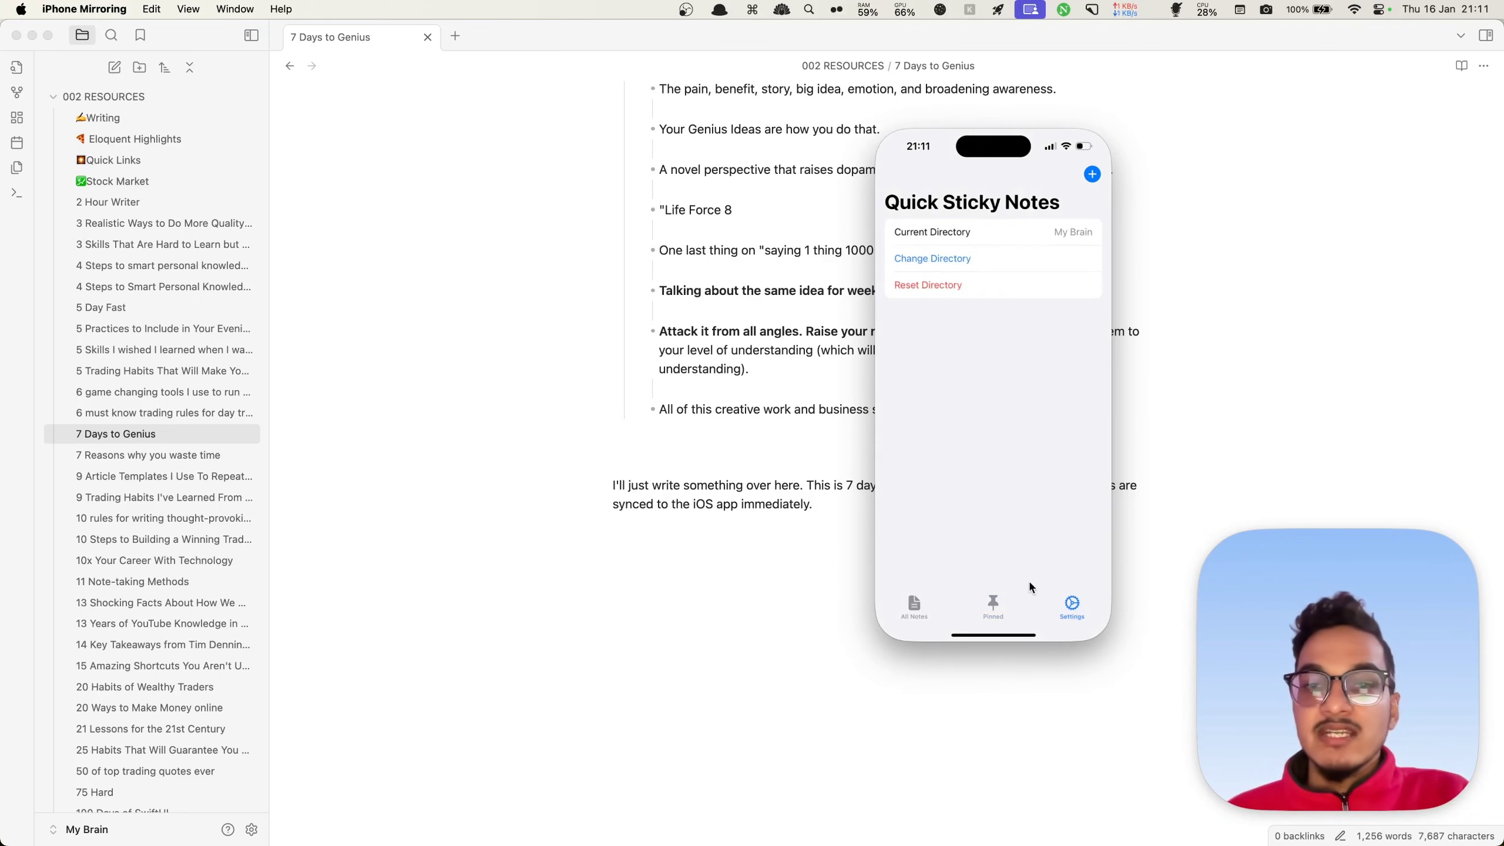
left_click(1018, 616)
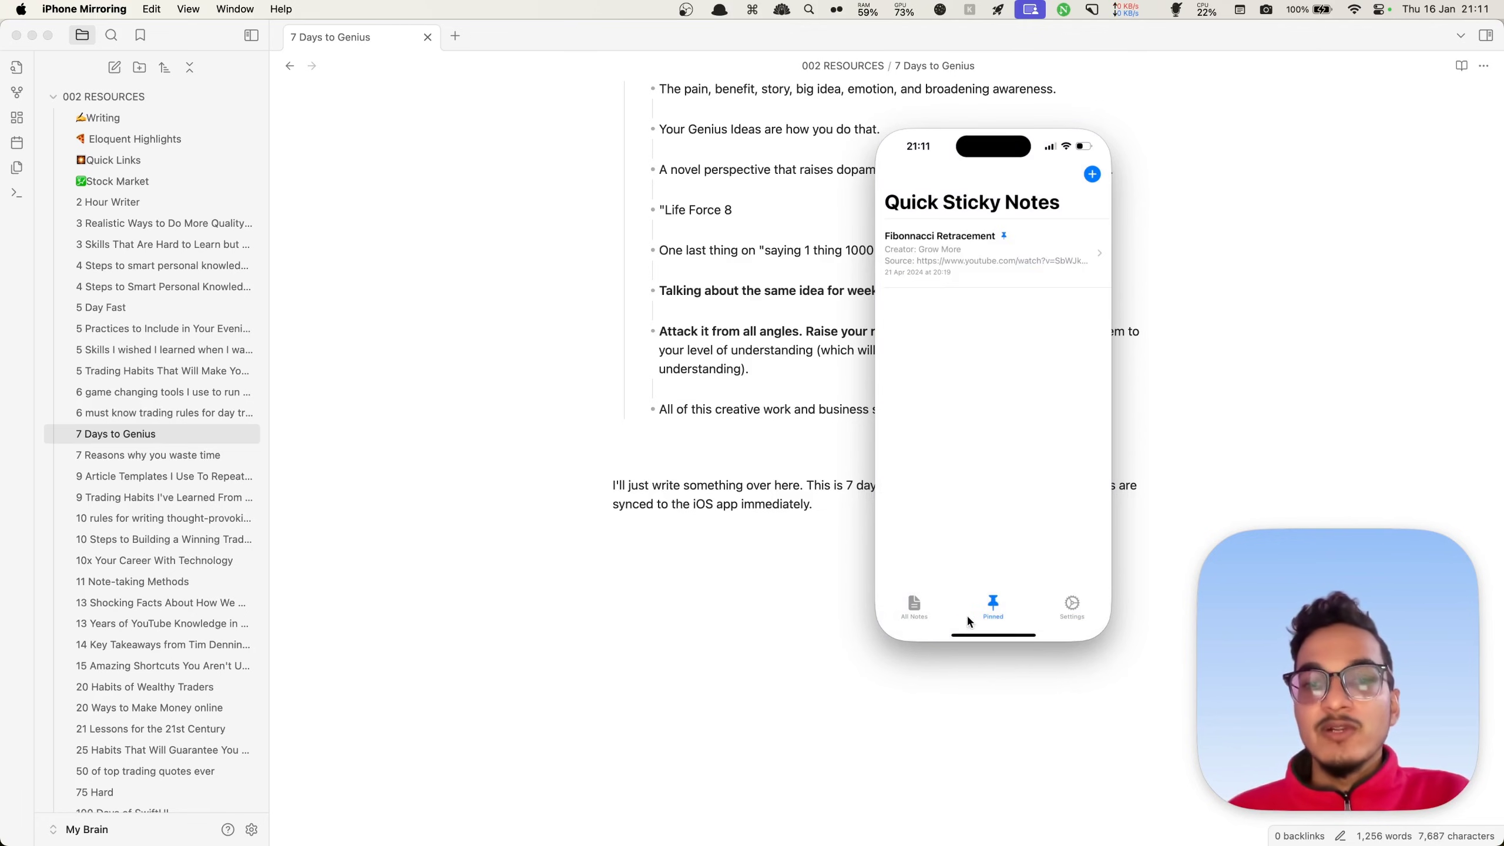
left_click(938, 617)
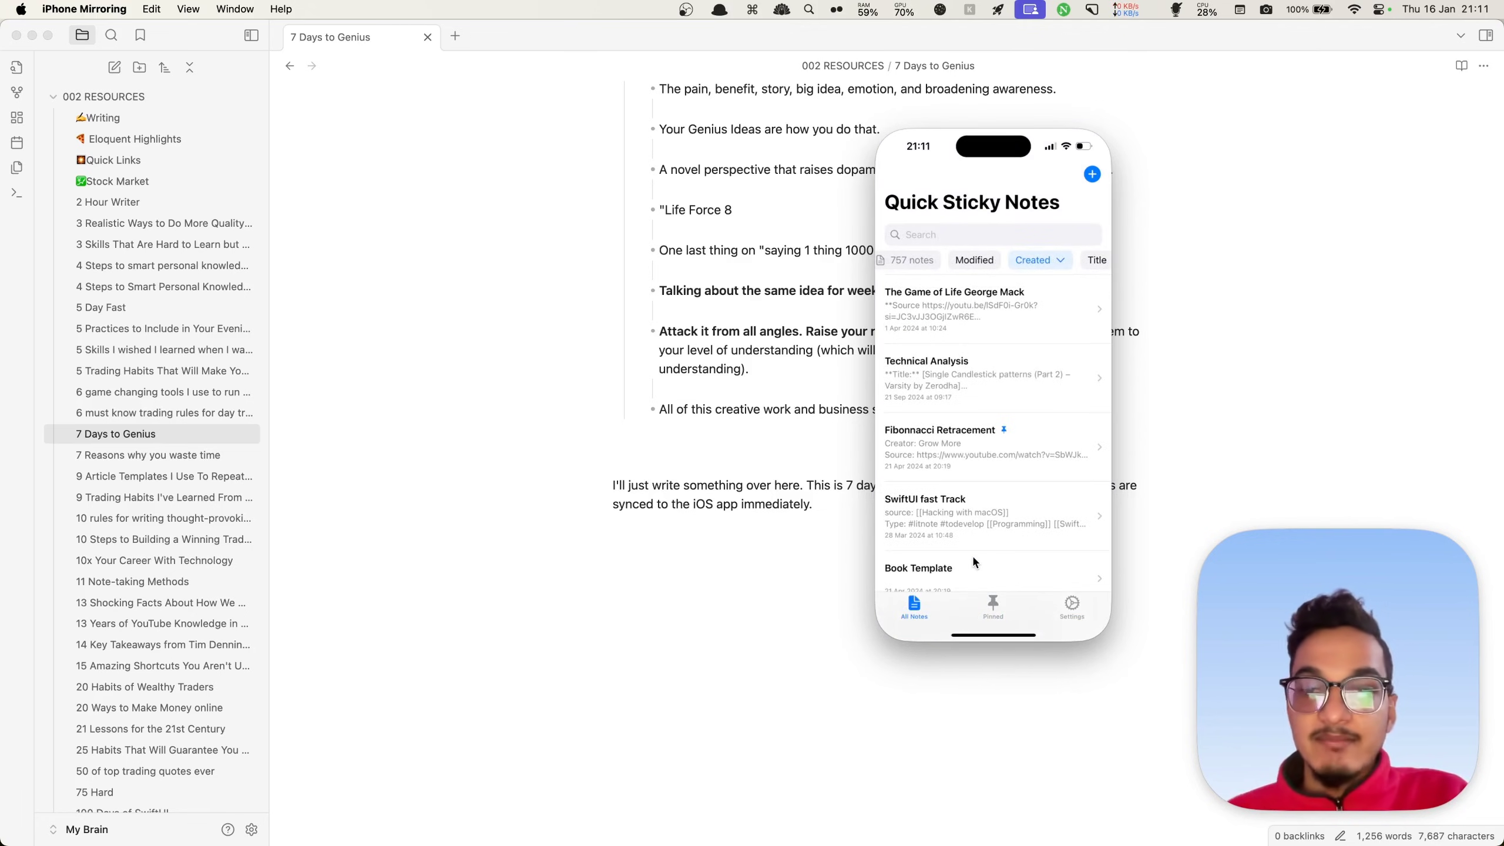
scroll(1004, 496, "down", 5)
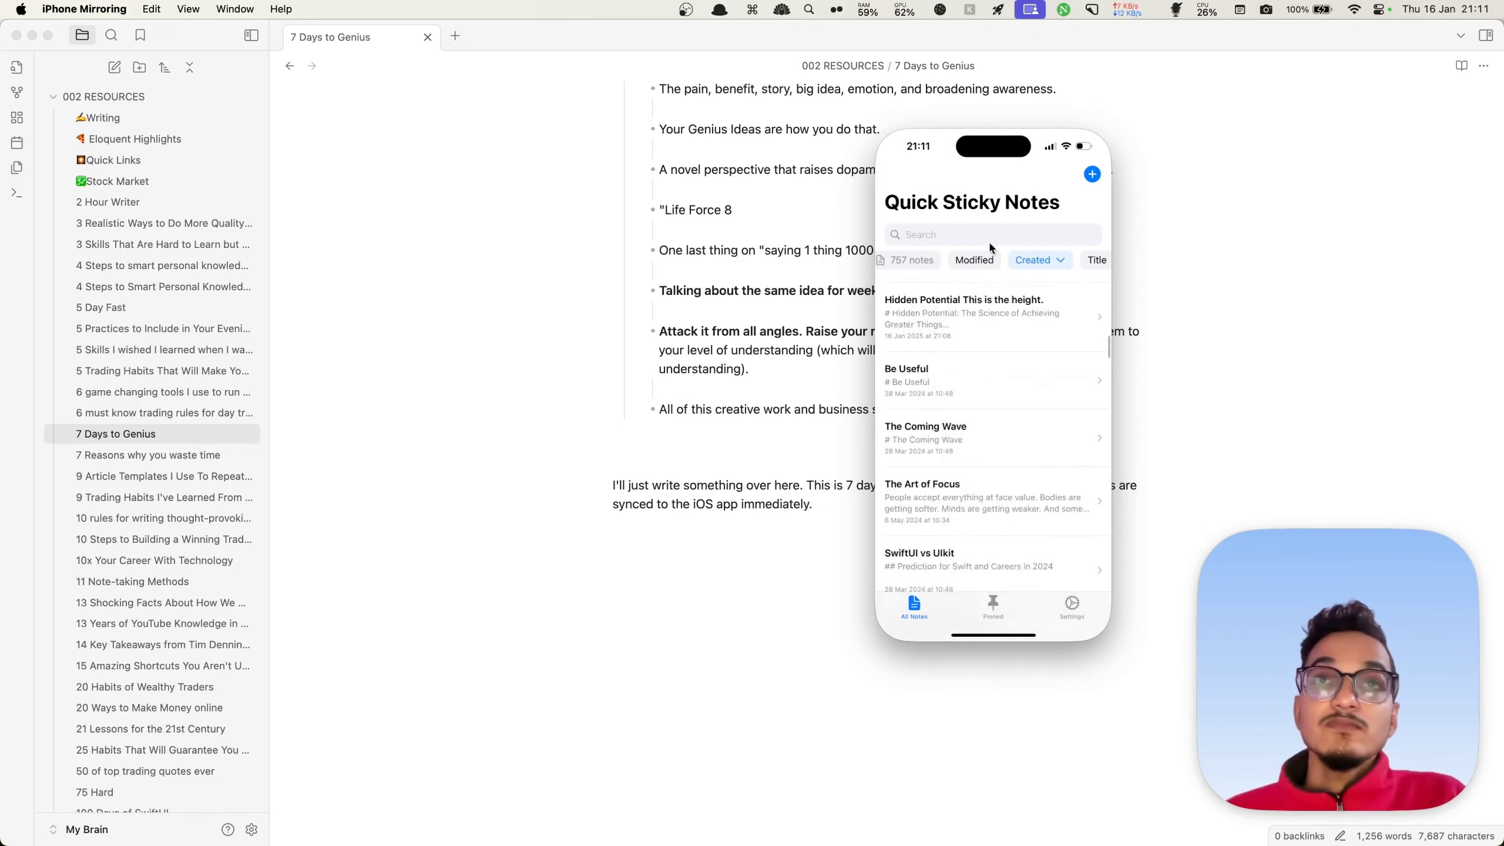
key("super+q")
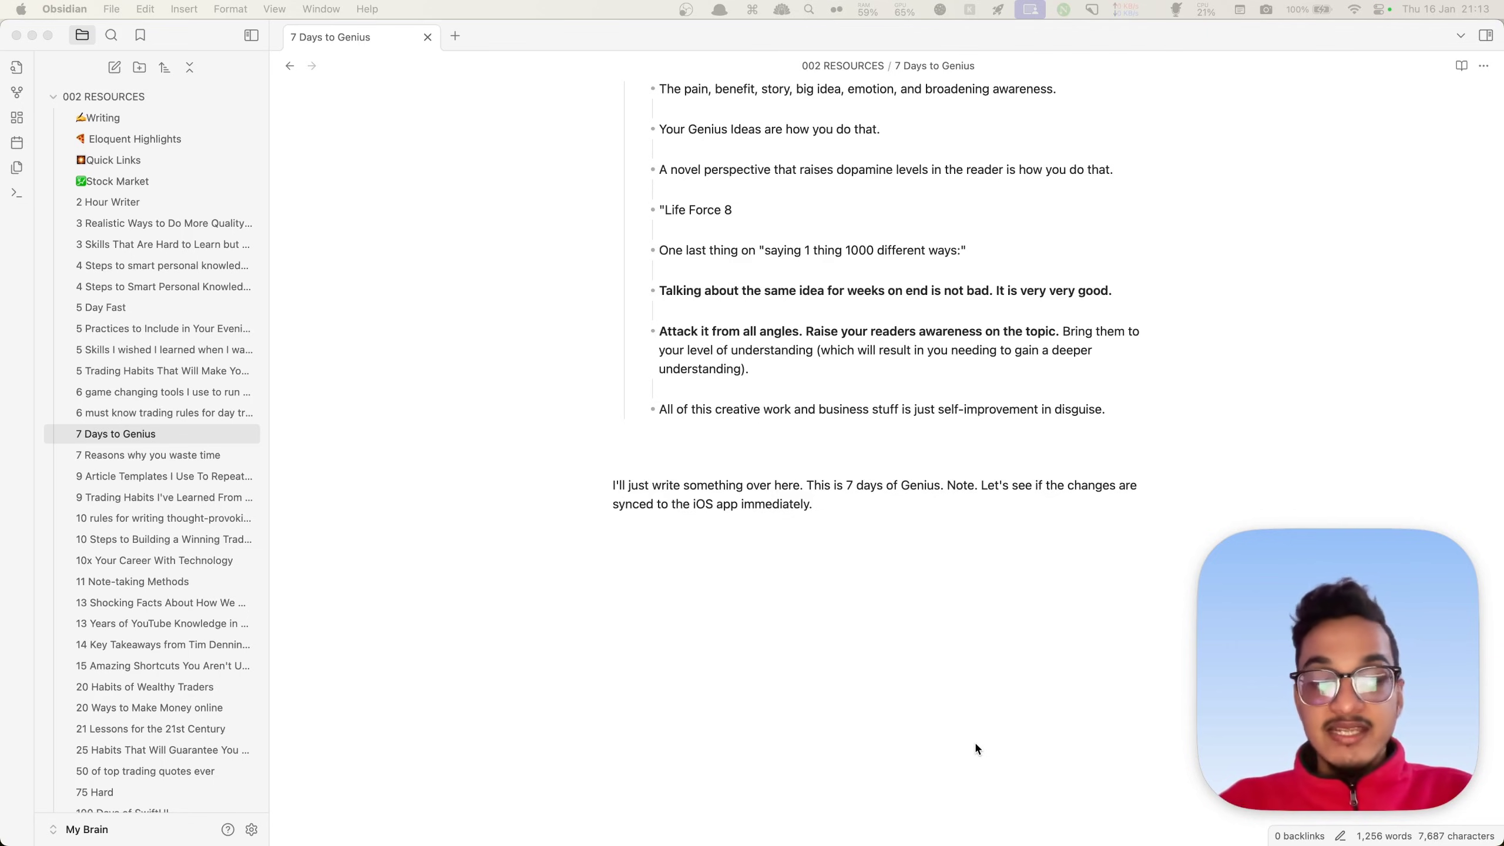
Switch to Quick Sticky Notes on the Mac and browse the My Brain notes in the All Notes window
key("super+Tab")
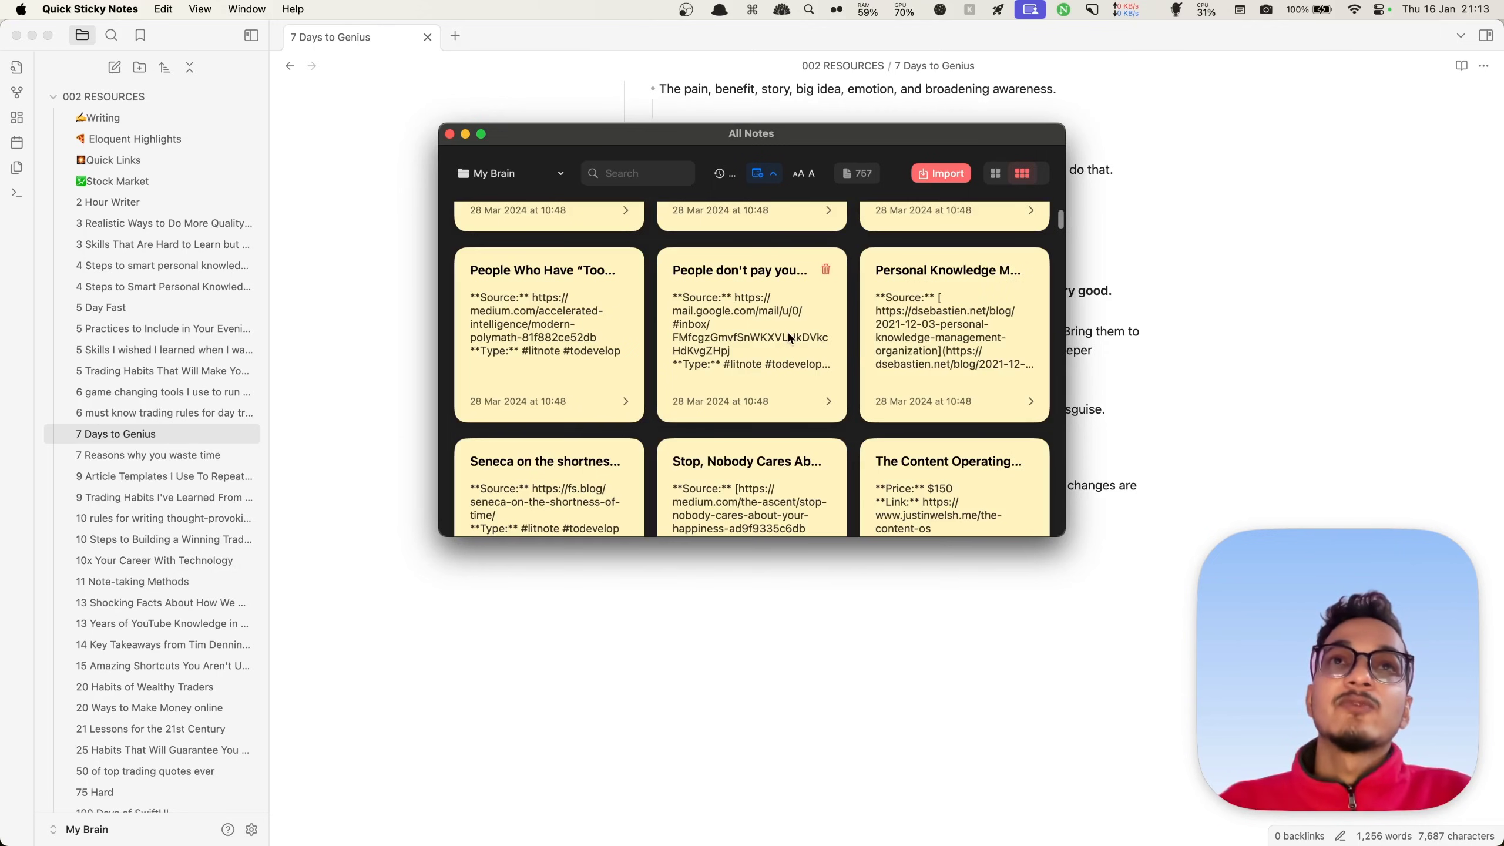
scroll(788, 333, "down", 10)
scroll(787, 331, "up", 5)
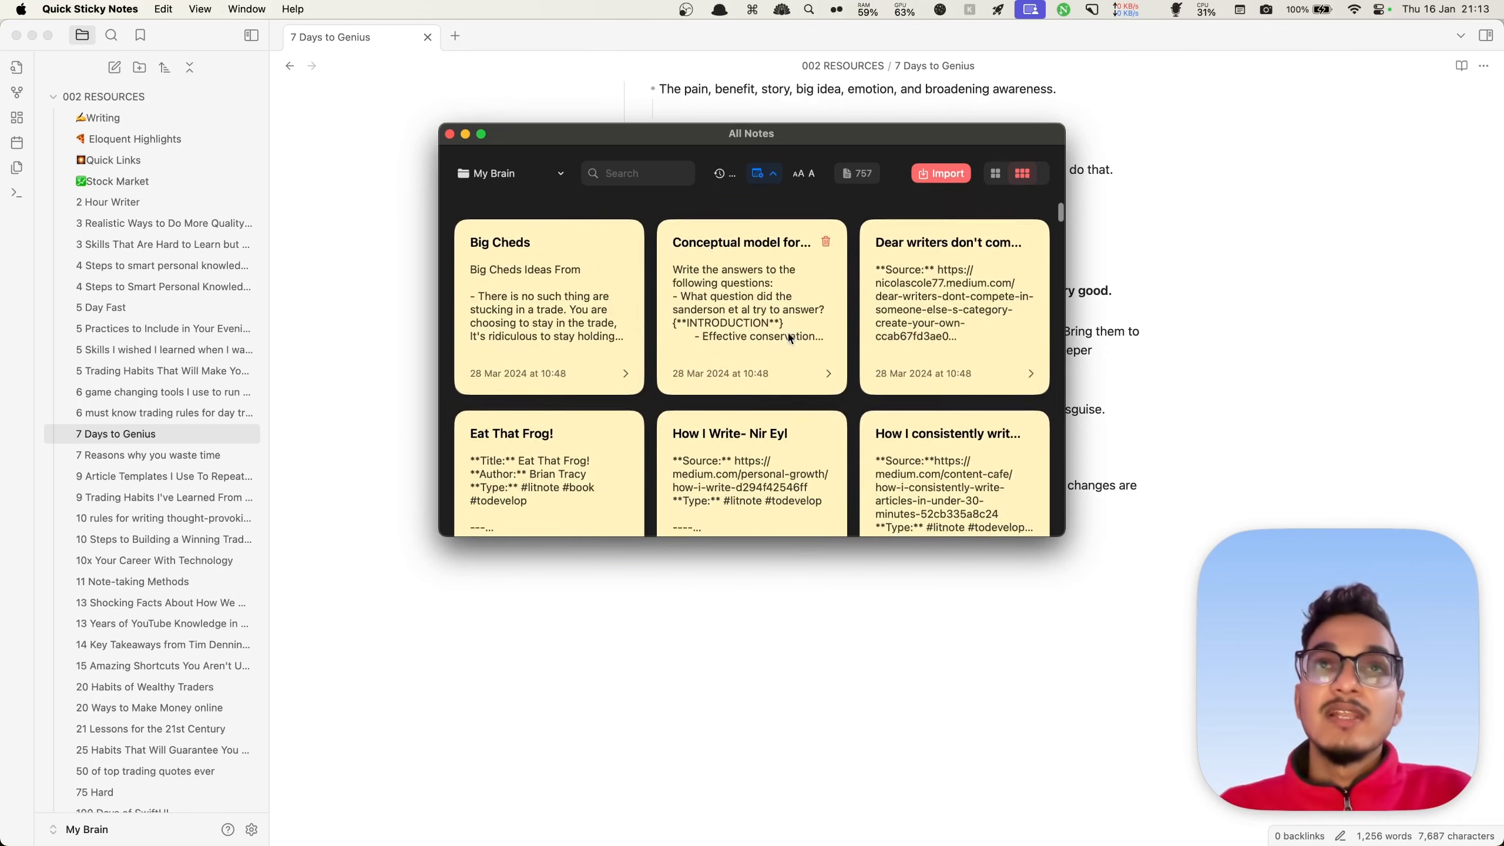
scroll(773, 369, "down", 10)
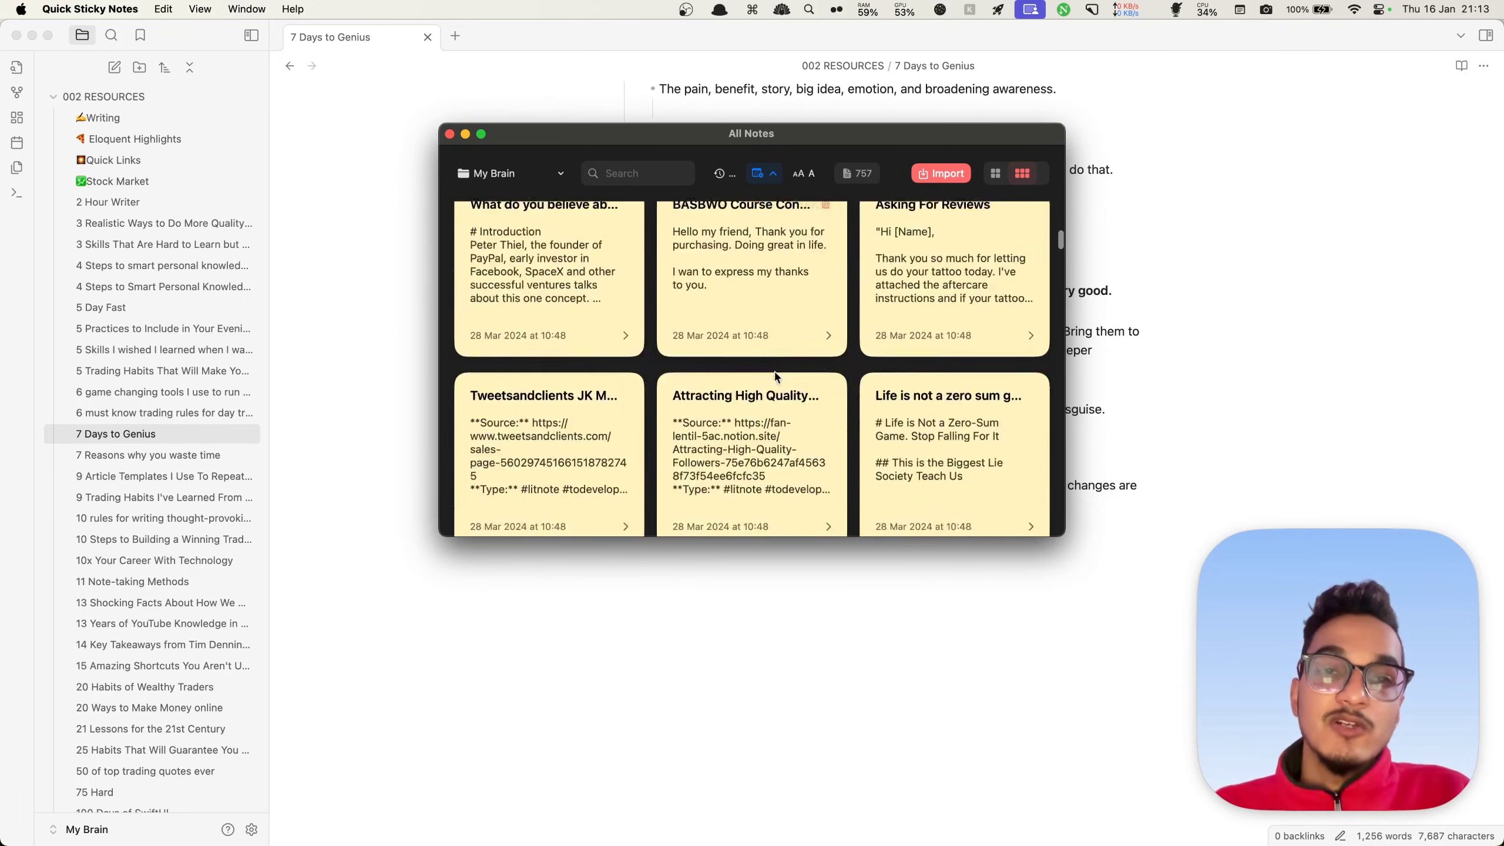
scroll(773, 369, "down", 10)
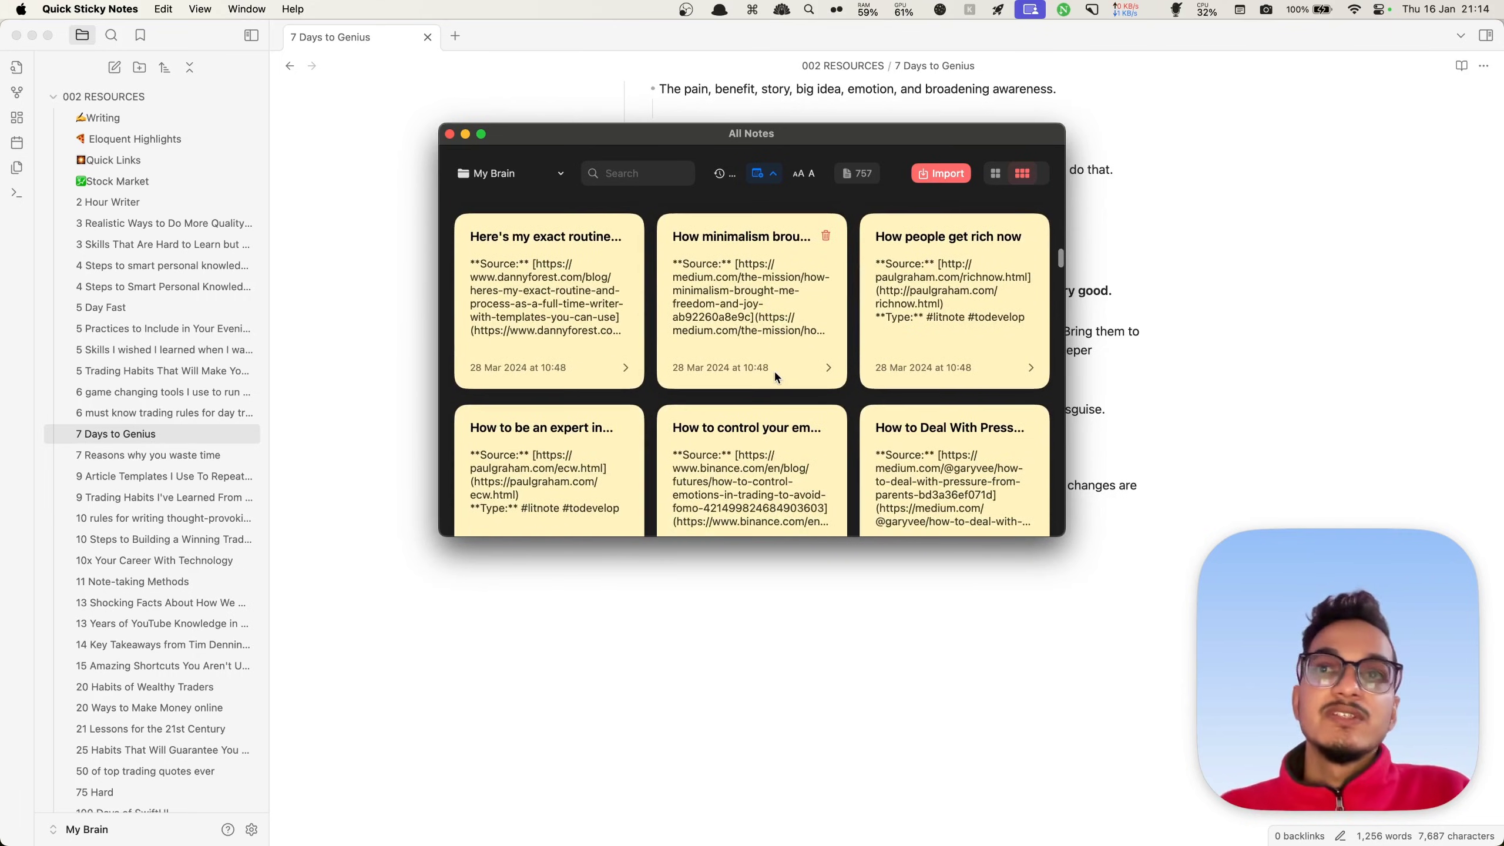